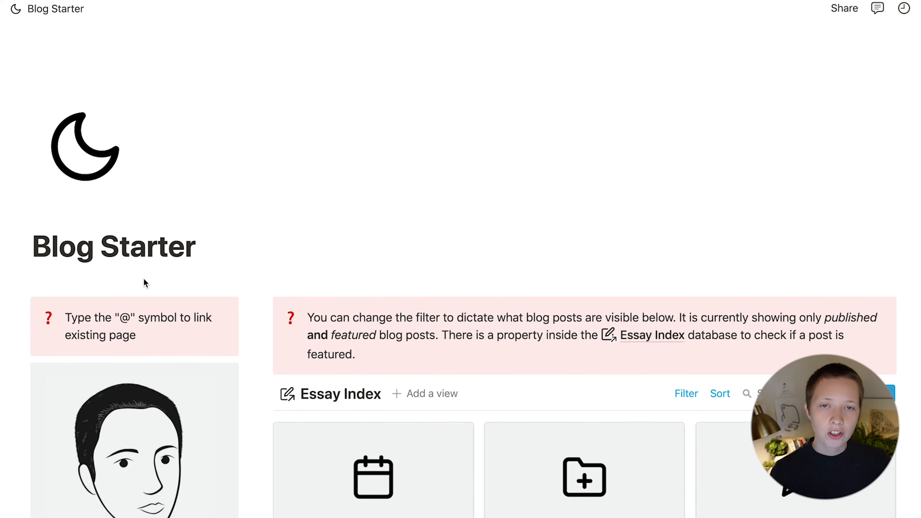
# - Open the 'Aperiendum est igitur' essay as a full page
pyautogui.scroll(-10, 144, 284)
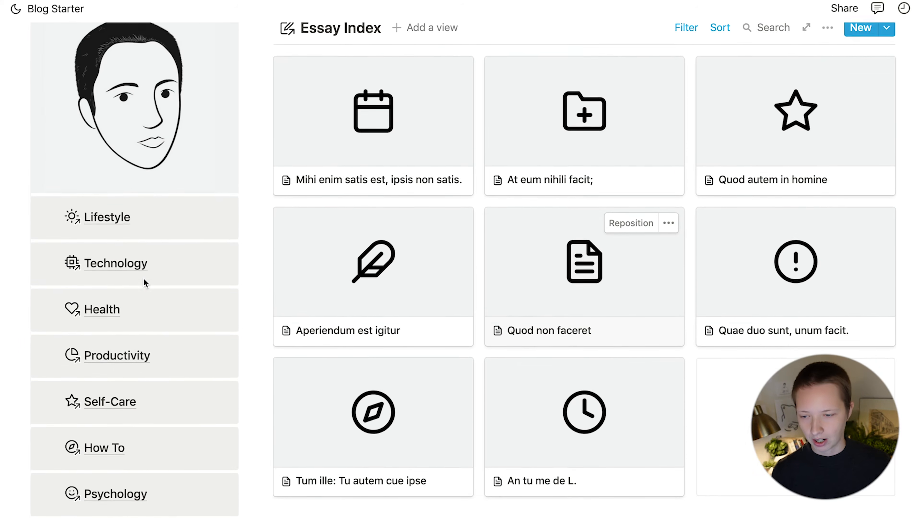
pyautogui.scroll(3, 144, 283)
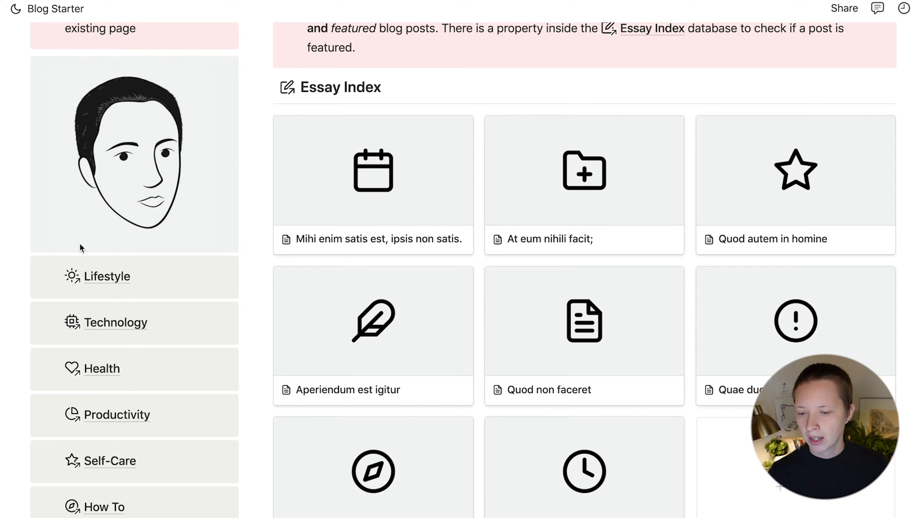
pyautogui.click(403, 360)
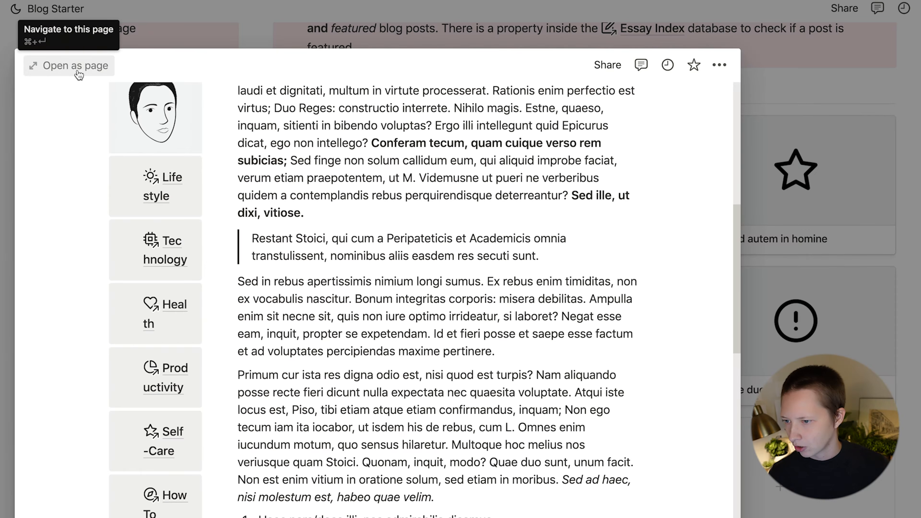
pyautogui.click(74, 69)
pyautogui.scroll(-20, 403, 310)
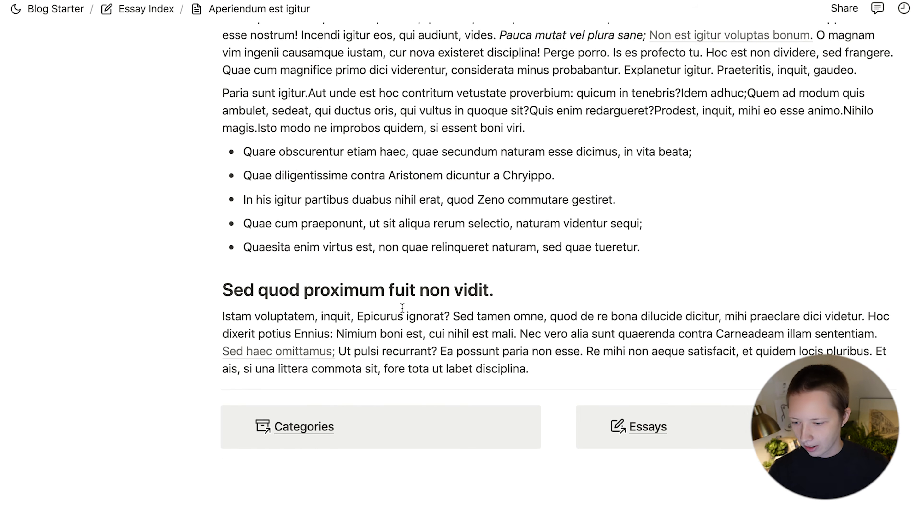
pyautogui.scroll(20, 402, 308)
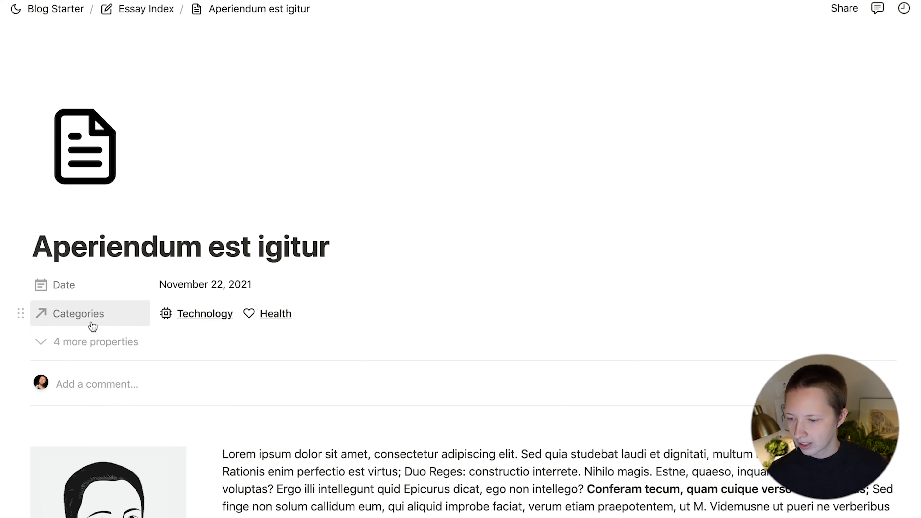
# - Review the essay's linked categories and status options, then return to Blog Starter
pyautogui.click(205, 323)
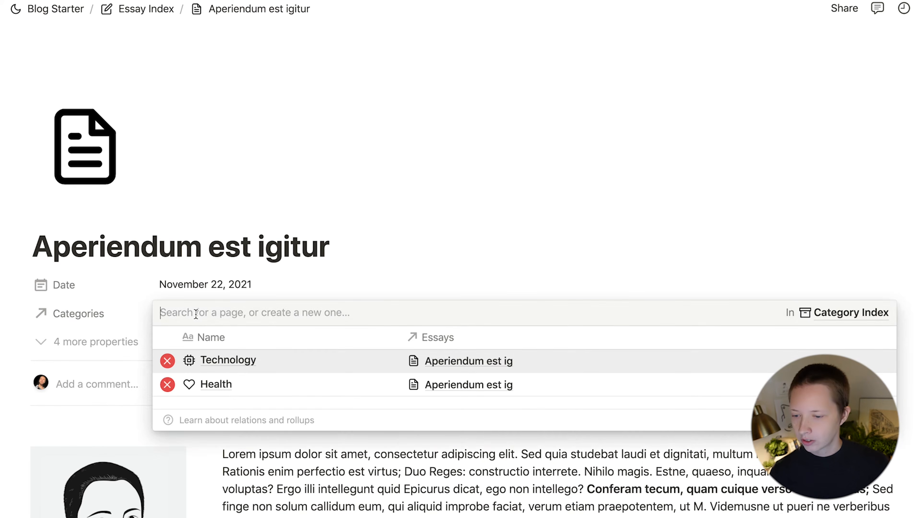
pyautogui.click(80, 300)
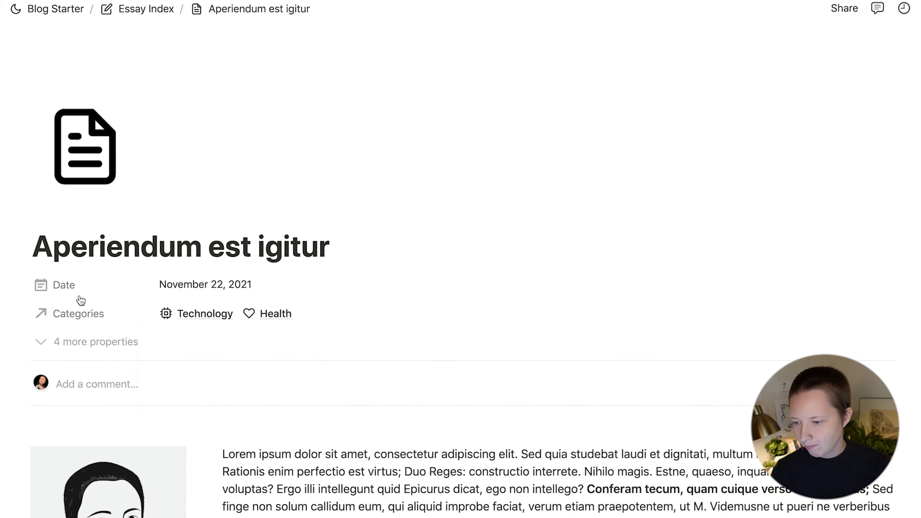
pyautogui.click(79, 340)
pyautogui.click(177, 350)
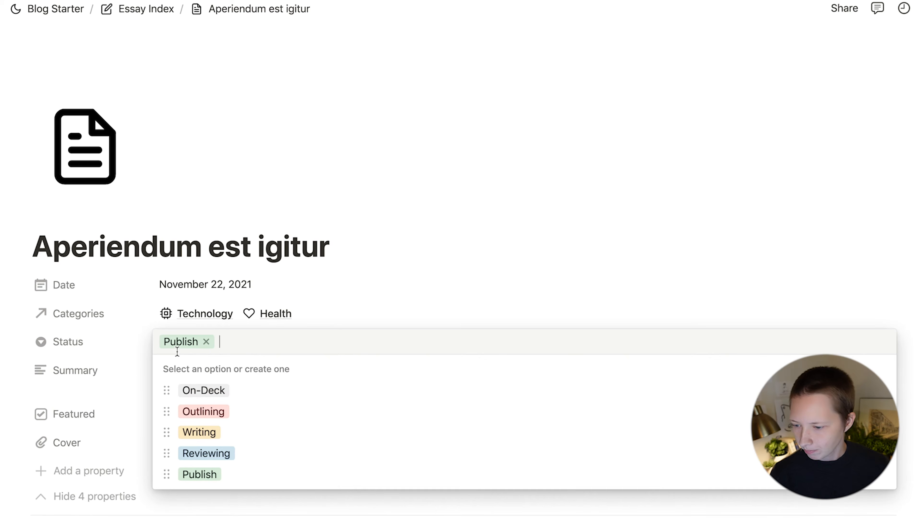
pyautogui.click(385, 297)
pyautogui.click(111, 496)
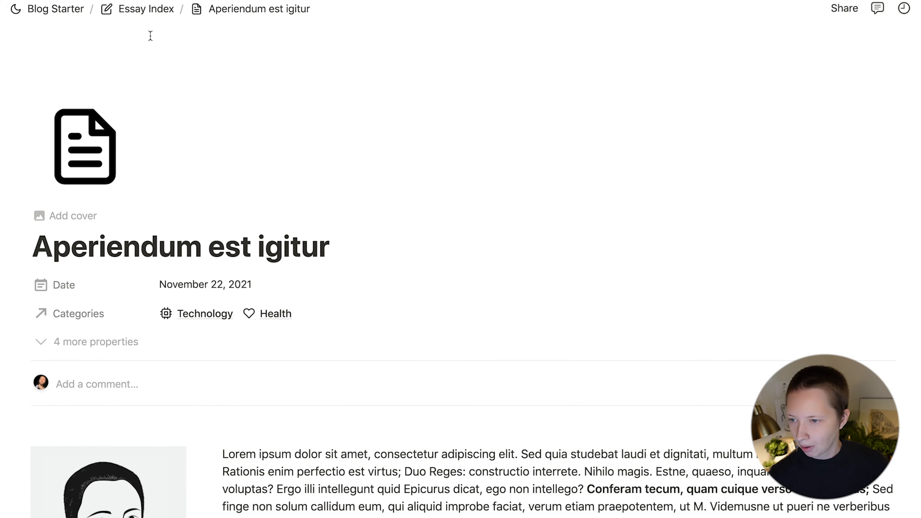
pyautogui.click(74, 9)
# - From the Essay Index database, open the 'An tu me de L.' essay as a full page
pyautogui.scroll(-15, 367, 296)
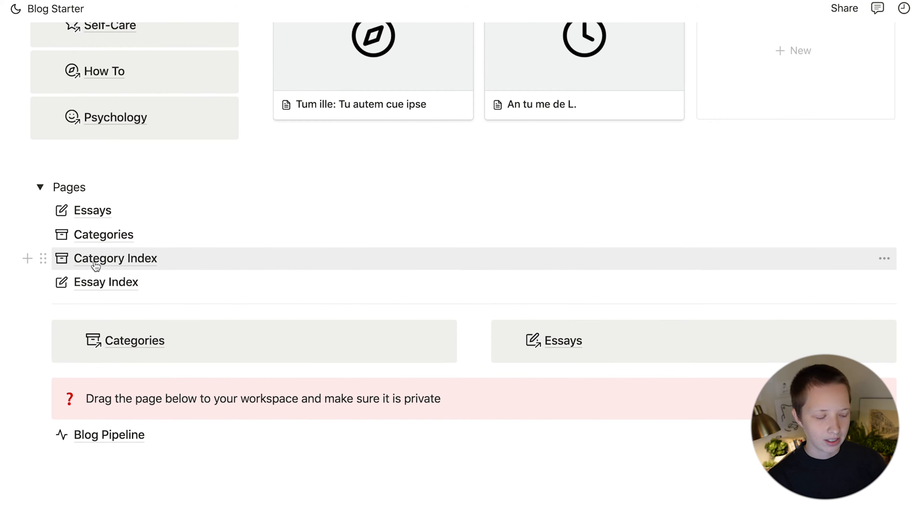
pyautogui.scroll(3, 95, 264)
pyautogui.click(127, 345)
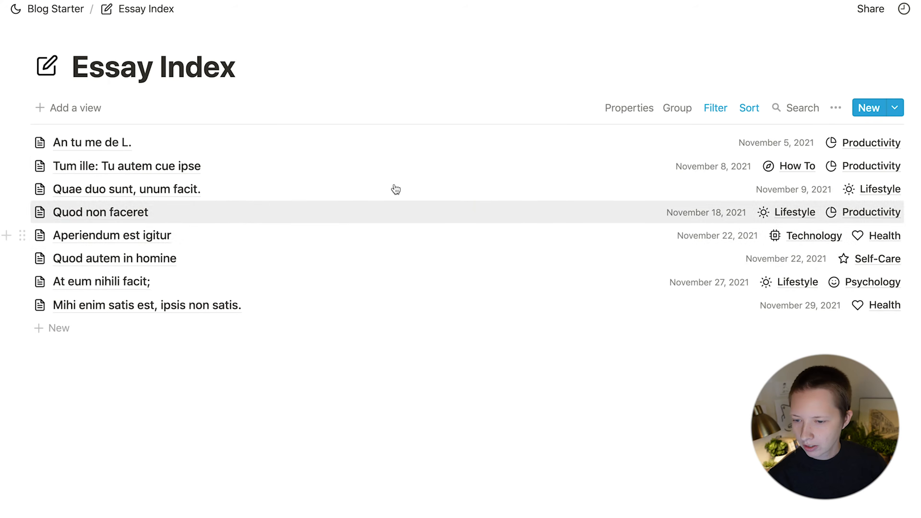
pyautogui.click(90, 142)
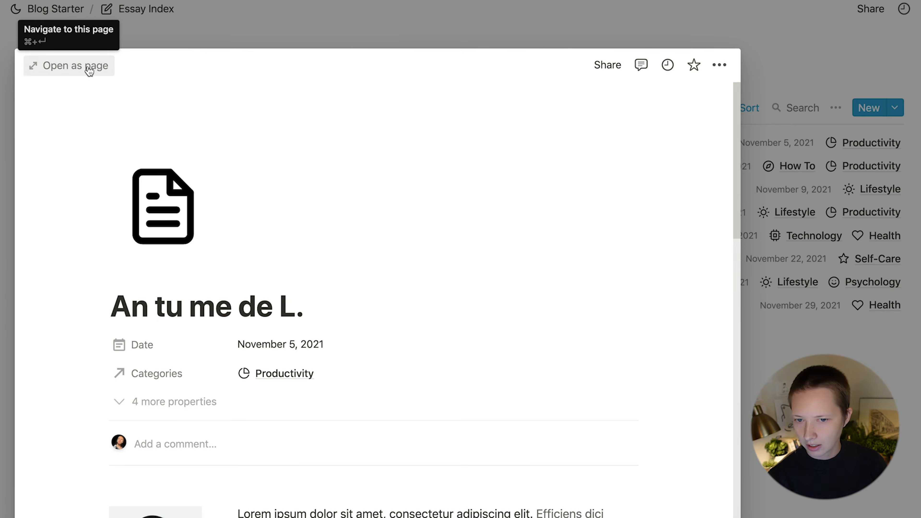
pyautogui.click(88, 71)
# - Inspect the essay's hidden properties, linked category and status options, then scroll to the Categories button
pyautogui.scroll(-4, 374, 220)
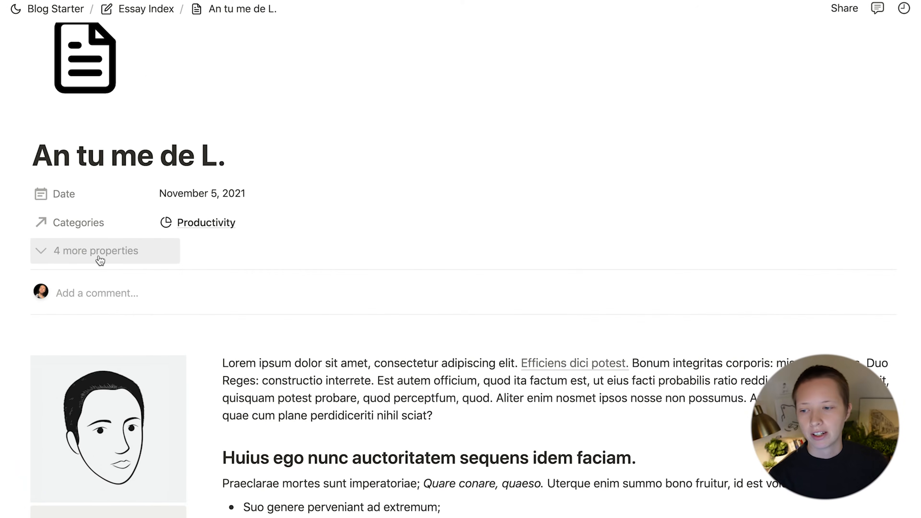
pyautogui.click(98, 261)
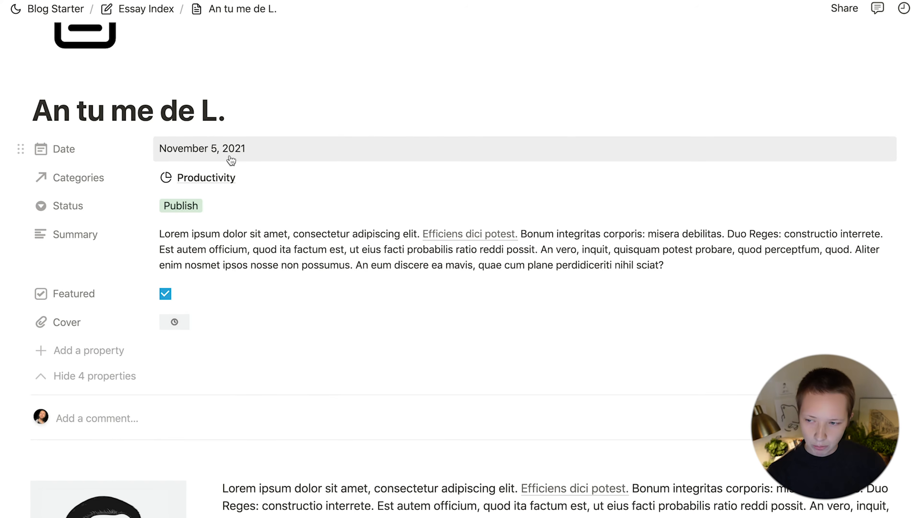
pyautogui.scroll(-2, 228, 160)
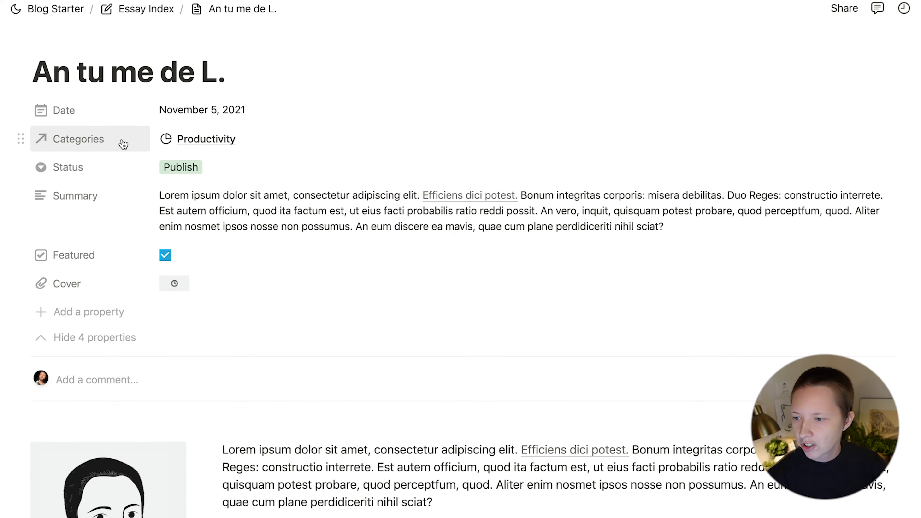
pyautogui.click(210, 138)
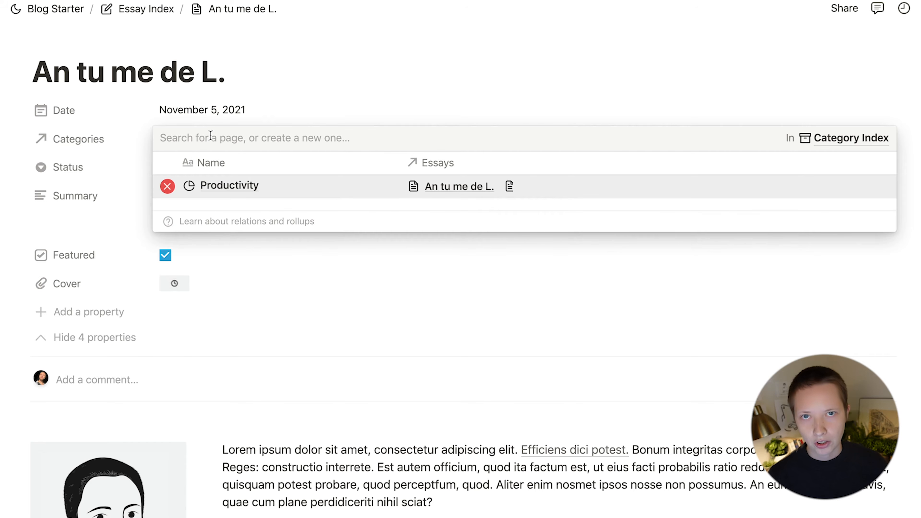
pyautogui.click(107, 150)
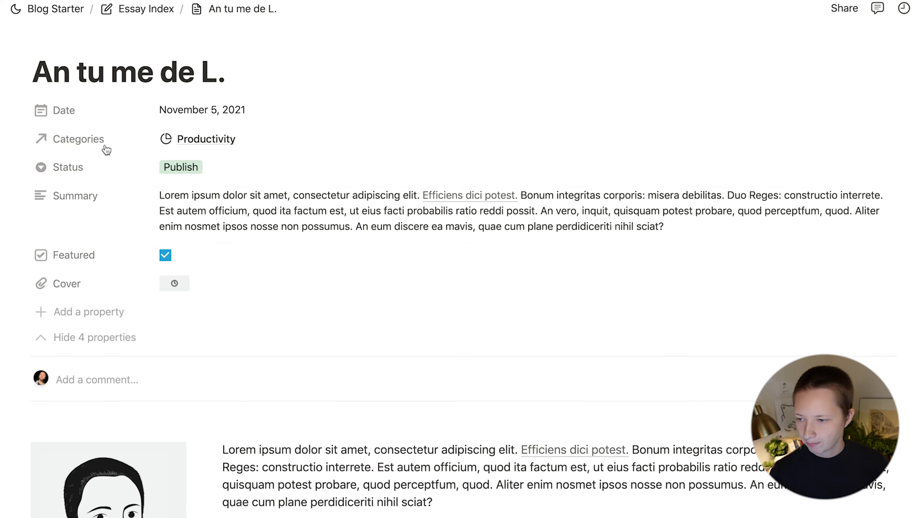
pyautogui.click(165, 167)
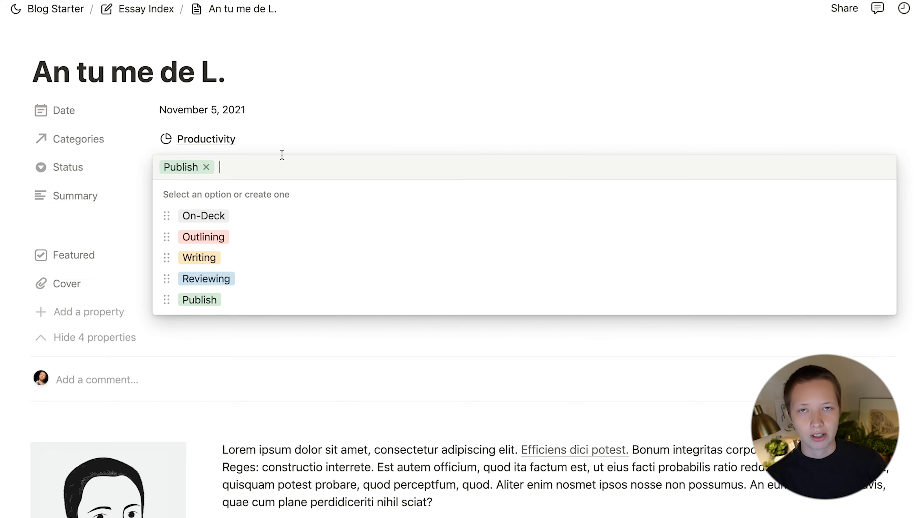
pyautogui.press('Escape')
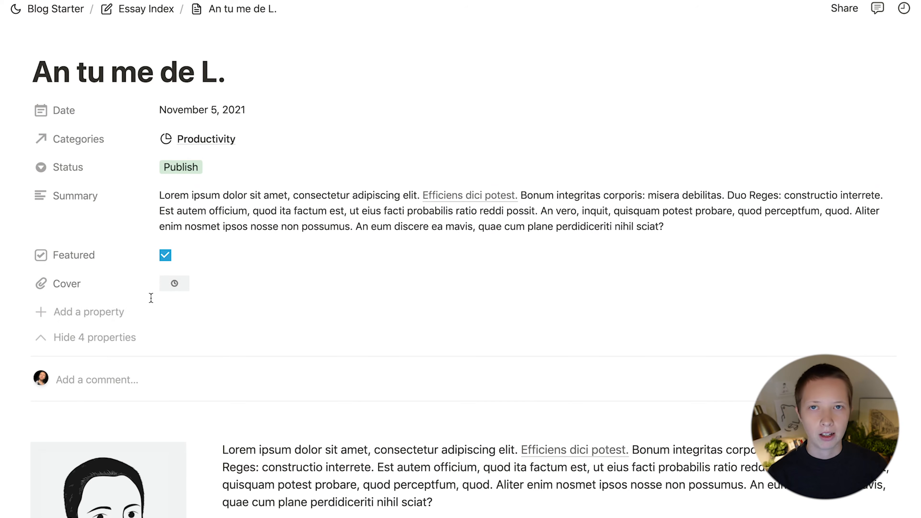
pyautogui.scroll(-10, 98, 294)
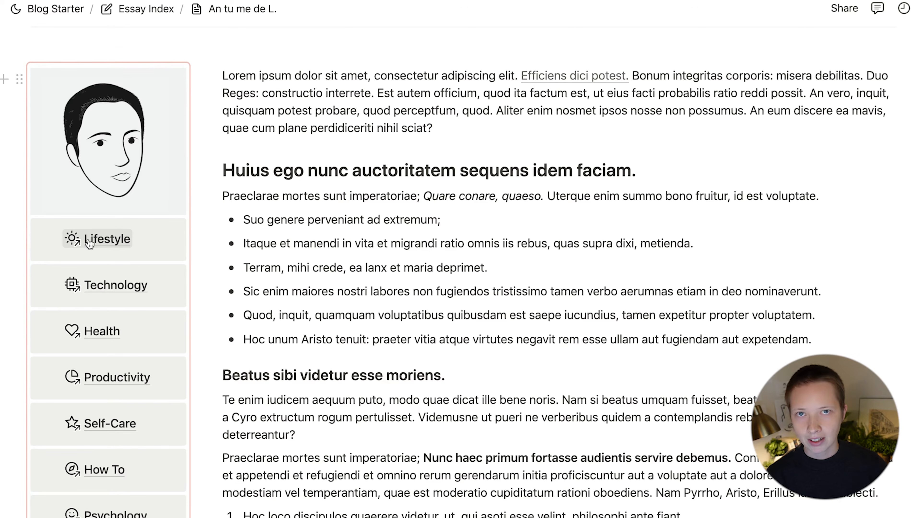
pyautogui.scroll(-12, 491, 407)
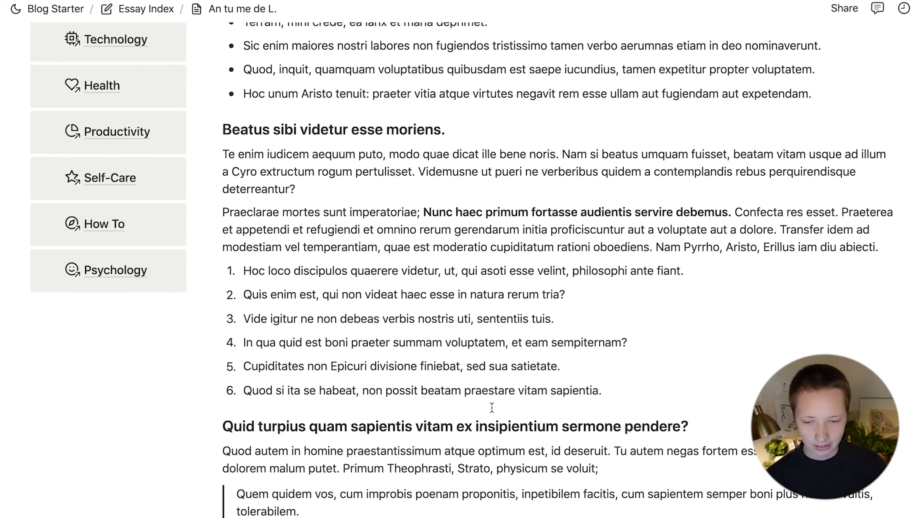
pyautogui.scroll(-1, 492, 407)
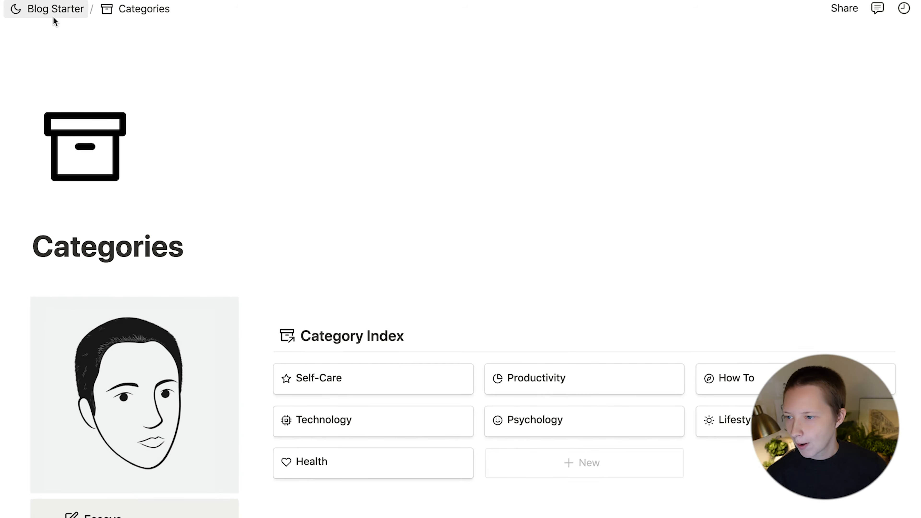
# - Go through Category Index to the Technology category page, then open its full Essay Index database
pyautogui.click(53, 13)
pyautogui.scroll(-10, 326, 283)
pyautogui.scroll(-2, 327, 283)
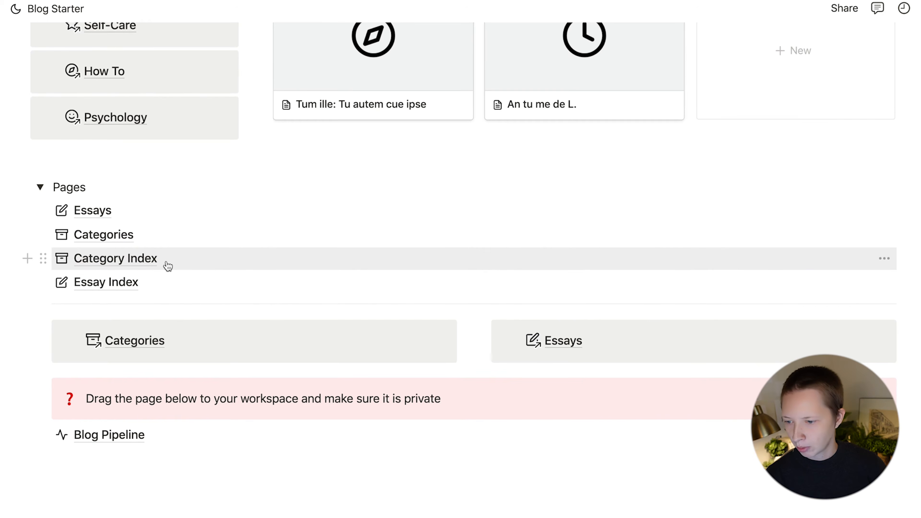
pyautogui.click(115, 258)
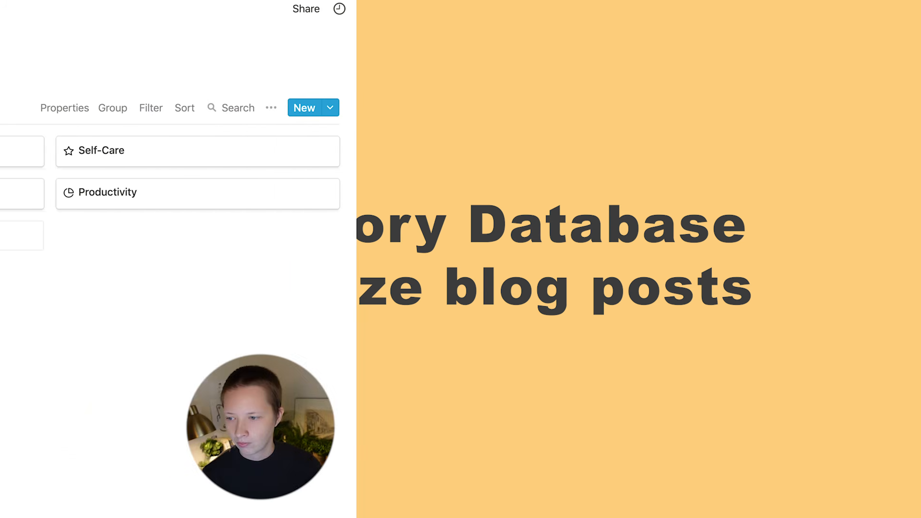
pyautogui.click(84, 154)
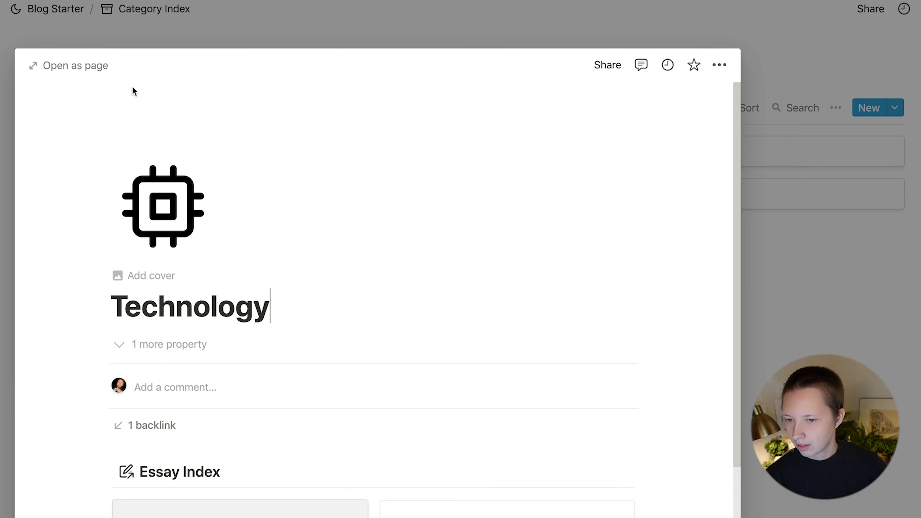
pyautogui.click(71, 66)
pyautogui.scroll(-1, 366, 223)
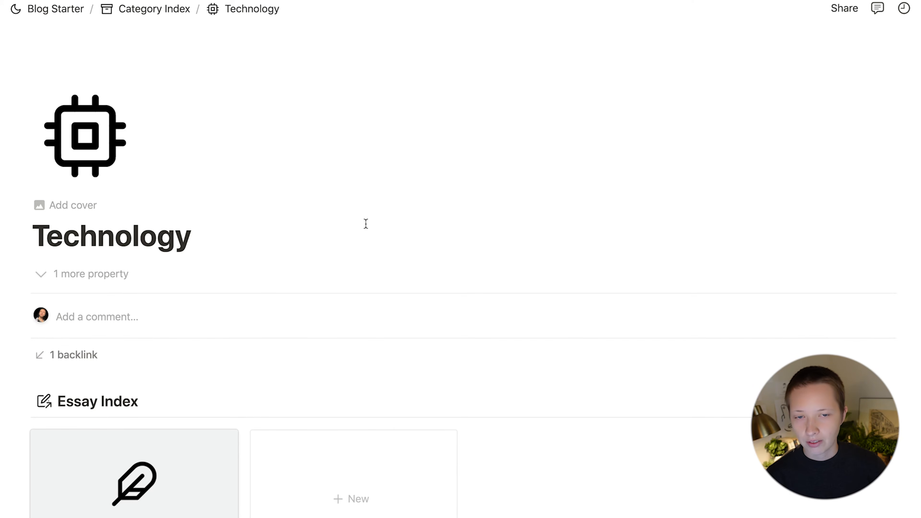
pyautogui.scroll(-10, 298, 181)
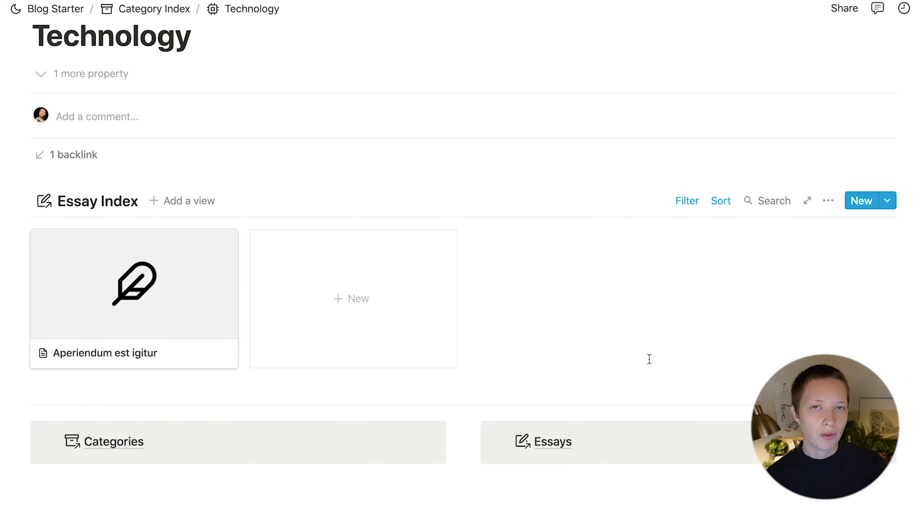
pyautogui.click(111, 212)
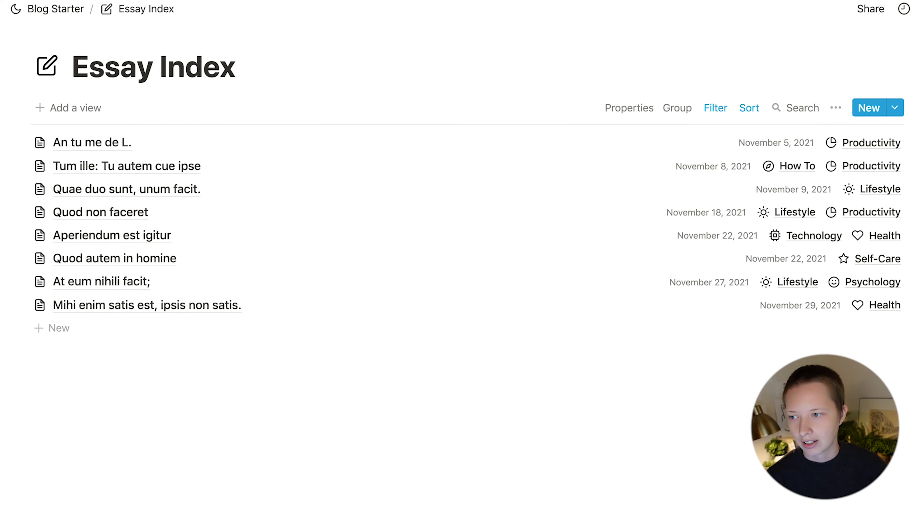
# - Back on the Technology page, inspect the essay gallery's category filter without changing it
pyautogui.press('super+bracketleft')
pyautogui.click(685, 200)
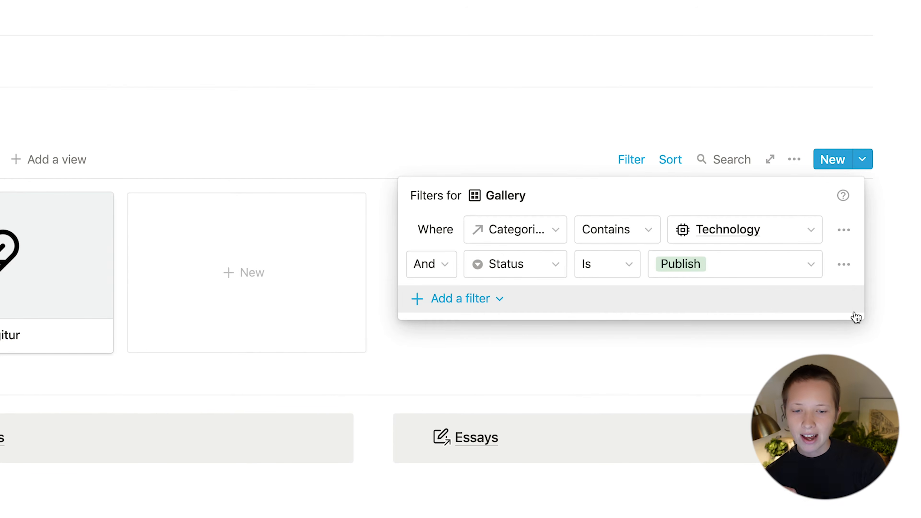
pyautogui.click(530, 239)
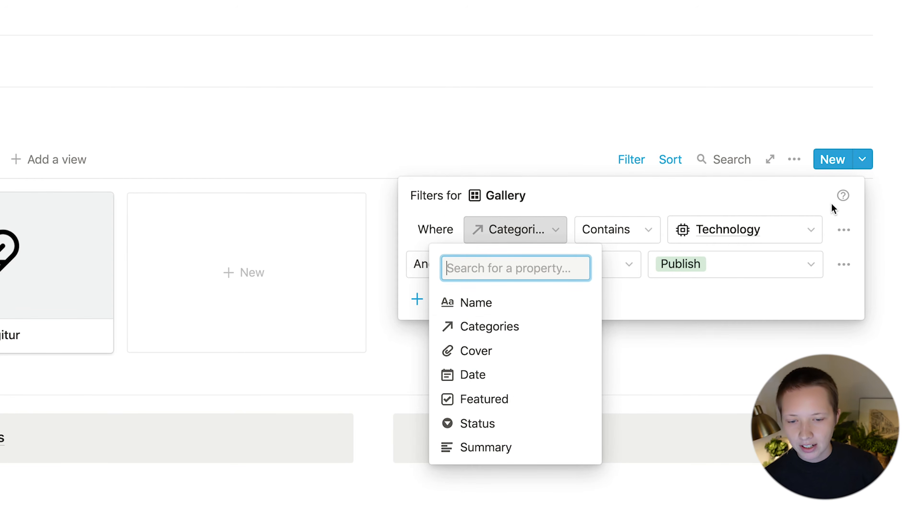
pyautogui.click(831, 209)
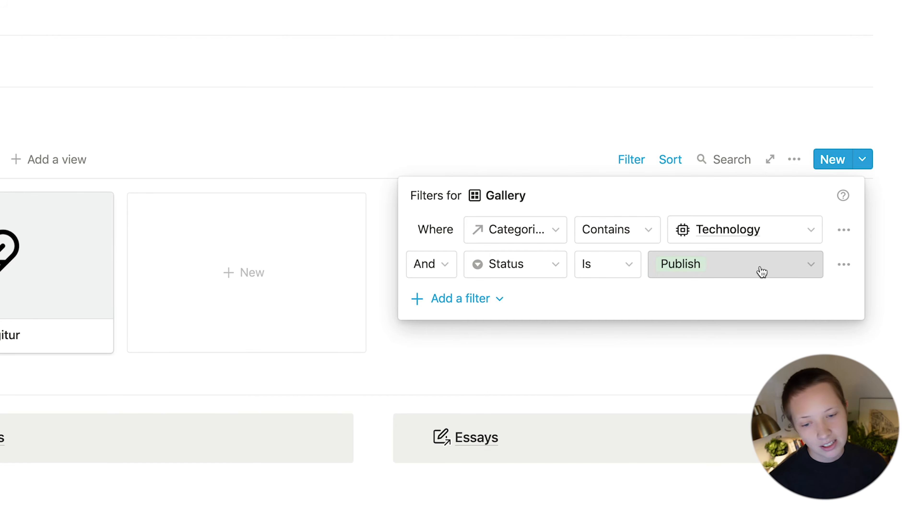
pyautogui.click(267, 124)
pyautogui.scroll(3, 372, 170)
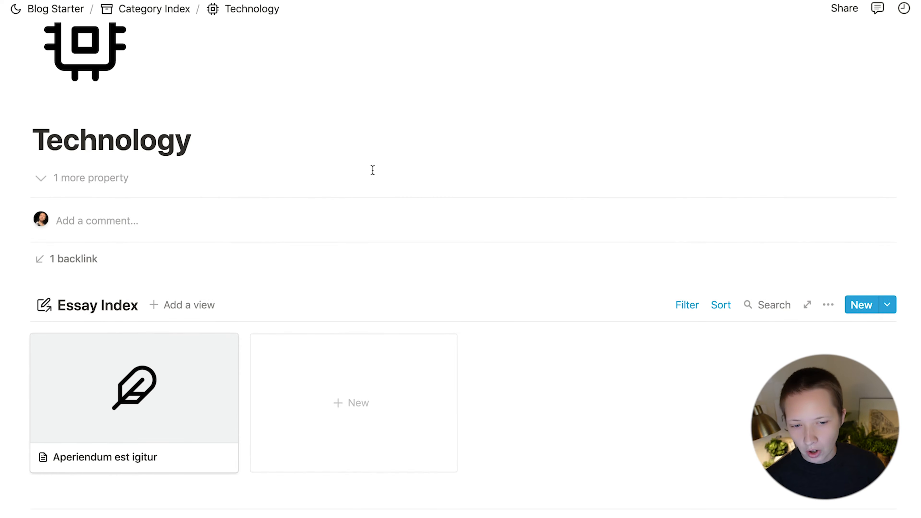
pyautogui.scroll(1, 372, 170)
pyautogui.scroll(-2, 373, 170)
pyautogui.scroll(5, 373, 169)
# - Reveal the hidden Essays relation and confirm its Always hide setting, leaving it unchanged
pyautogui.click(109, 284)
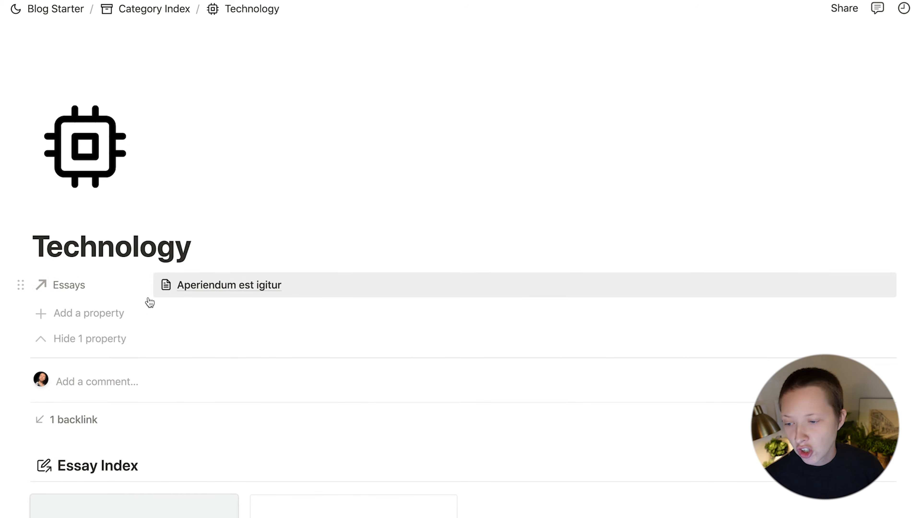
pyautogui.click(72, 338)
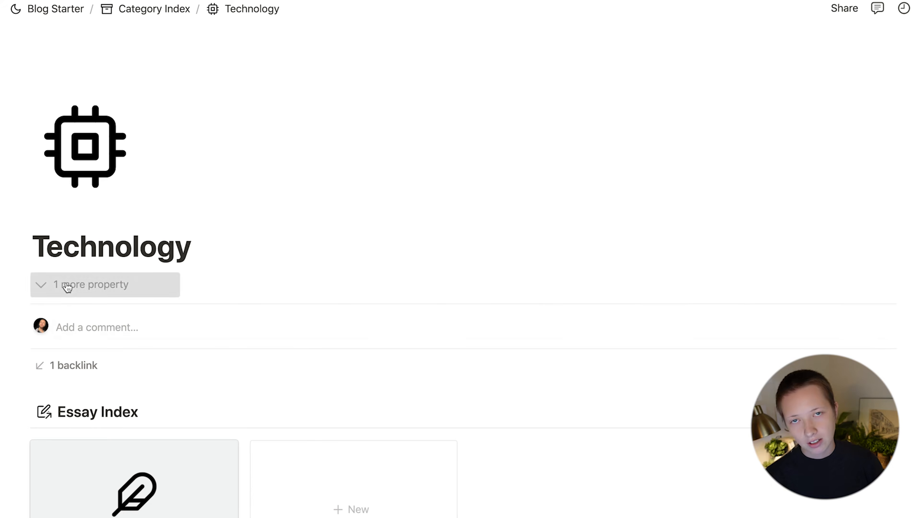
pyautogui.click(77, 287)
pyautogui.click(77, 286)
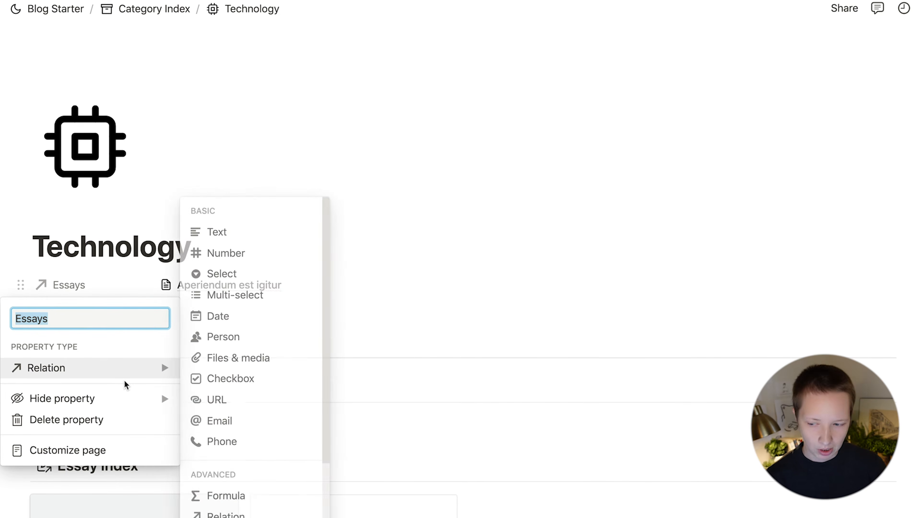
pyautogui.moveTo(117, 405)
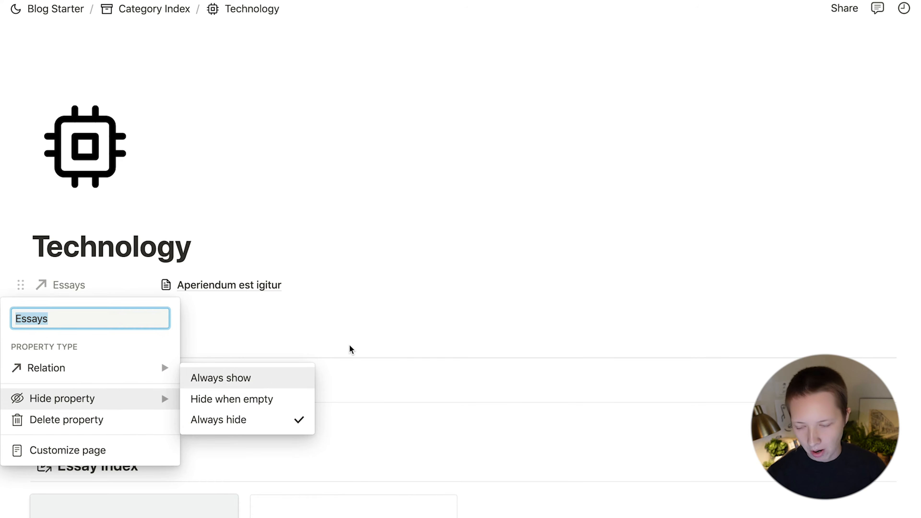
pyautogui.click(351, 331)
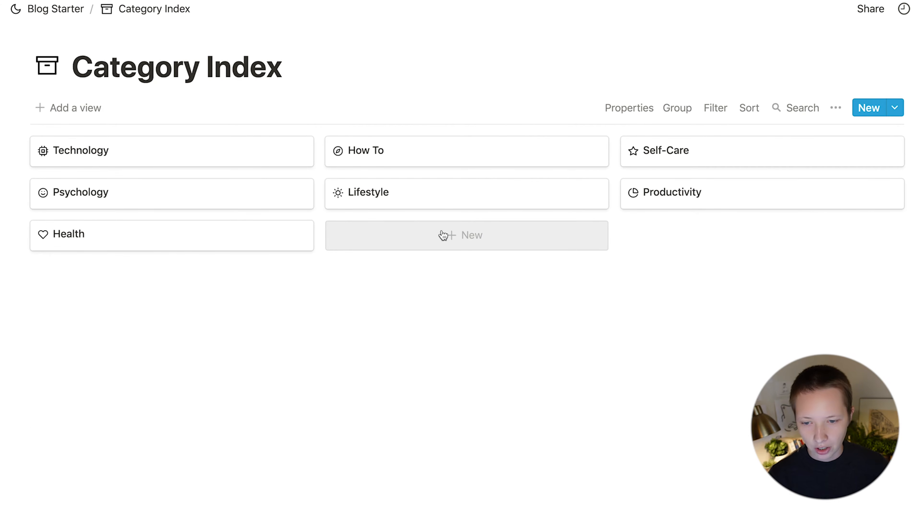
# - Open the Category Index's New Category template for editing as a full page
pyautogui.click(894, 107)
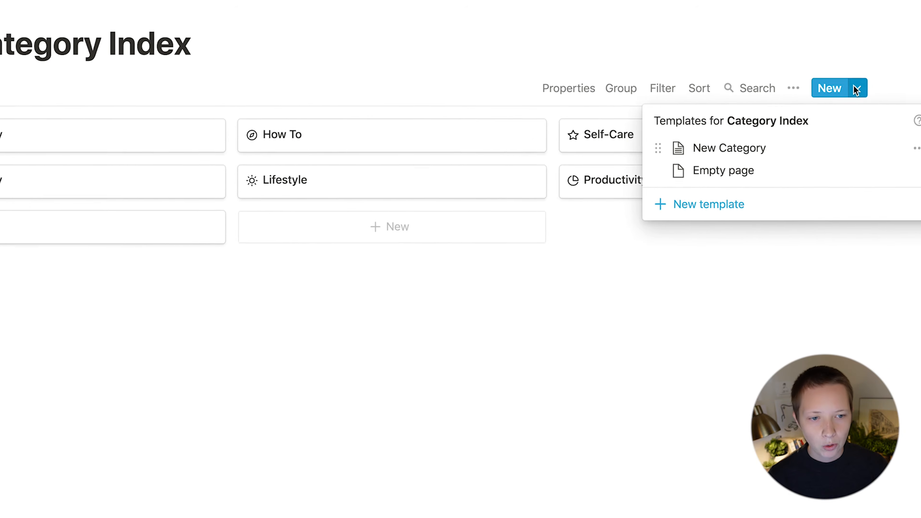
pyautogui.click(916, 148)
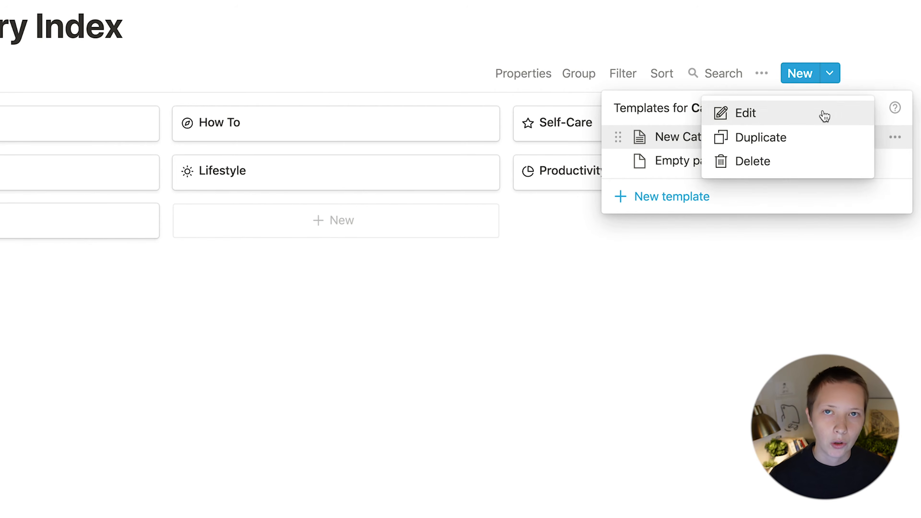
pyautogui.click(824, 116)
pyautogui.click(45, 64)
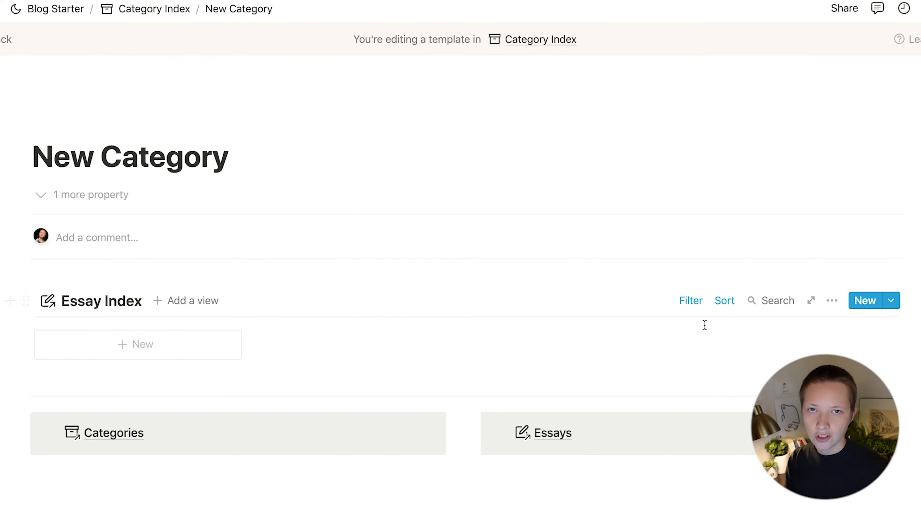
# - Inspect the template's essay filter: Categories contains New Category and Status is Publish
pyautogui.click(691, 301)
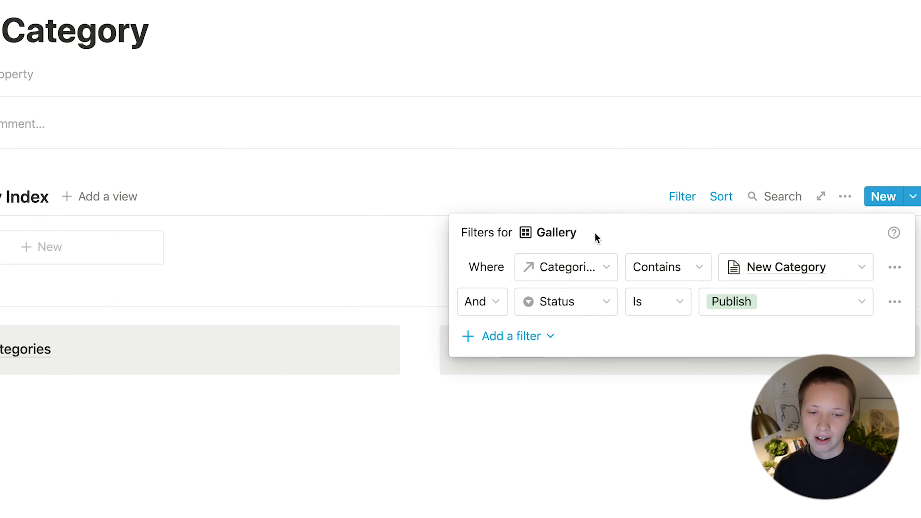
pyautogui.click(576, 277)
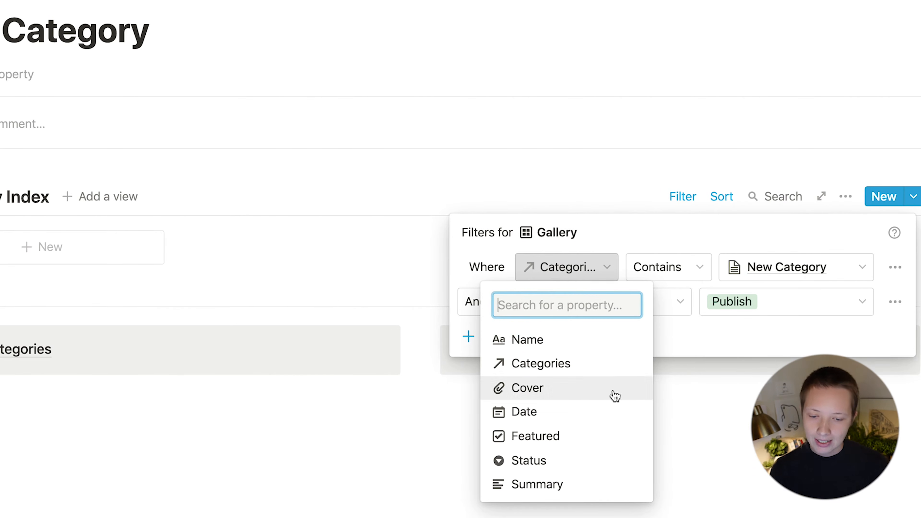
pyautogui.click(743, 249)
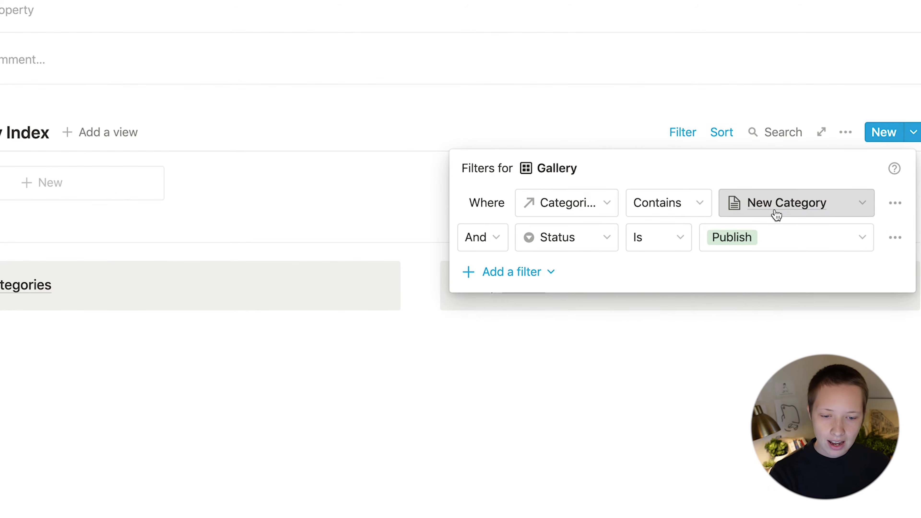
pyautogui.click(773, 214)
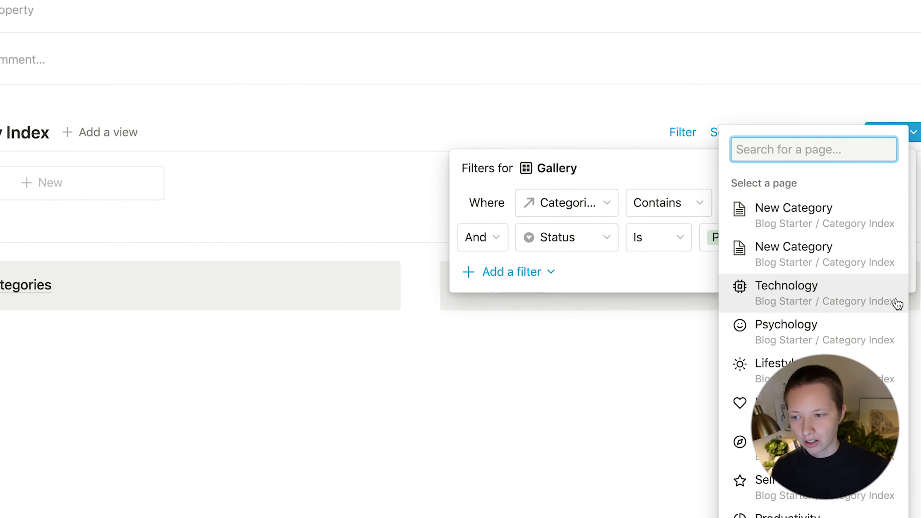
pyautogui.click(548, 159)
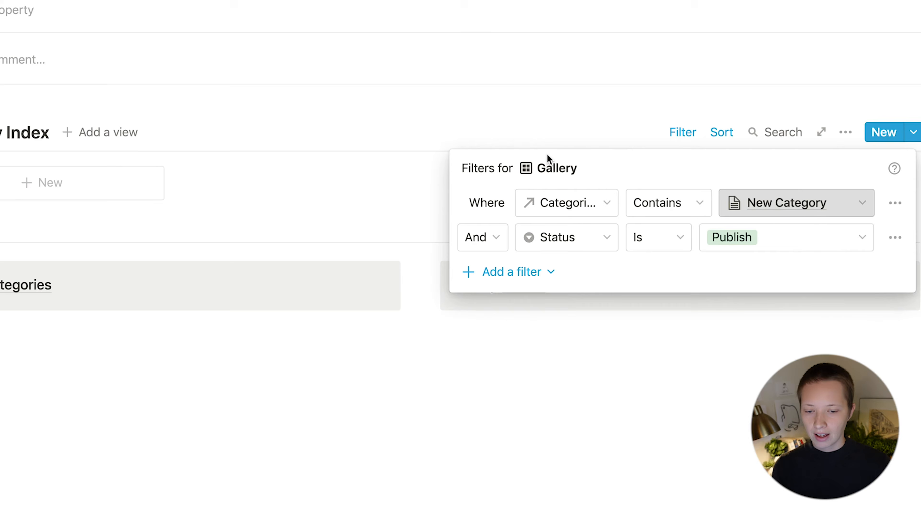
pyautogui.click(332, 102)
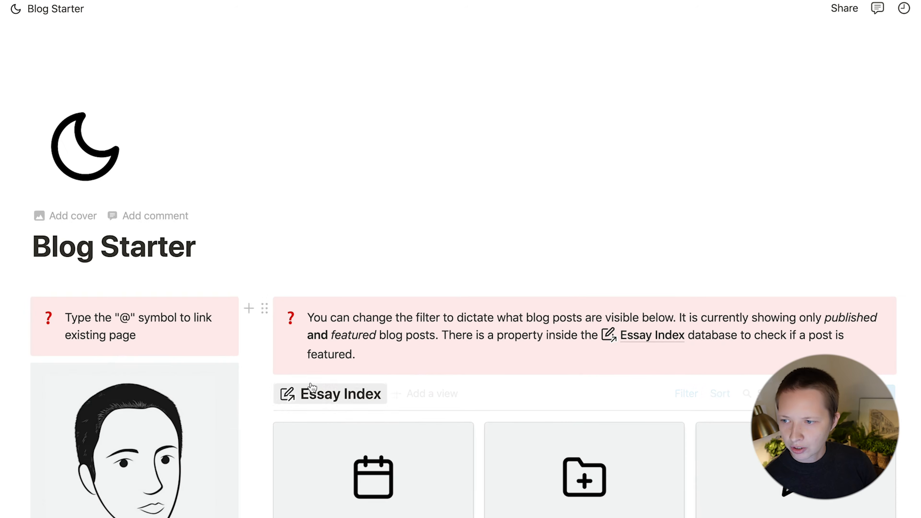
# - Open the Essay Index database and list its templates
pyautogui.scroll(-15, 309, 383)
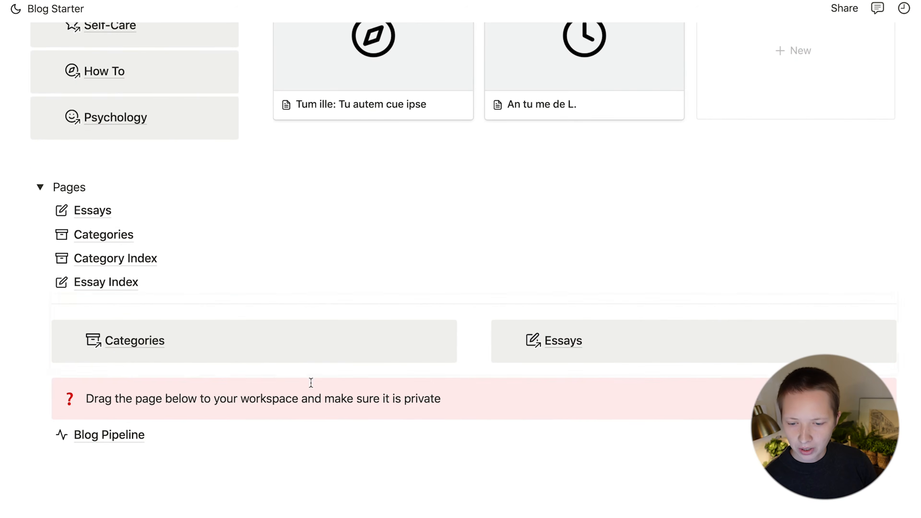
pyautogui.click(104, 283)
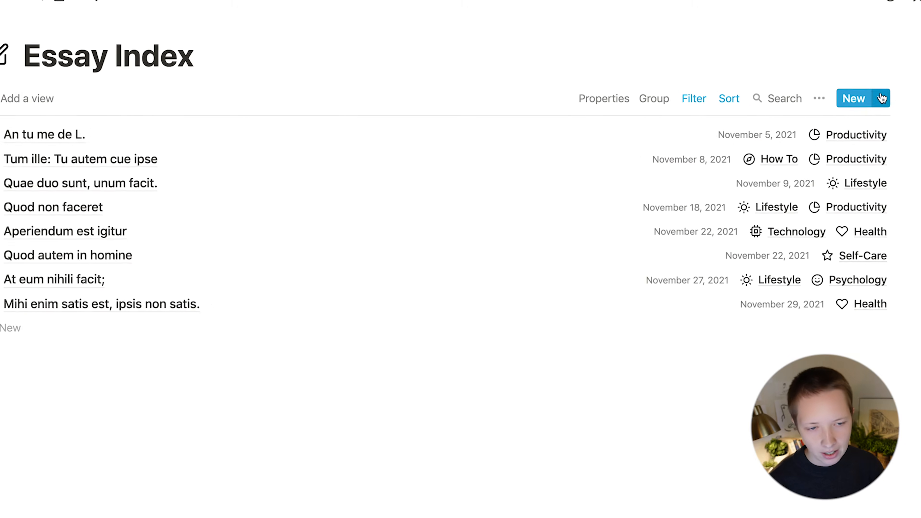
pyautogui.click(882, 98)
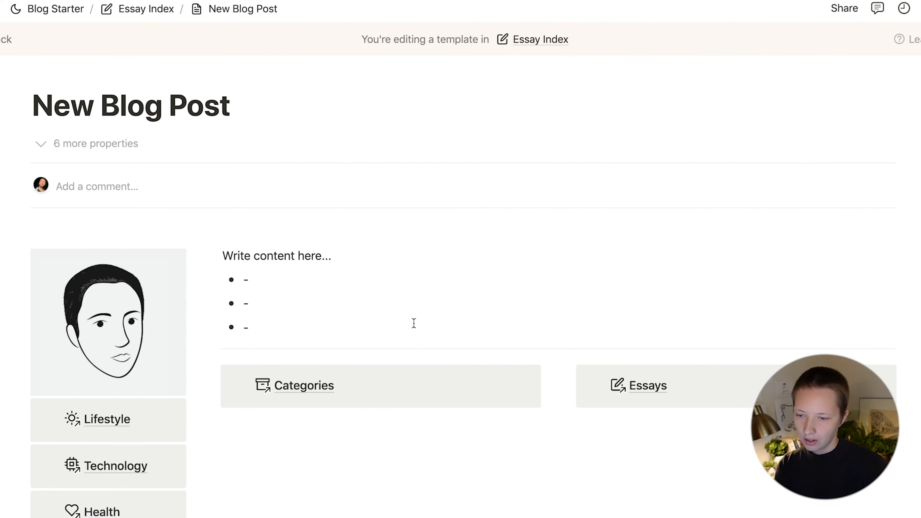
# - Scroll through the New Blog Post template's layout, then go back to the Essay Index database
pyautogui.scroll(-5, 302, 333)
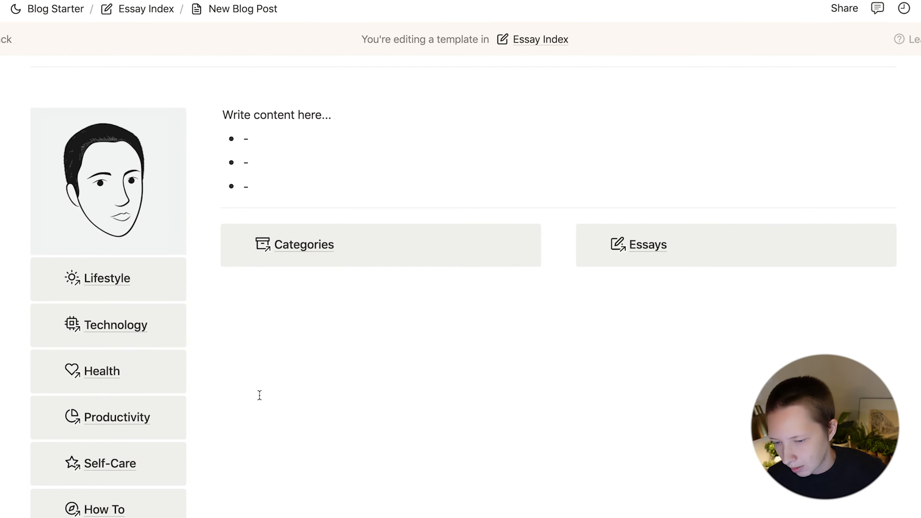
pyautogui.scroll(1, 260, 395)
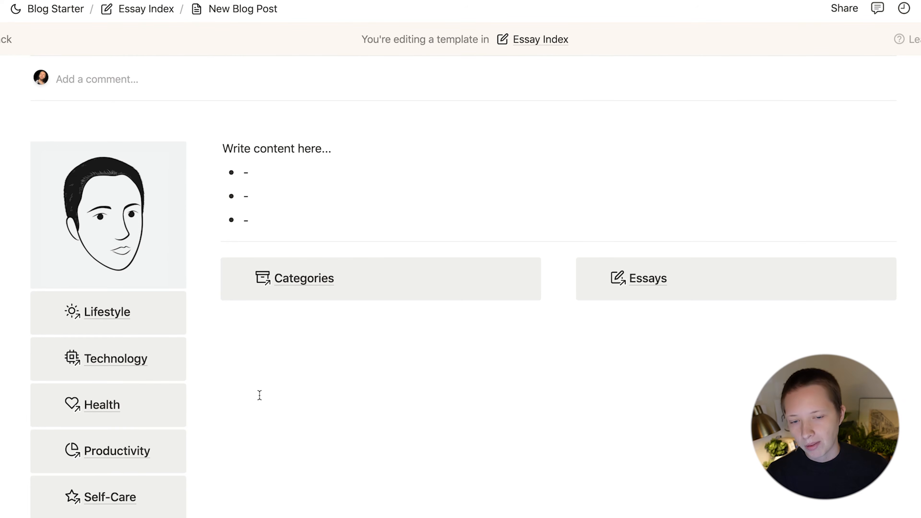
pyautogui.scroll(1, 259, 395)
pyautogui.click(5, 39)
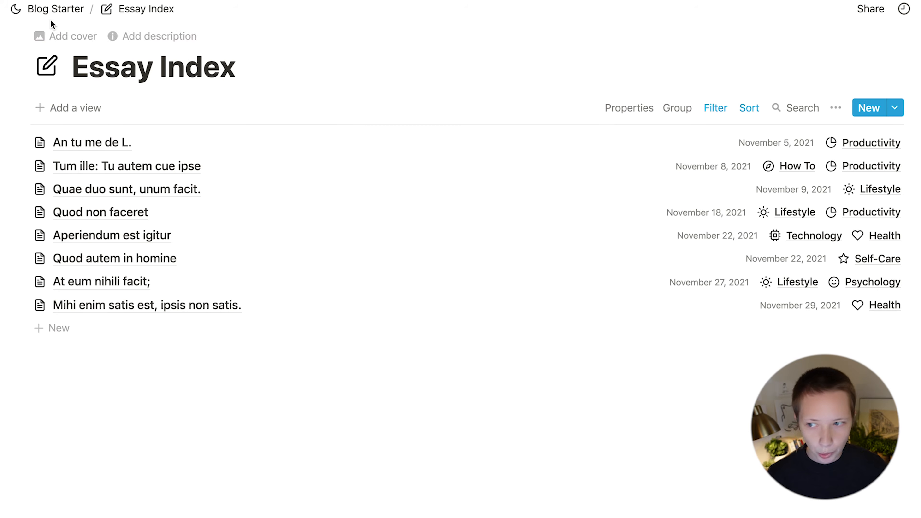
# - Back on Blog Starter, preview the 'At eum nihili facit;' post to see its Featured checkbox
pyautogui.click(34, 10)
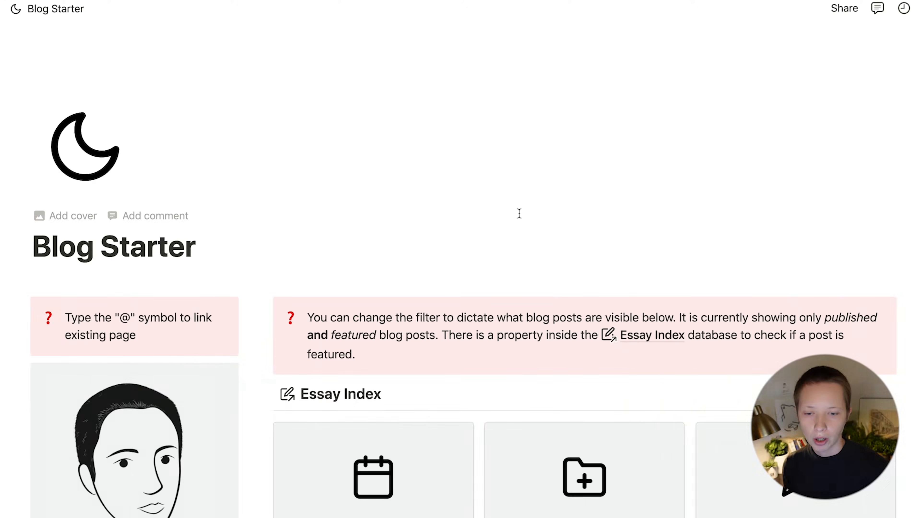
pyautogui.scroll(-5, 518, 212)
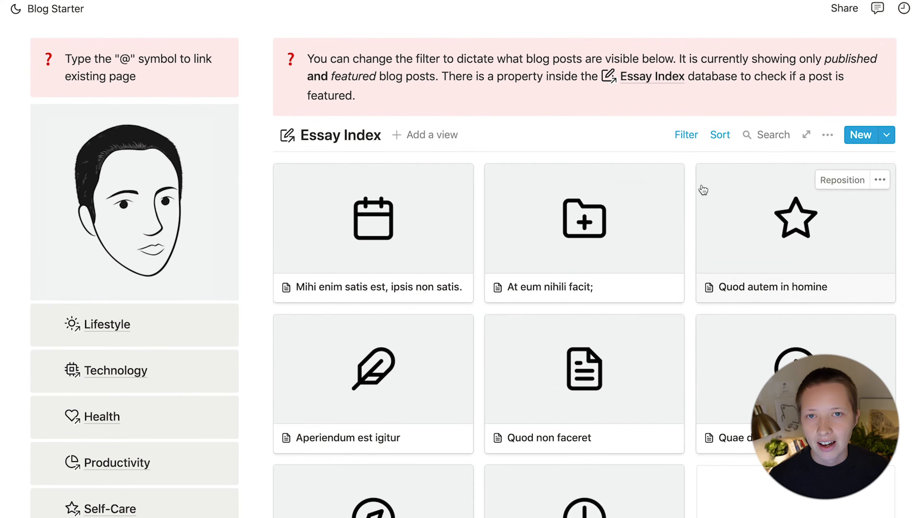
pyautogui.click(614, 218)
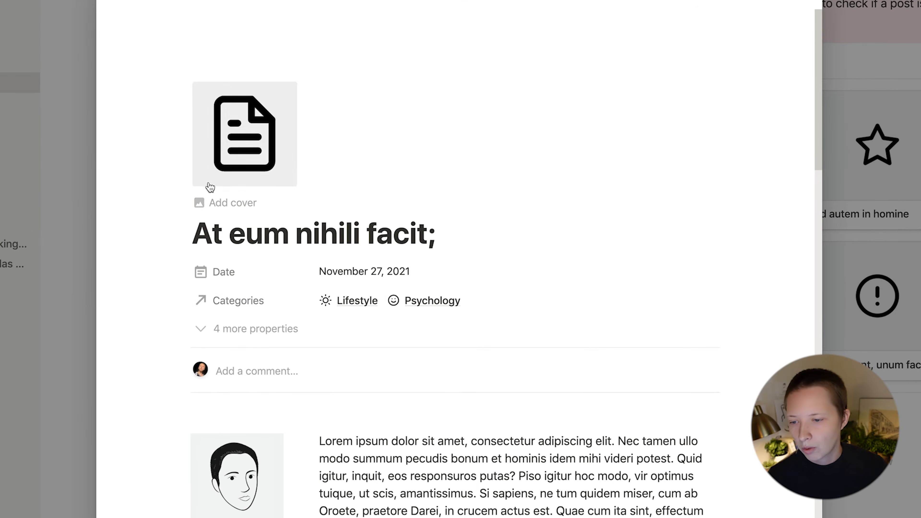
pyautogui.click(218, 328)
pyautogui.scroll(-3, 290, 345)
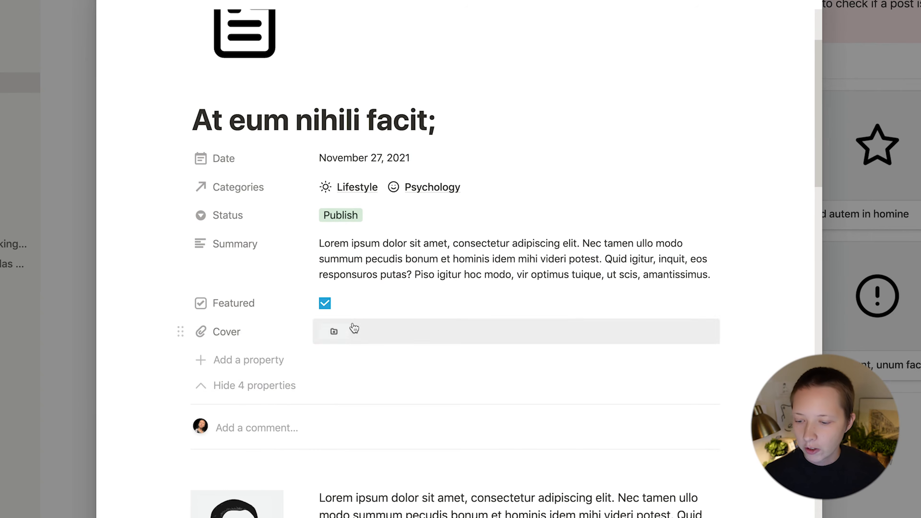
pyautogui.click(264, 386)
pyautogui.click(849, 307)
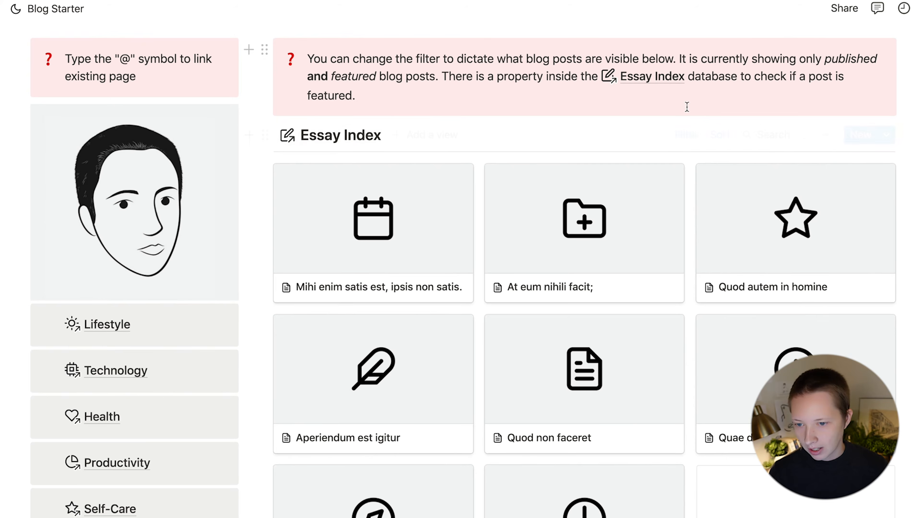
# - Check the gallery's filter keeps Featured checked and Status Publish, leaving it unchanged
pyautogui.scroll(-5, 602, 218)
pyautogui.scroll(10, 602, 236)
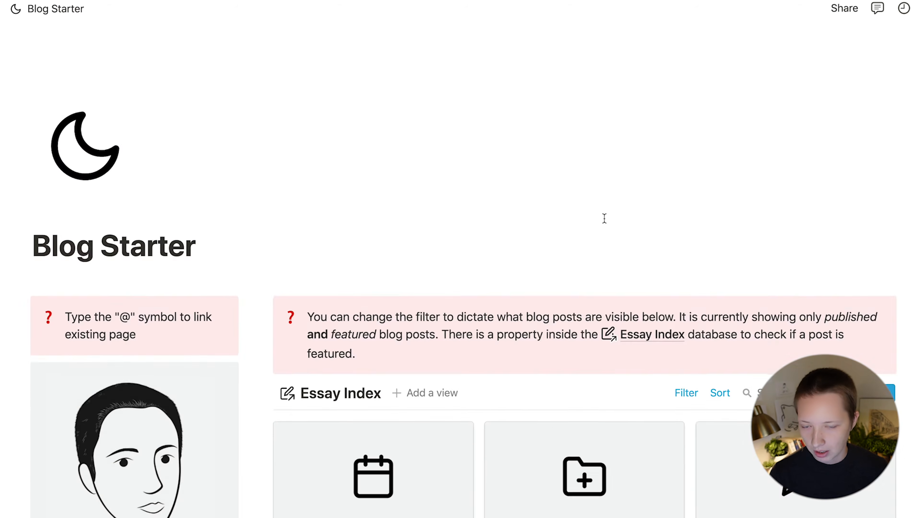
pyautogui.scroll(-10, 435, 326)
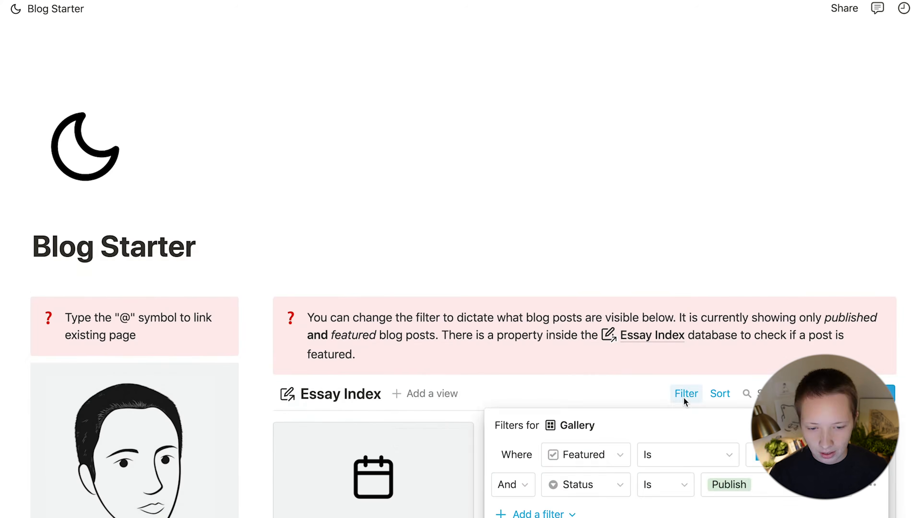
pyautogui.scroll(-4, 675, 363)
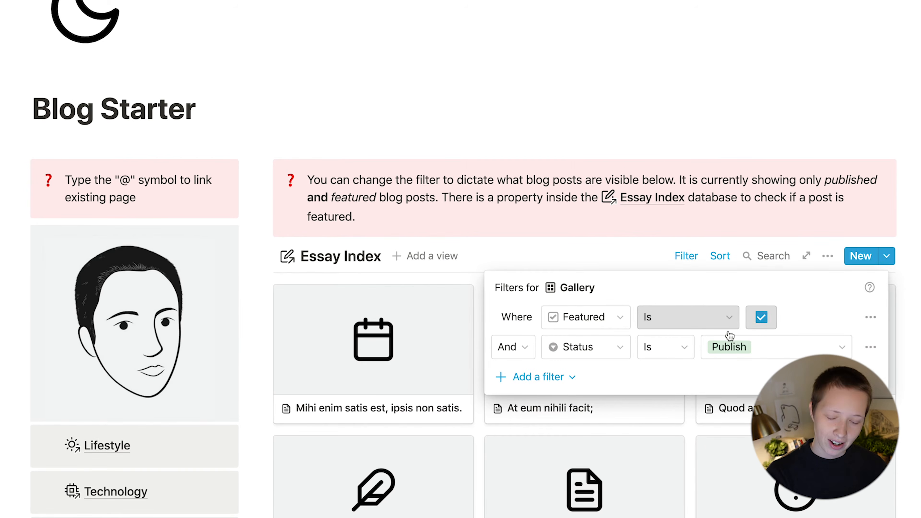
pyautogui.click(335, 74)
pyautogui.scroll(-6, 335, 74)
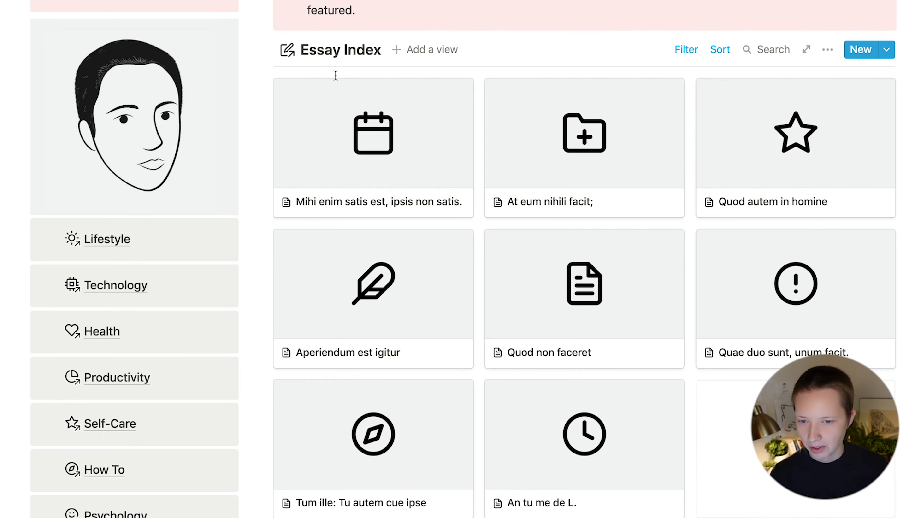
pyautogui.scroll(3, 335, 145)
pyautogui.scroll(-3, 335, 209)
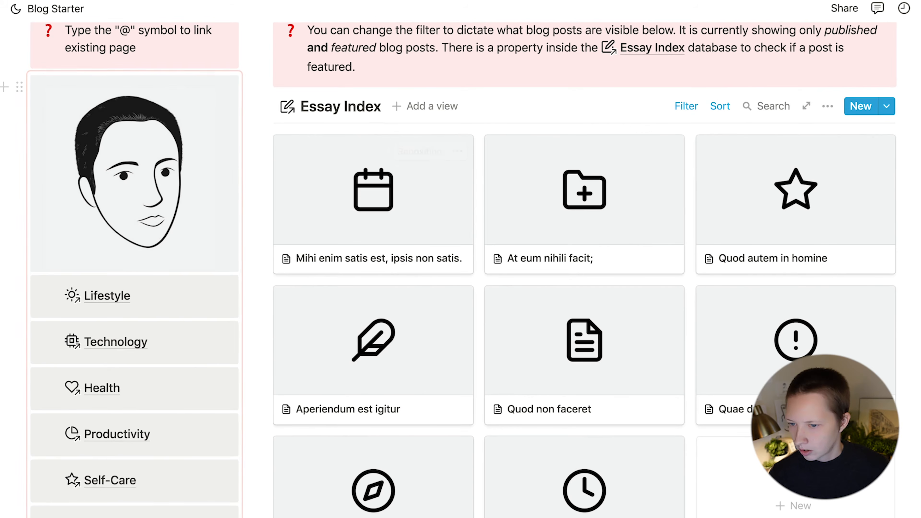
pyautogui.scroll(7, 232, 174)
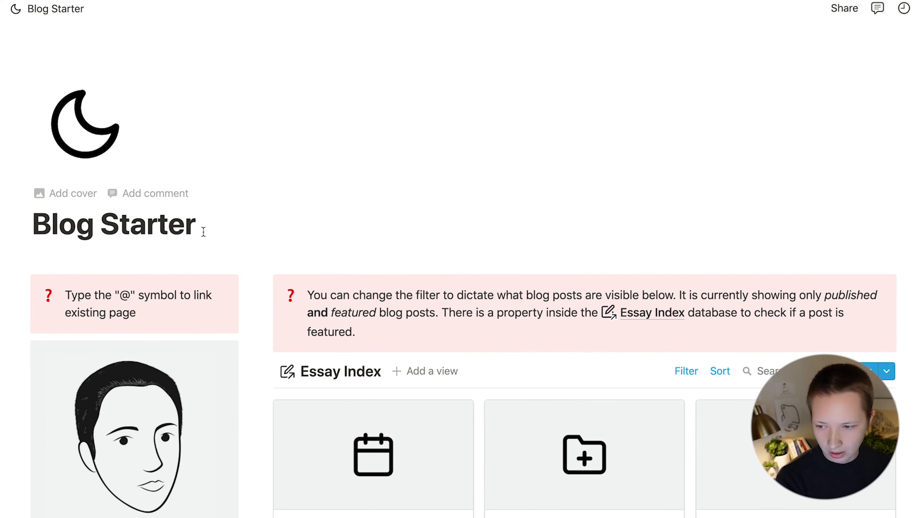
# - Insert a synced block via /sync below the first callout on the page
pyautogui.click(192, 230)
pyautogui.click(49, 352)
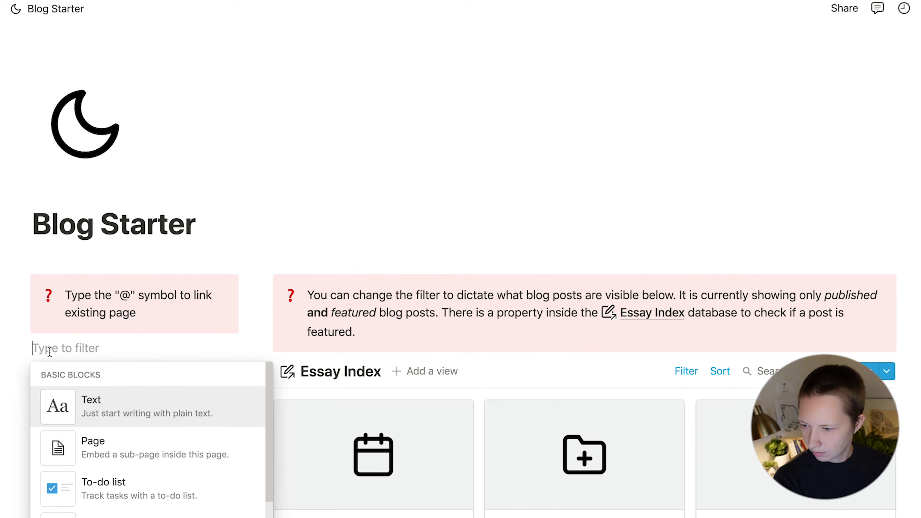
pyautogui.write('sync')
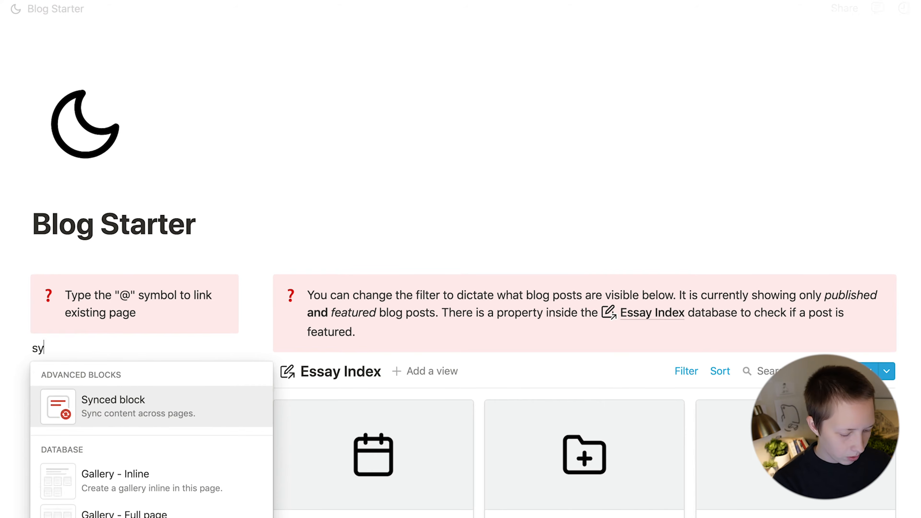
pyautogui.click(113, 427)
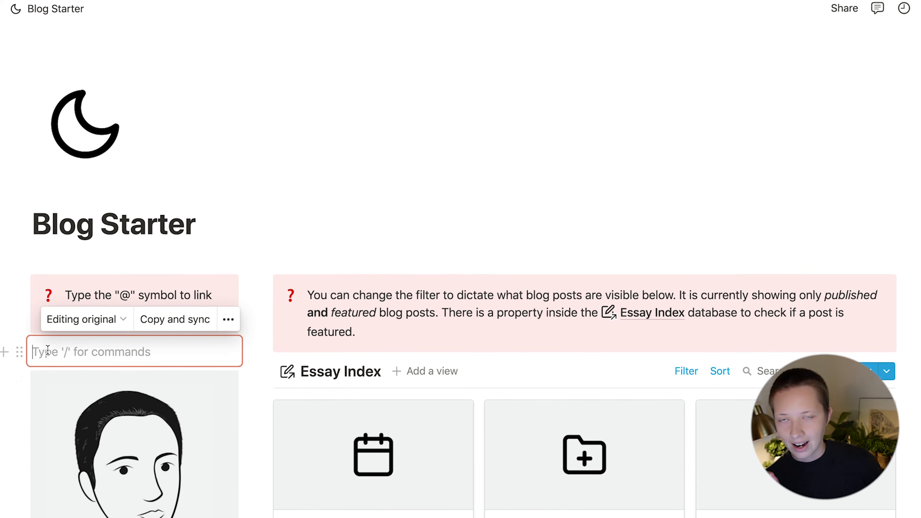
pyautogui.press('Return')
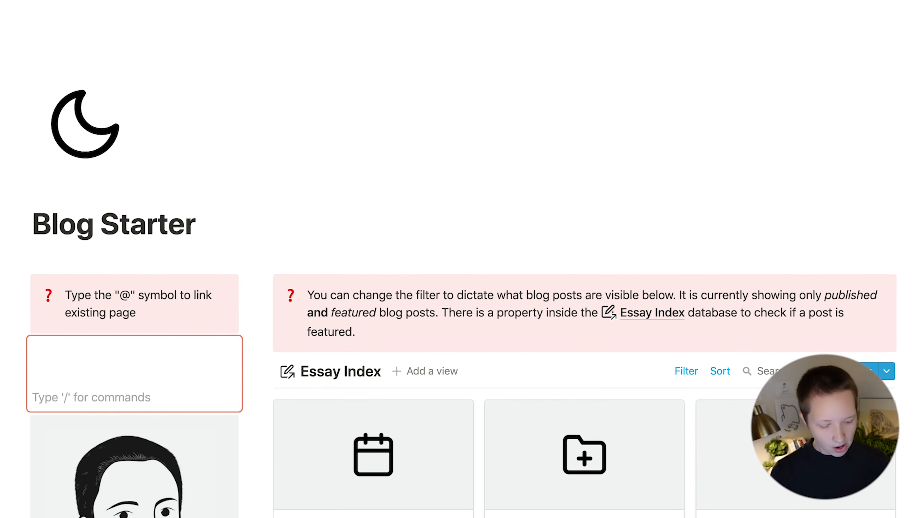
# - Select the synced sidebar image and view which other pages share that synced content
pyautogui.click(18, 351)
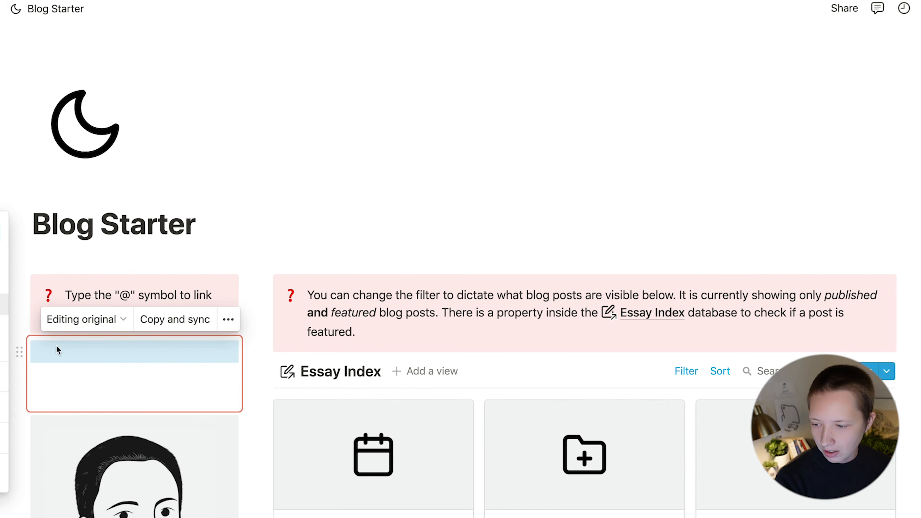
pyautogui.moveTo(6, 352)
pyautogui.mouseDown()
pyautogui.moveTo(105, 414)
pyautogui.moveTo(6, 362)
pyautogui.mouseUp()
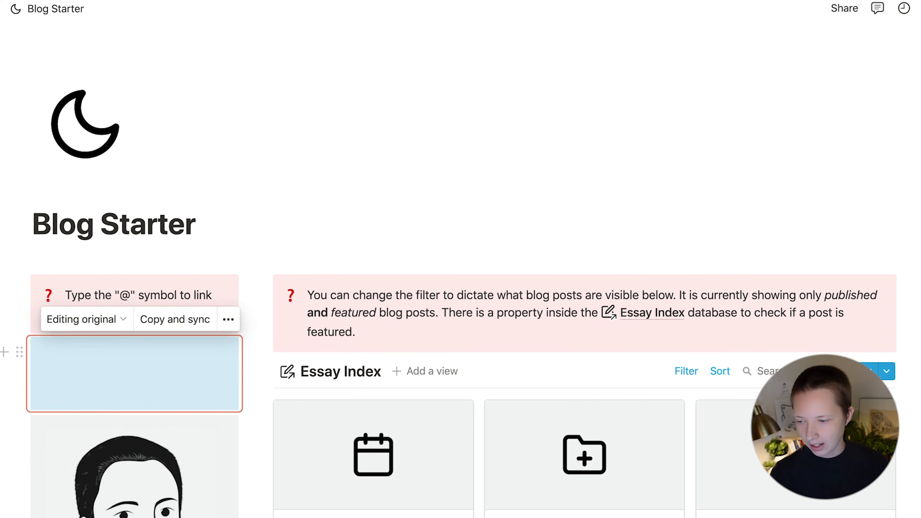
pyautogui.scroll(-10, 119, 401)
pyautogui.scroll(8, 120, 405)
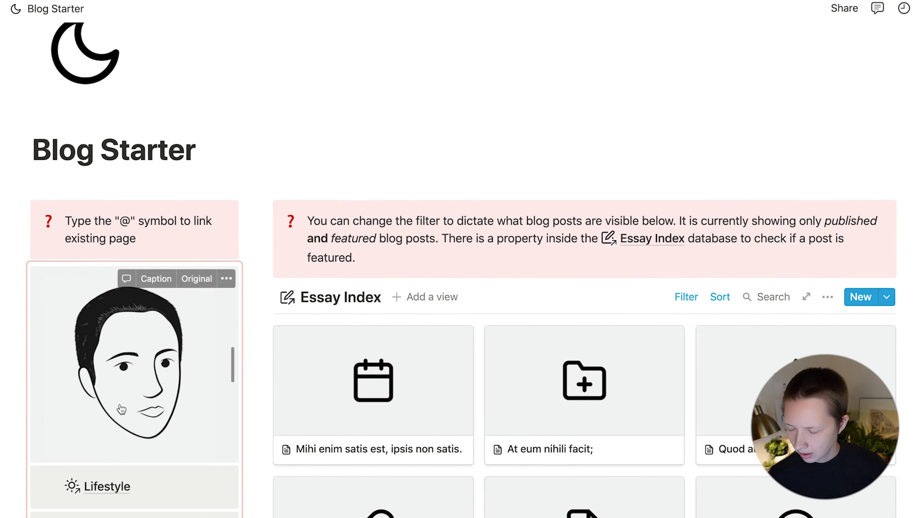
pyautogui.click(88, 275)
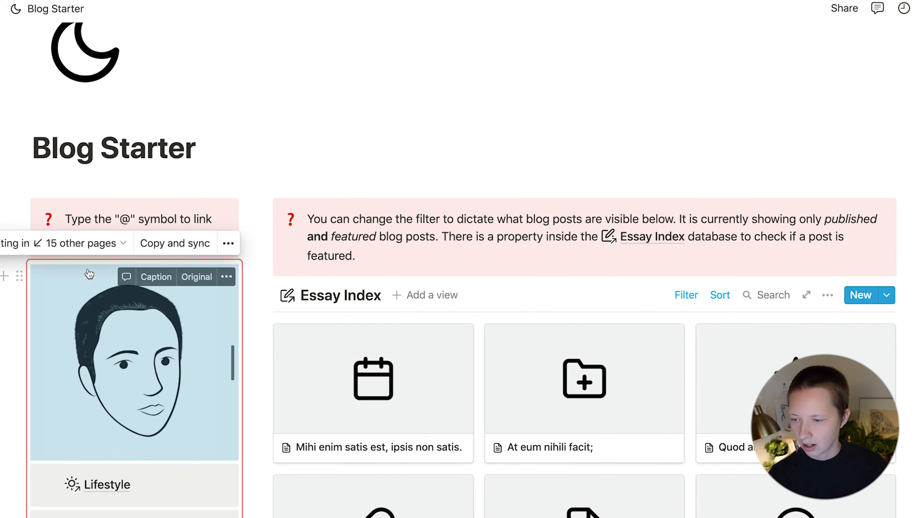
pyautogui.click(105, 243)
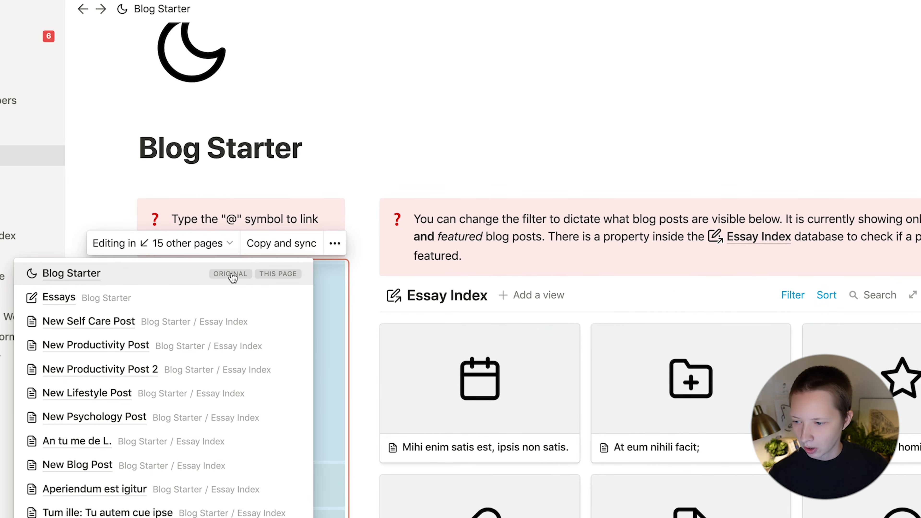
pyautogui.click(480, 199)
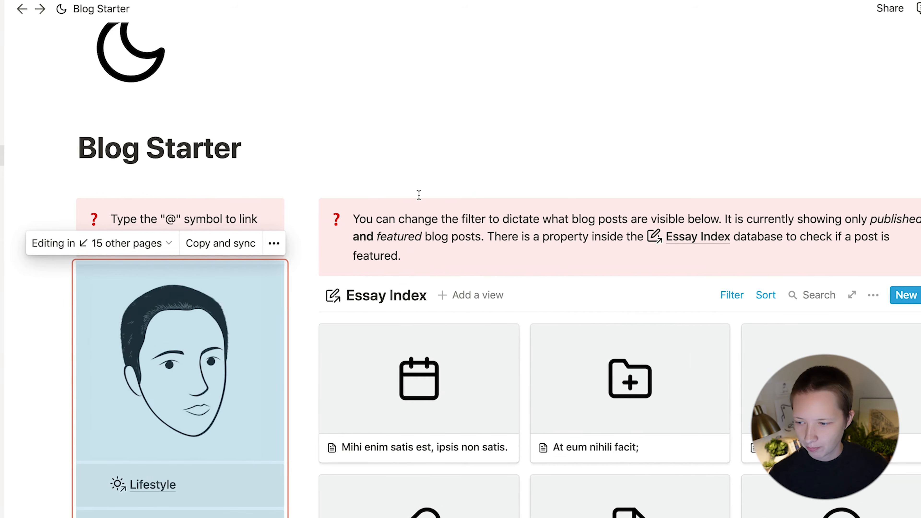
pyautogui.scroll(-3, 617, 363)
# - In the New Blog Post template, type 'like this' under the synced image, then return to Blog Starter
pyautogui.click(887, 185)
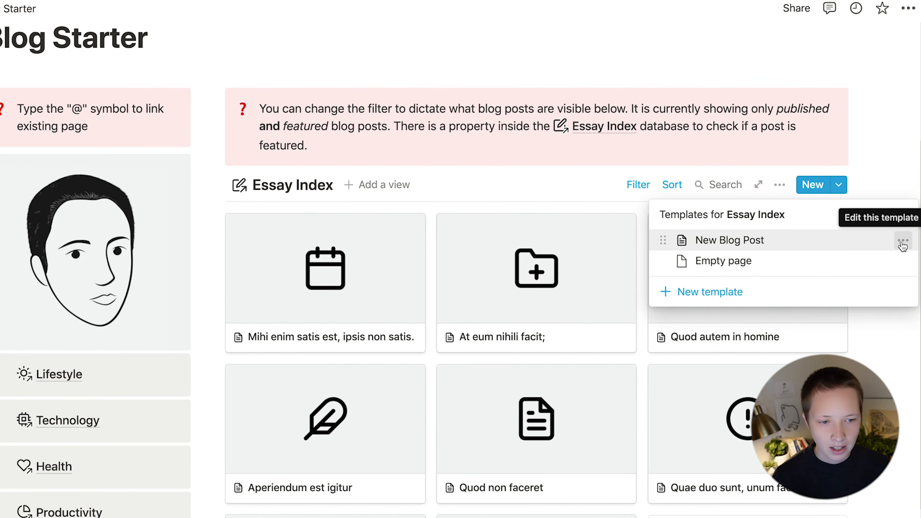
pyautogui.click(902, 244)
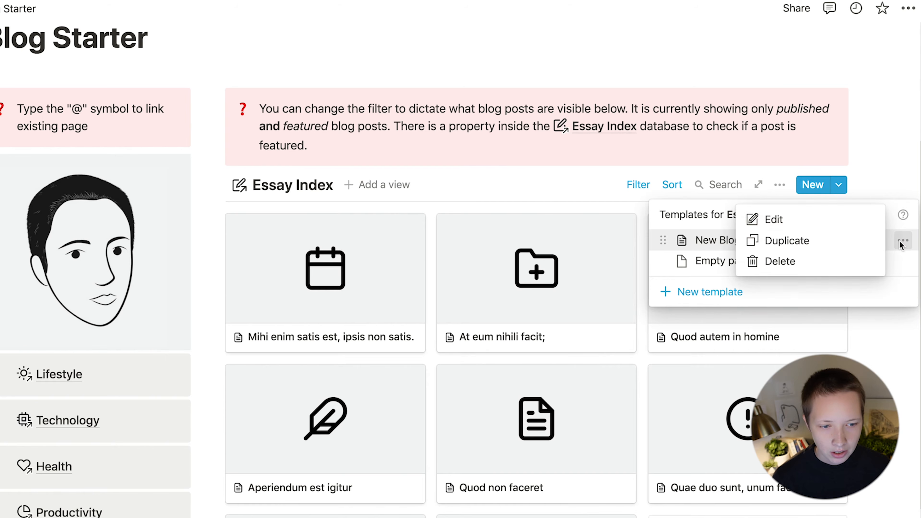
pyautogui.click(770, 214)
pyautogui.click(90, 65)
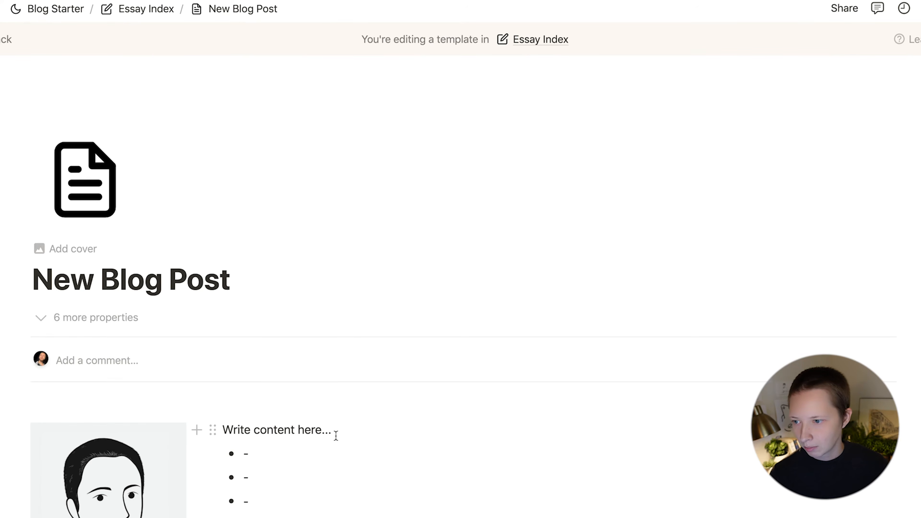
pyautogui.scroll(-5, 335, 434)
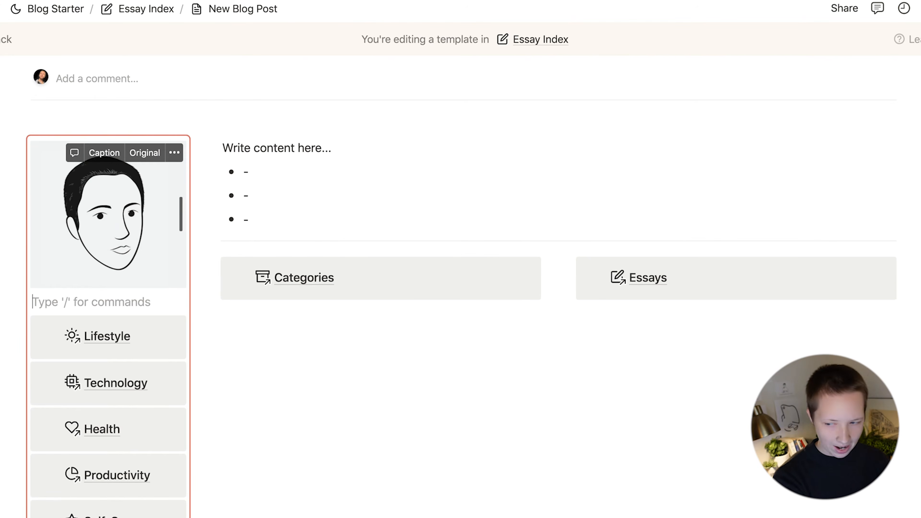
pyautogui.write('like this')
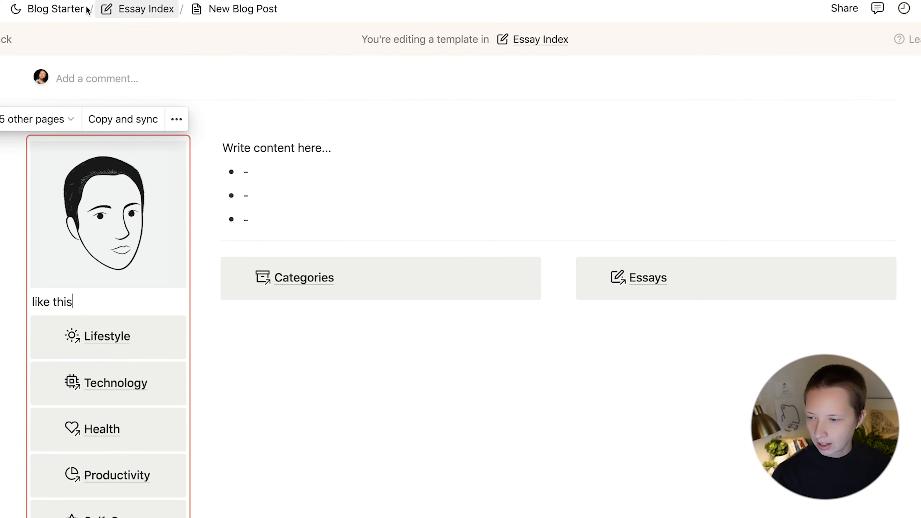
pyautogui.click(44, 16)
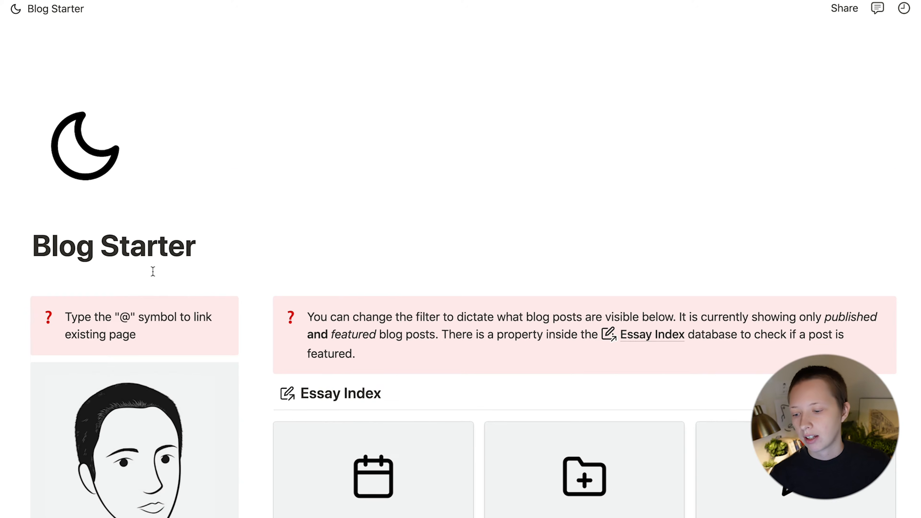
# - Scroll through Blog Starter and open the About Me page from the sidebar
pyautogui.scroll(-5, 152, 269)
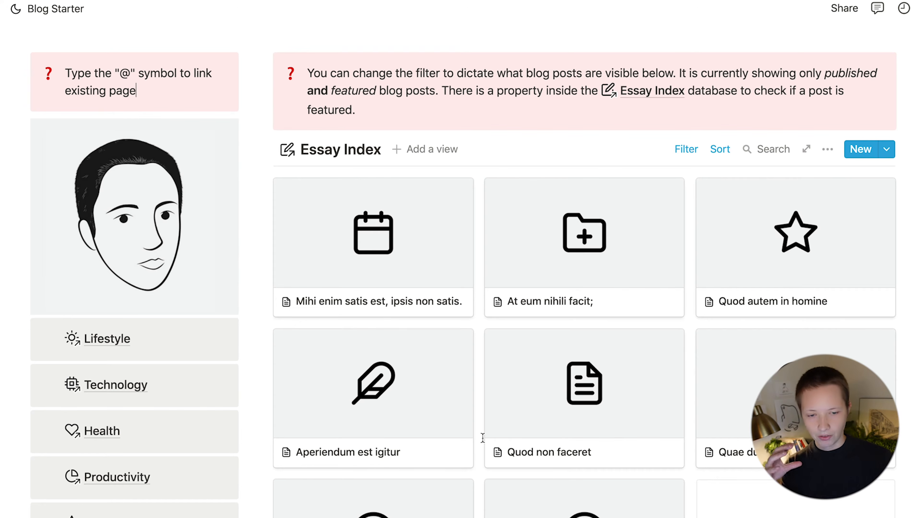
pyautogui.moveTo(869, 299)
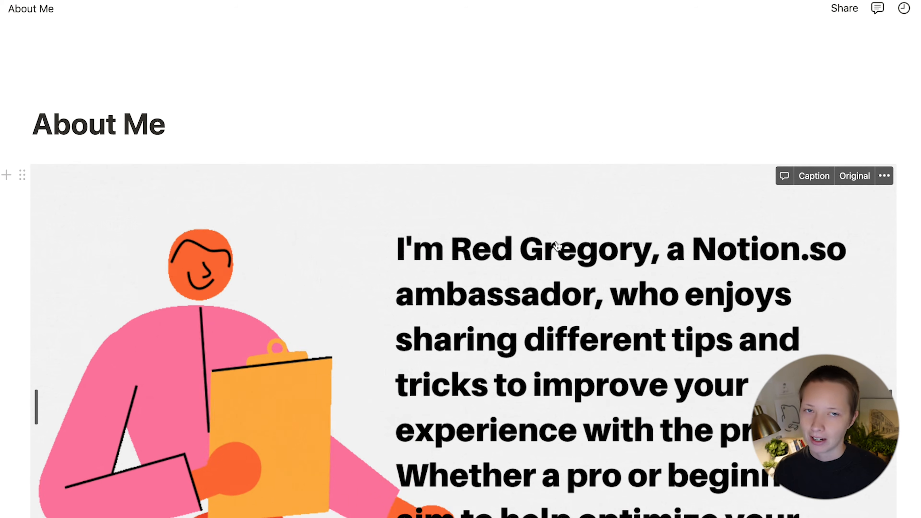
# - Scroll through redgregory.me and open the Goal Planner template post in a new tab
pyautogui.scroll(-20, 557, 245)
pyautogui.scroll(-15, 556, 241)
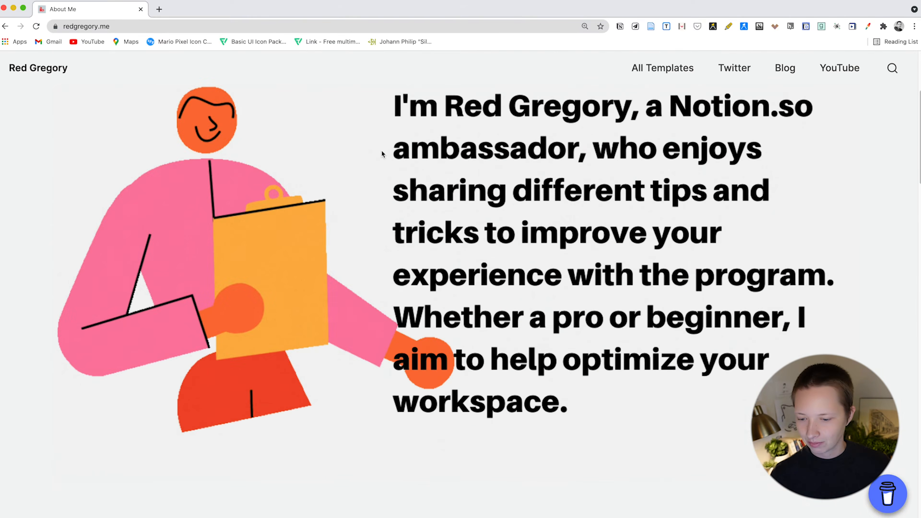
pyautogui.scroll(-10, 381, 151)
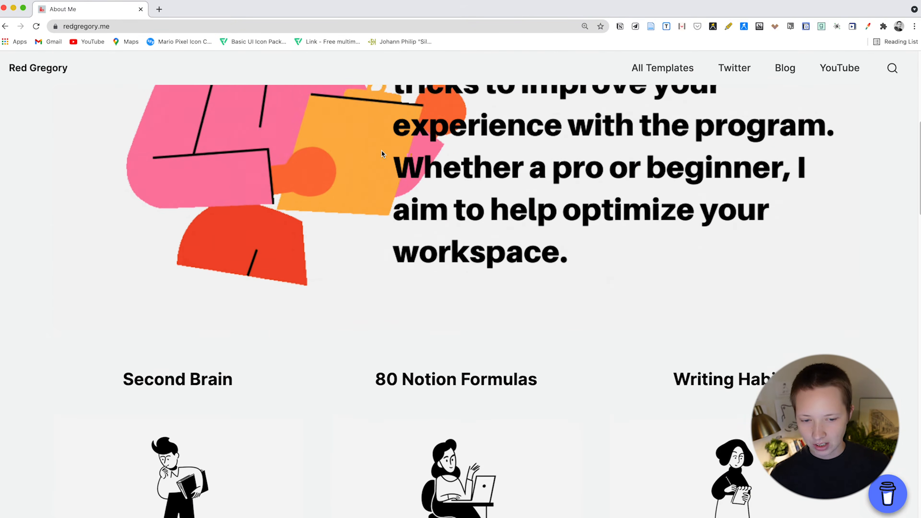
pyautogui.scroll(-12, 382, 150)
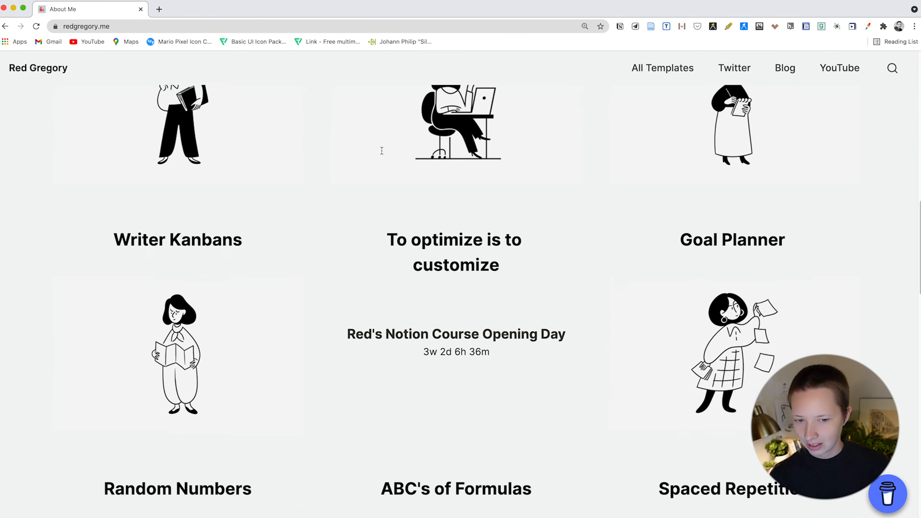
pyautogui.scroll(-17, 383, 154)
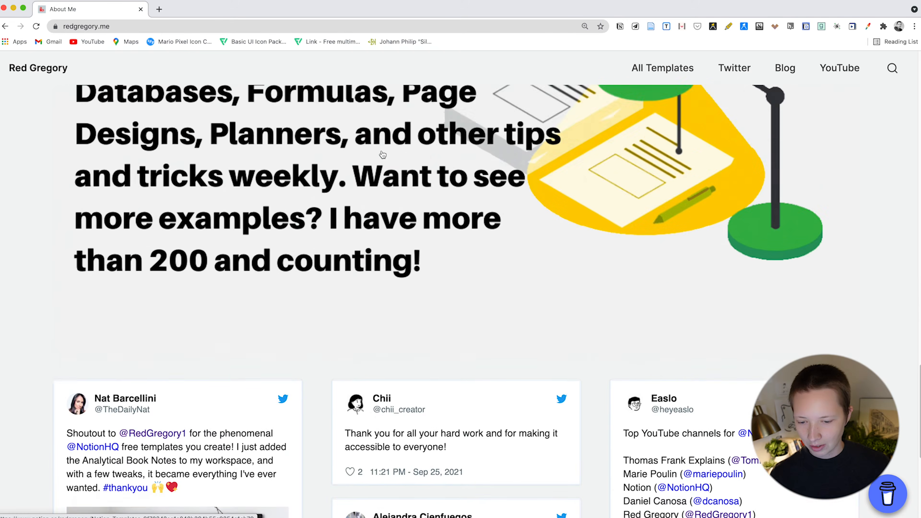
pyautogui.scroll(7, 383, 154)
pyautogui.scroll(6, 382, 152)
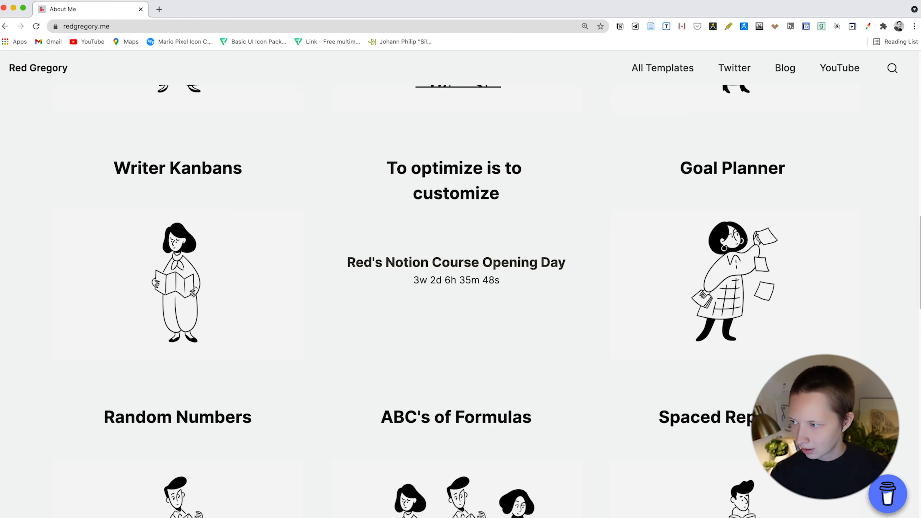
pyautogui.click(716, 268)
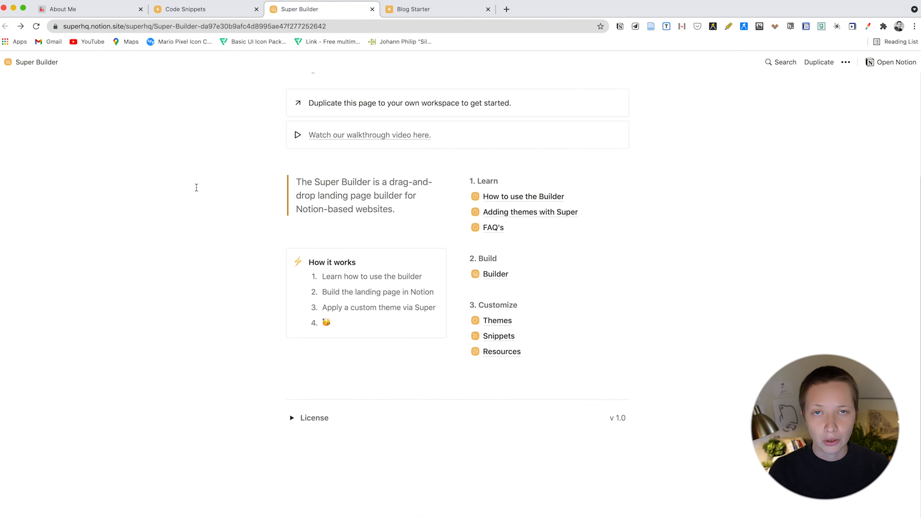
# - Duplicate the Super Builder page into your personal workspace
pyautogui.scroll(5, 196, 188)
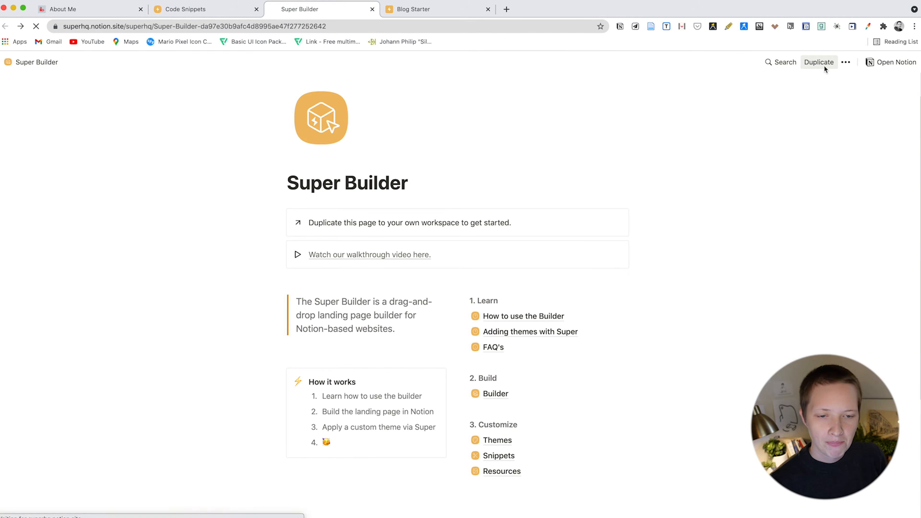
pyautogui.click(822, 62)
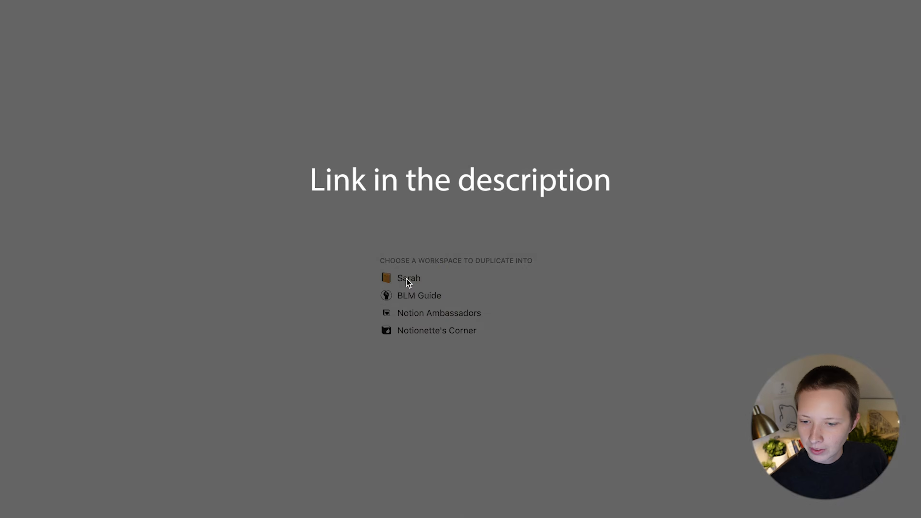
pyautogui.click(406, 279)
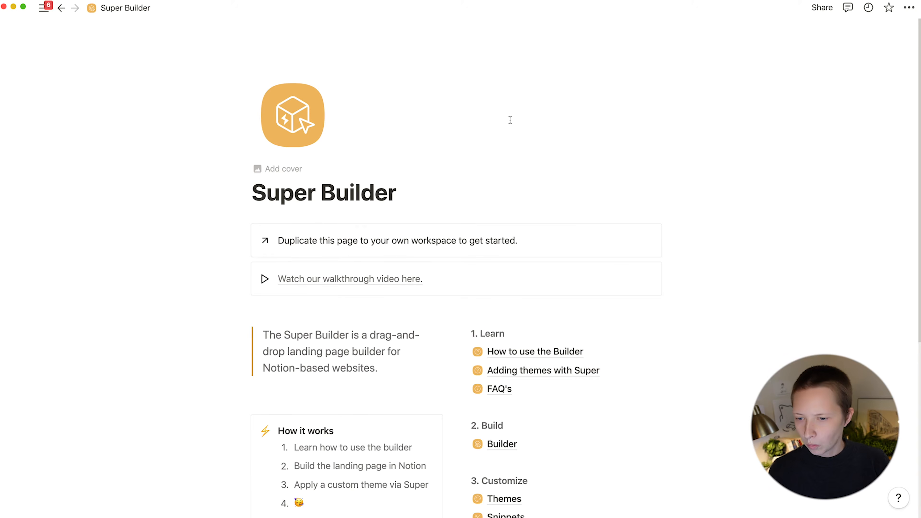
# - Open the Builder page and scroll through its features, $20.00 pricing and testimonials sections
pyautogui.scroll(-3, 510, 119)
pyautogui.scroll(-3, 509, 119)
pyautogui.scroll(-1, 522, 116)
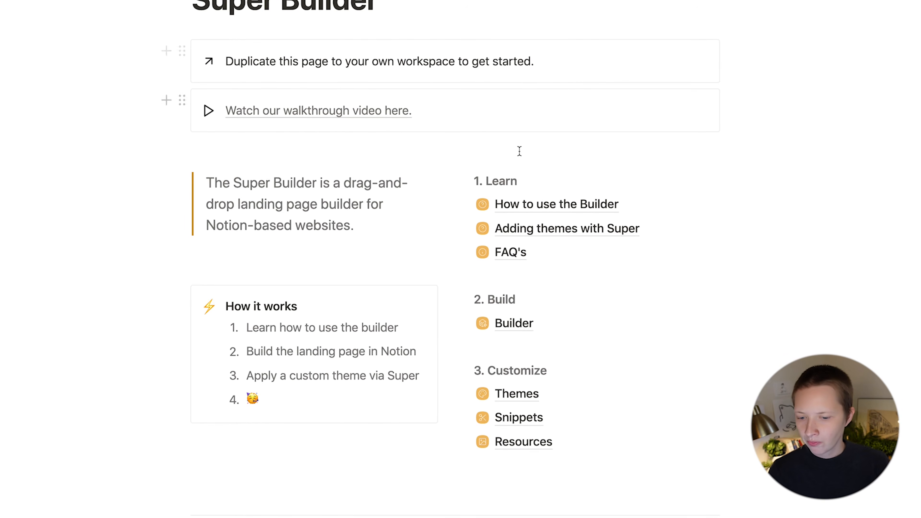
pyautogui.click(515, 323)
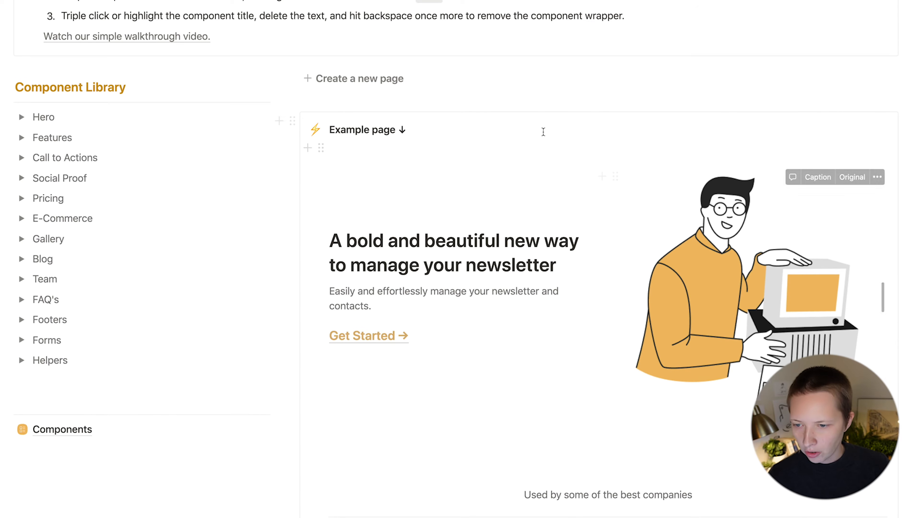
pyautogui.scroll(-9, 497, 159)
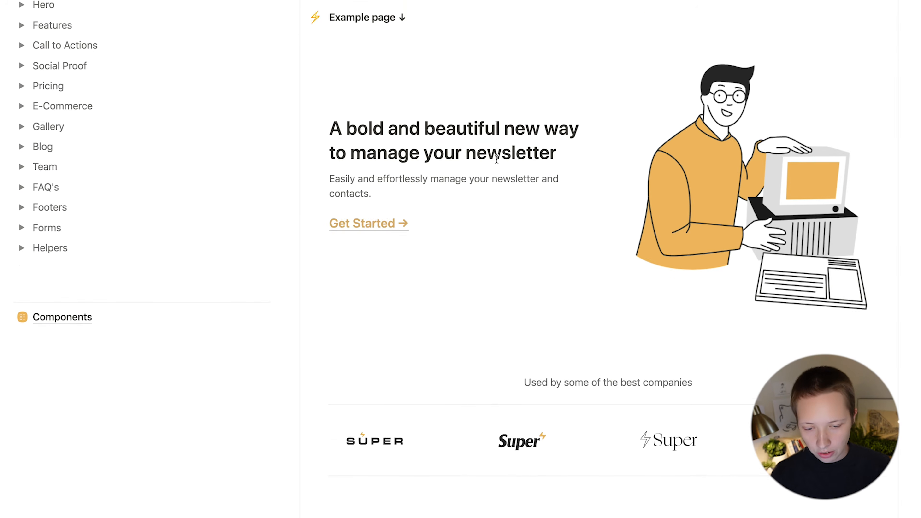
pyautogui.scroll(-17, 496, 159)
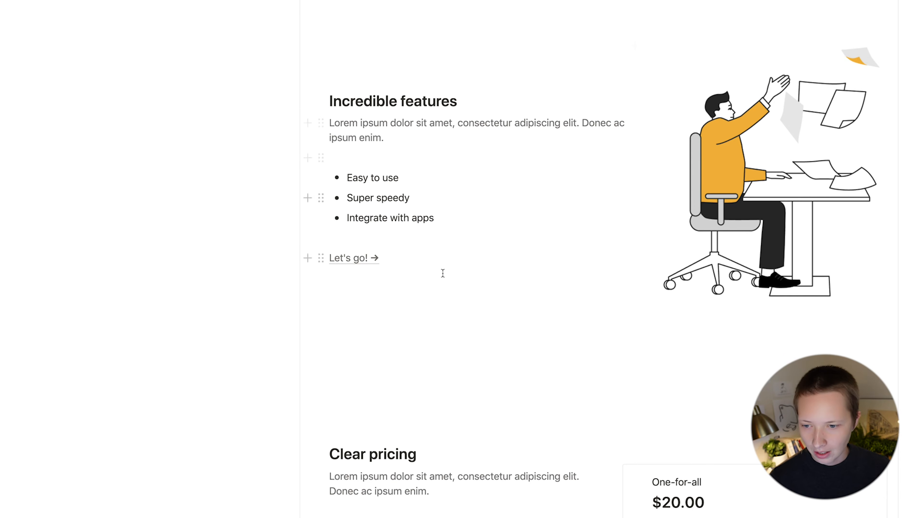
pyautogui.scroll(-9, 824, 161)
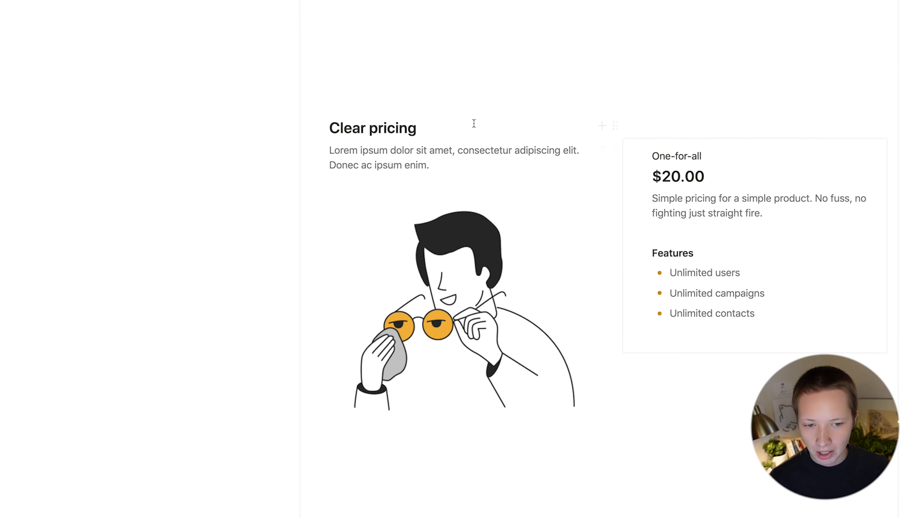
pyautogui.scroll(-20, 566, 337)
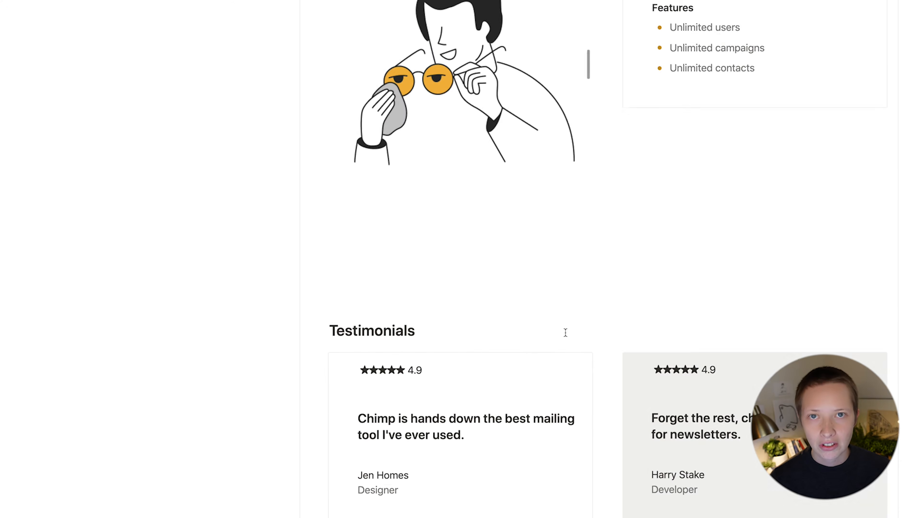
pyautogui.scroll(20, 566, 332)
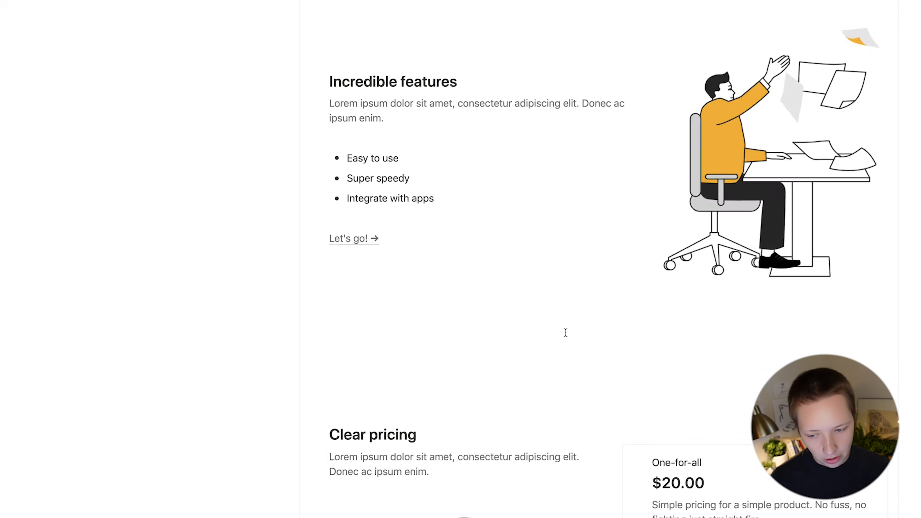
# - Replace the Example page block with a new Page callout block and add an extra empty line
pyautogui.click(292, 177)
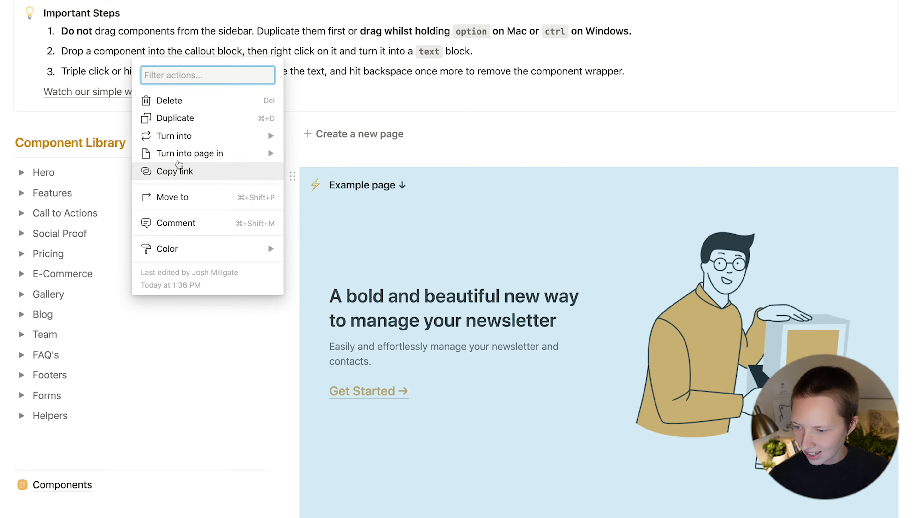
pyautogui.click(165, 100)
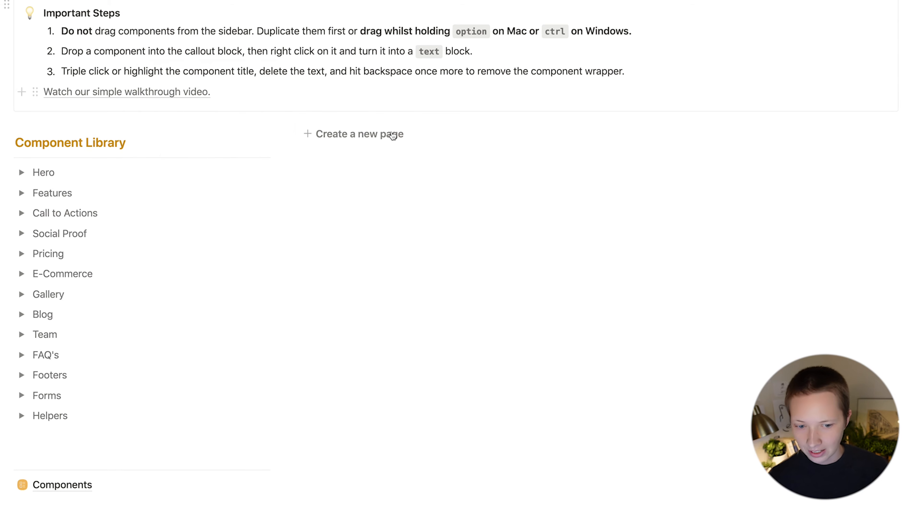
pyautogui.click(393, 142)
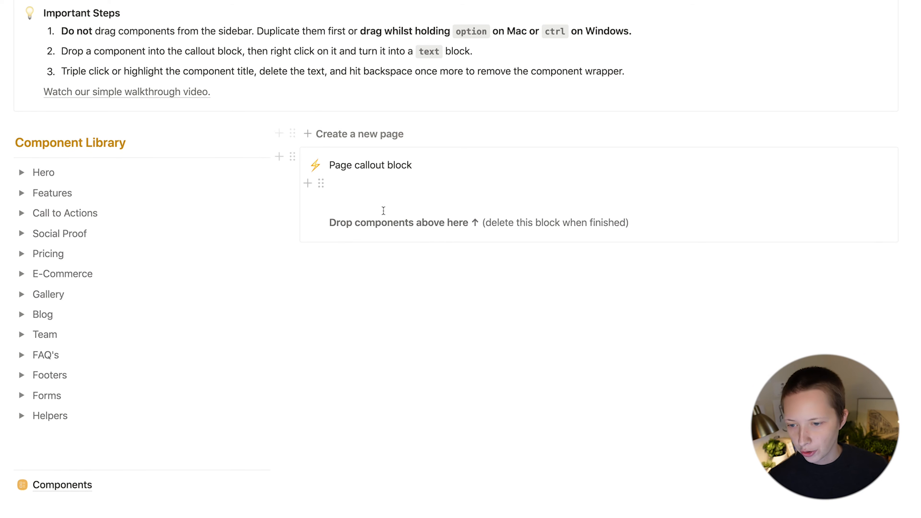
pyautogui.click(347, 195)
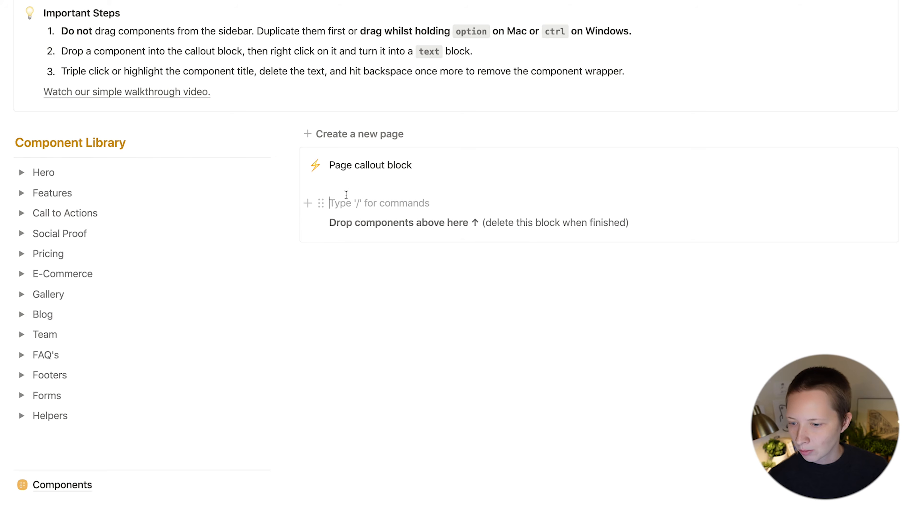
pyautogui.press('Return')
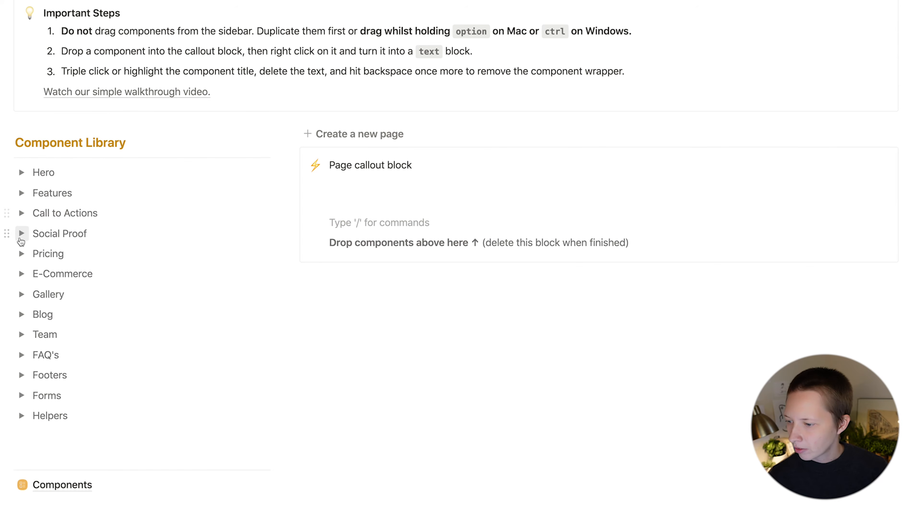
# - Duplicate the Pricing 3 Column component and drag the copy into the Page callout block
pyautogui.click(22, 254)
pyautogui.scroll(-7, 152, 290)
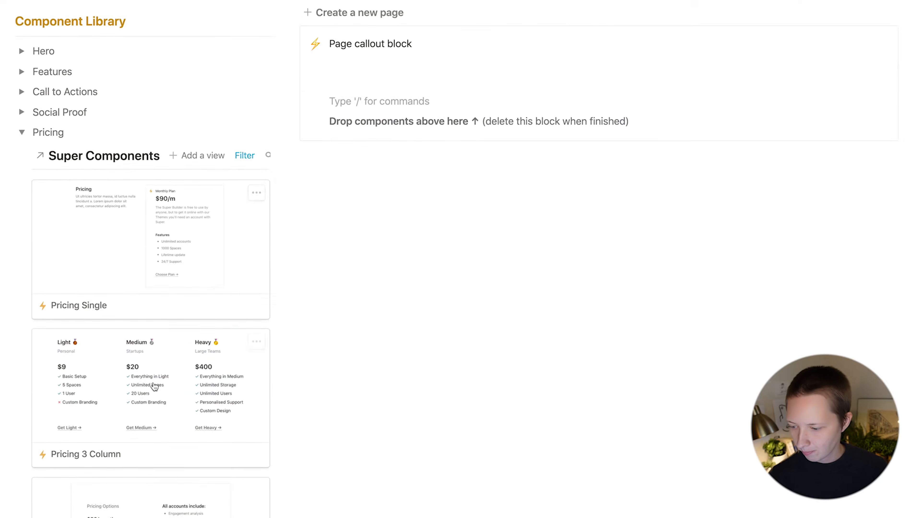
pyautogui.rightClick(254, 208)
pyautogui.click(331, 273)
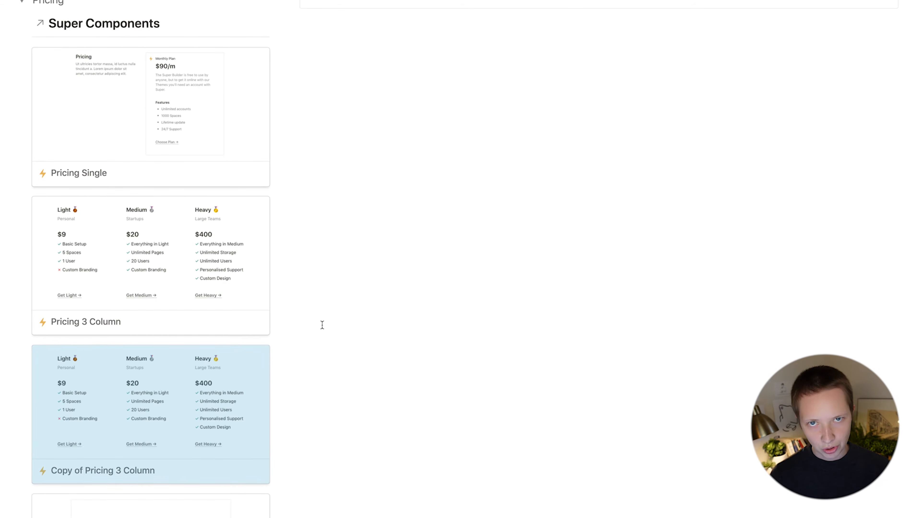
pyautogui.moveTo(136, 416); pyautogui.dragTo(537, 154)
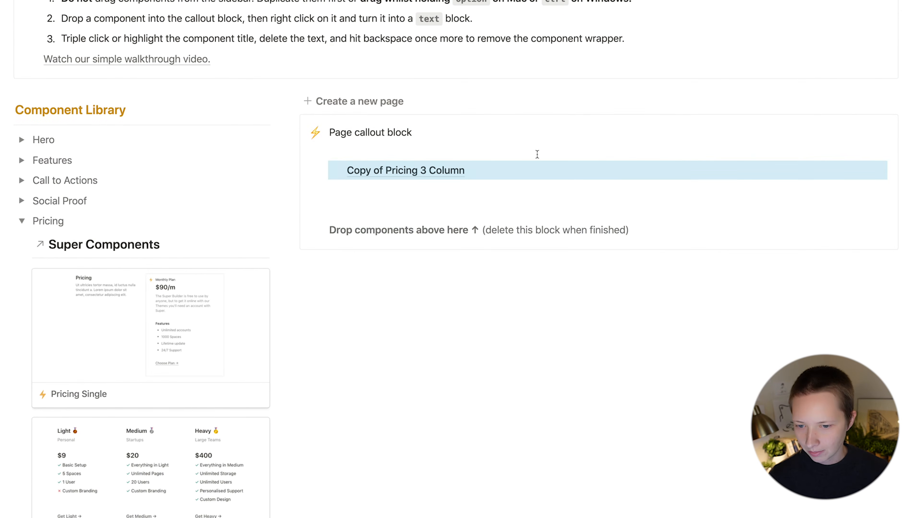
# - Duplicate the Mega footer component, drop the copy into the callout below the pricing, and select the callout's blocks
pyautogui.click(22, 221)
pyautogui.click(22, 343)
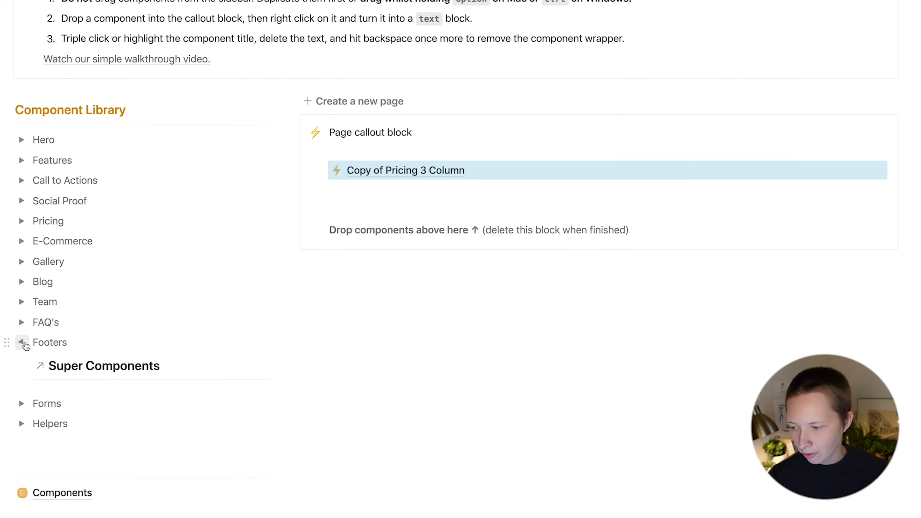
pyautogui.scroll(-15, 25, 342)
pyautogui.scroll(-3, 25, 342)
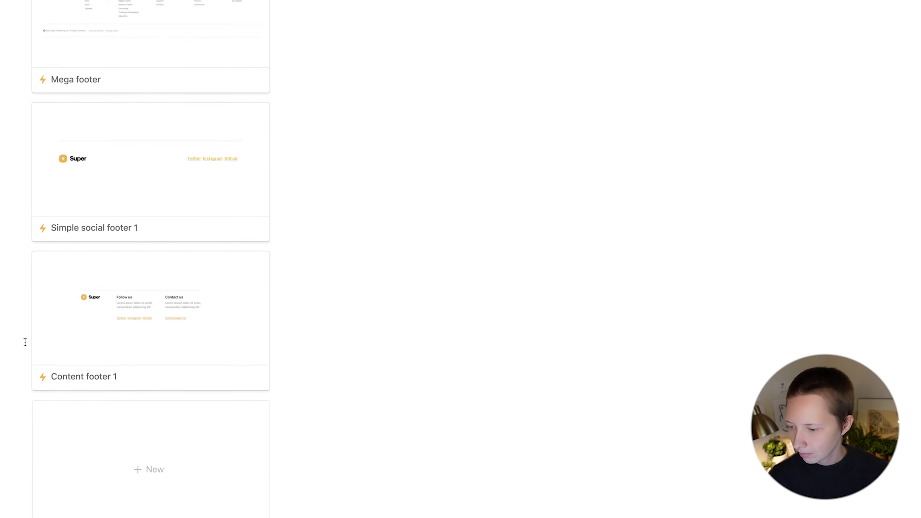
pyautogui.scroll(5, 138, 282)
pyautogui.click(256, 182)
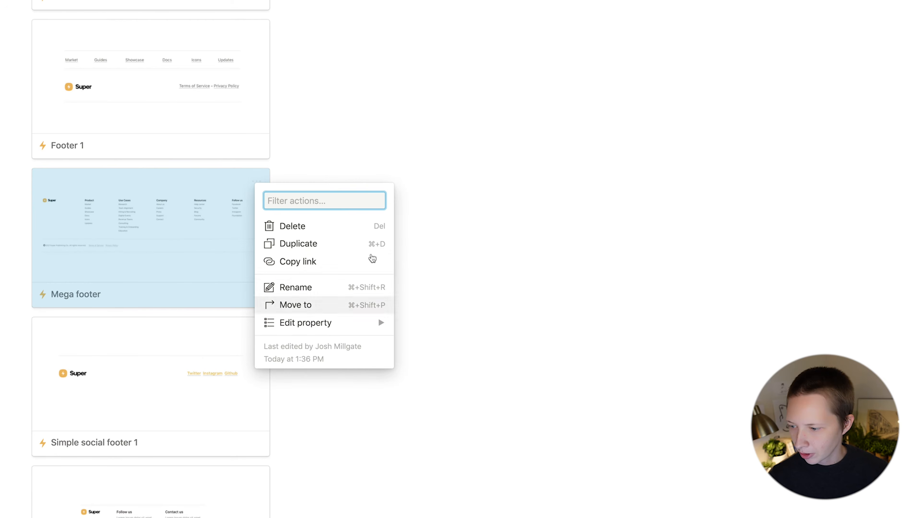
pyautogui.click(298, 244)
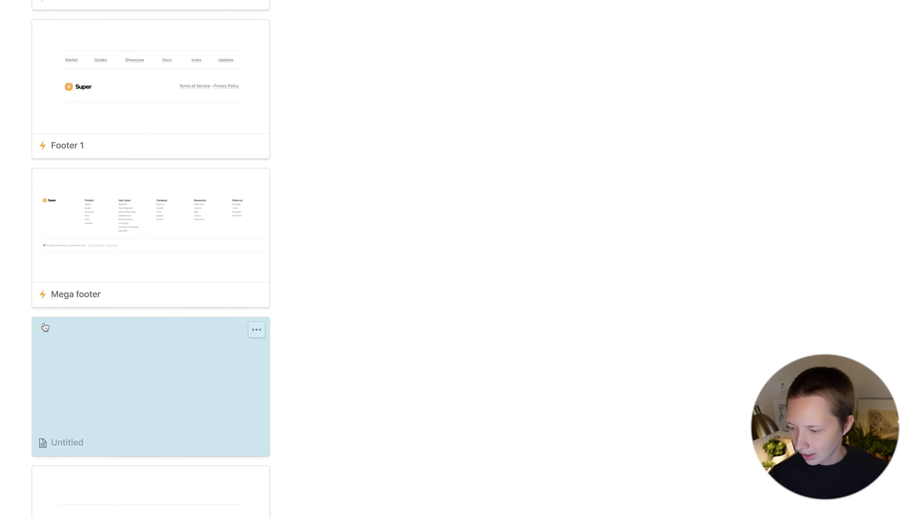
pyautogui.moveTo(47, 332); pyautogui.dragTo(607, 200)
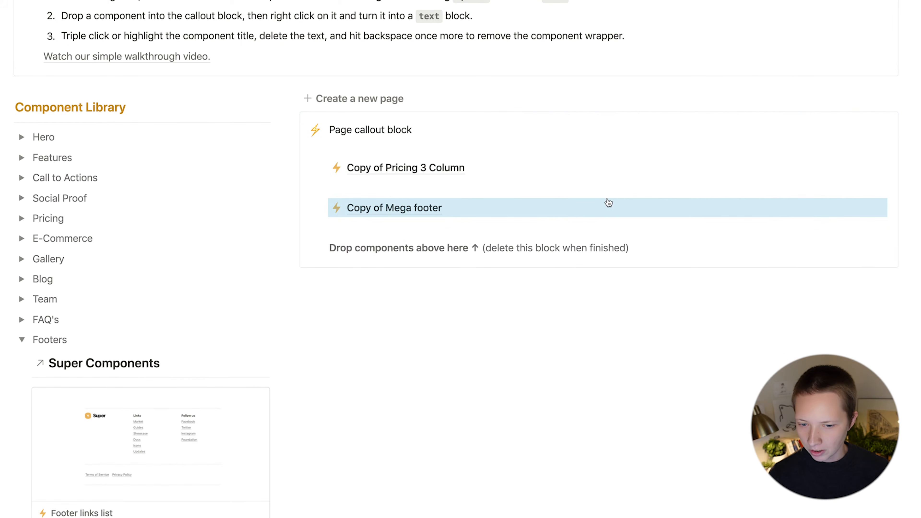
pyautogui.moveTo(503, 150); pyautogui.dragTo(428, 225)
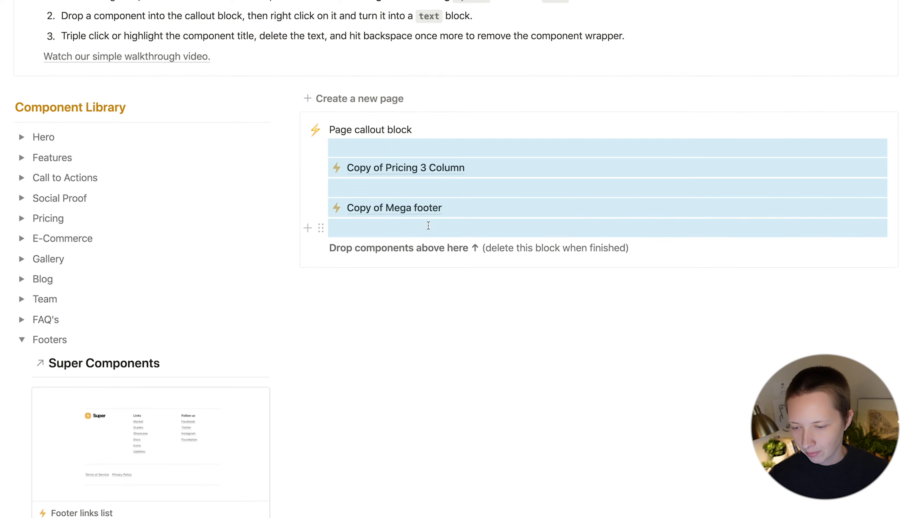
# - Turn the selected pricing and footer blocks into plain text
pyautogui.click(321, 148)
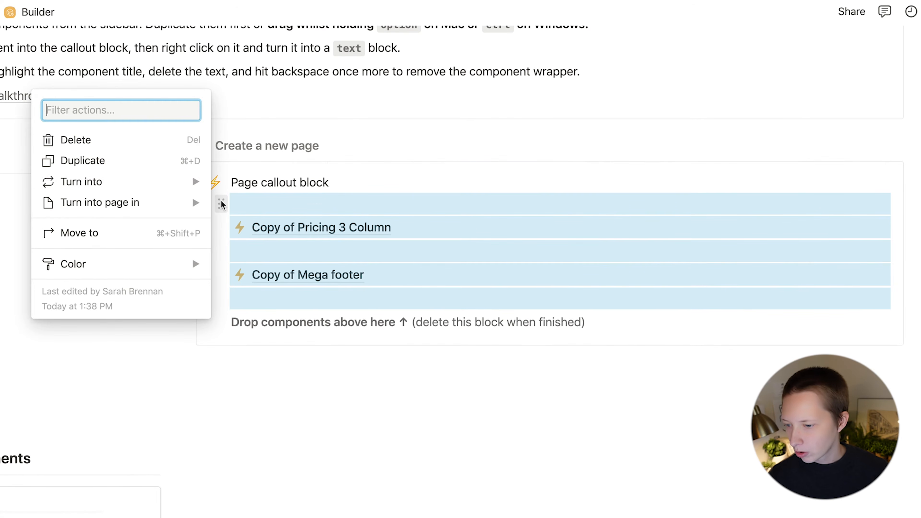
pyautogui.moveTo(111, 181)
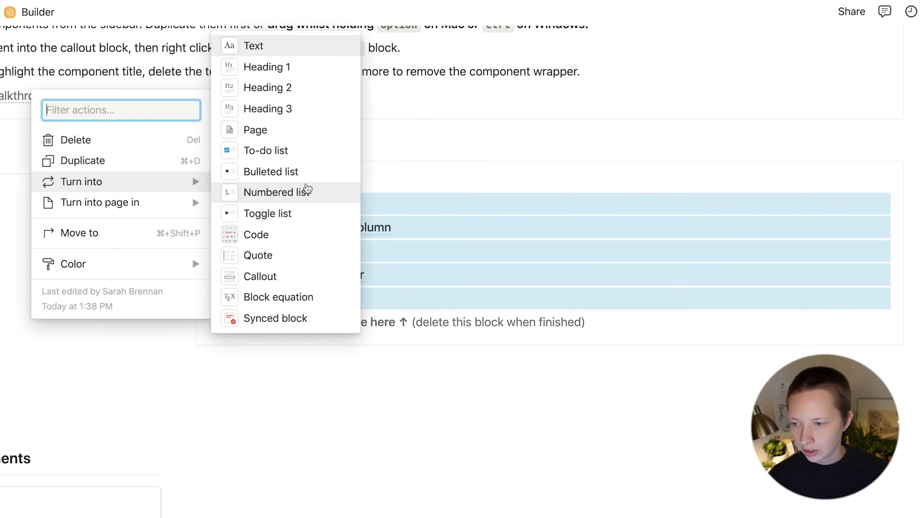
pyautogui.click(287, 50)
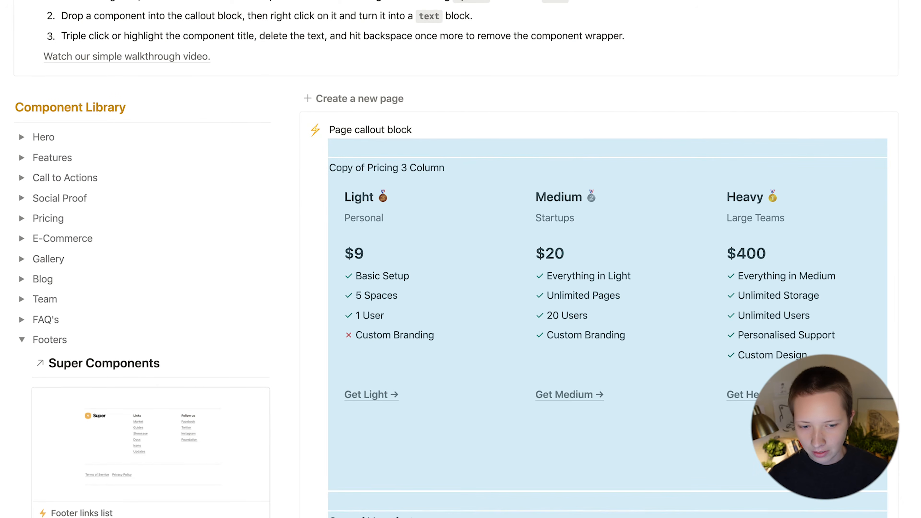
pyautogui.press('Escape')
# - Delete the pricing component's title text and remove its wrapper
pyautogui.scroll(-12, 469, 268)
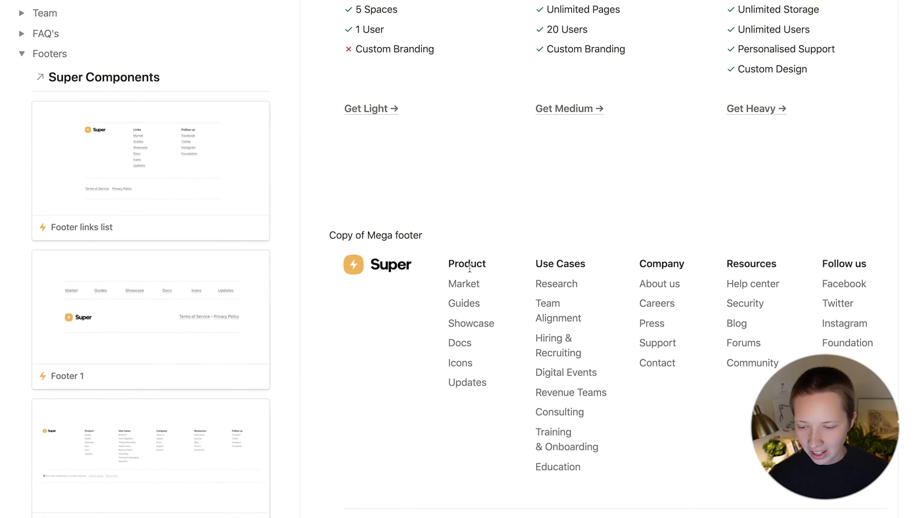
pyautogui.scroll(-3, 470, 268)
pyautogui.scroll(15, 469, 269)
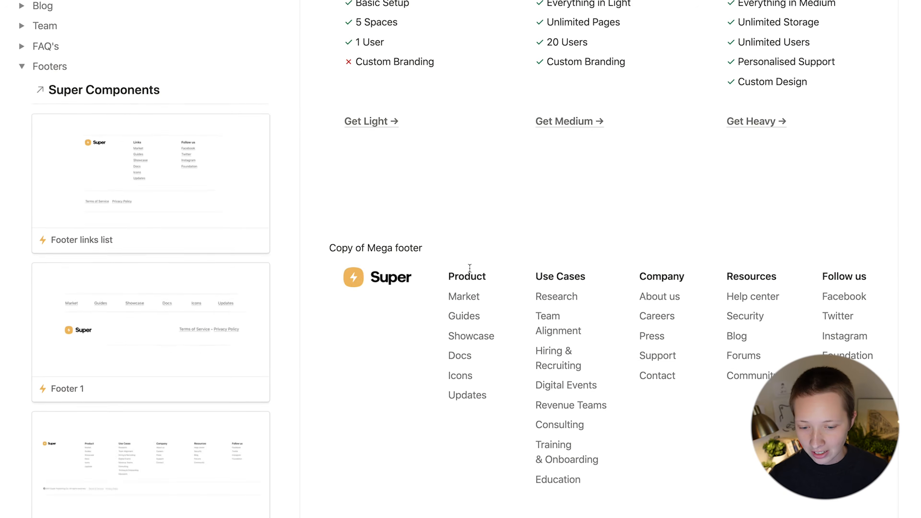
pyautogui.scroll(3, 470, 268)
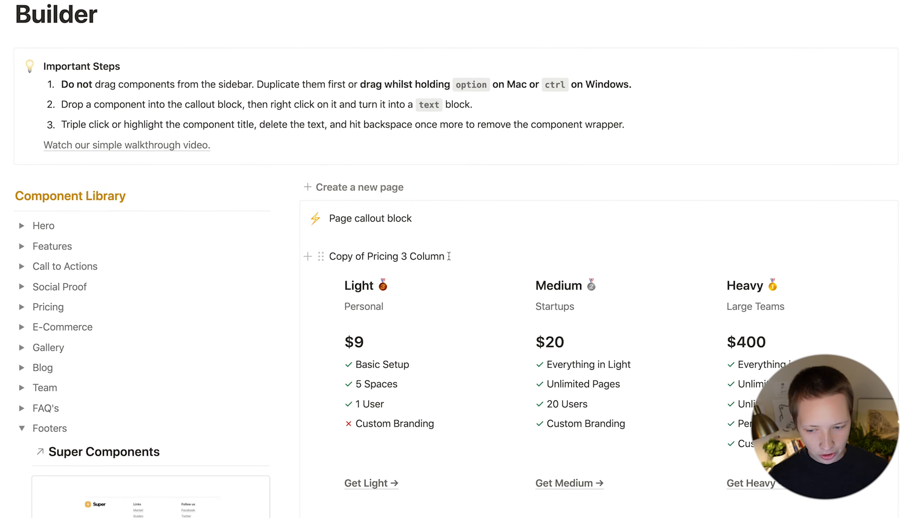
pyautogui.press('BackSpace')
pyautogui.press('BackSpace')
pyautogui.press('BackSpace')
pyautogui.press('BackSpace')
pyautogui.press('BackSpace')
pyautogui.press('BackSpace')
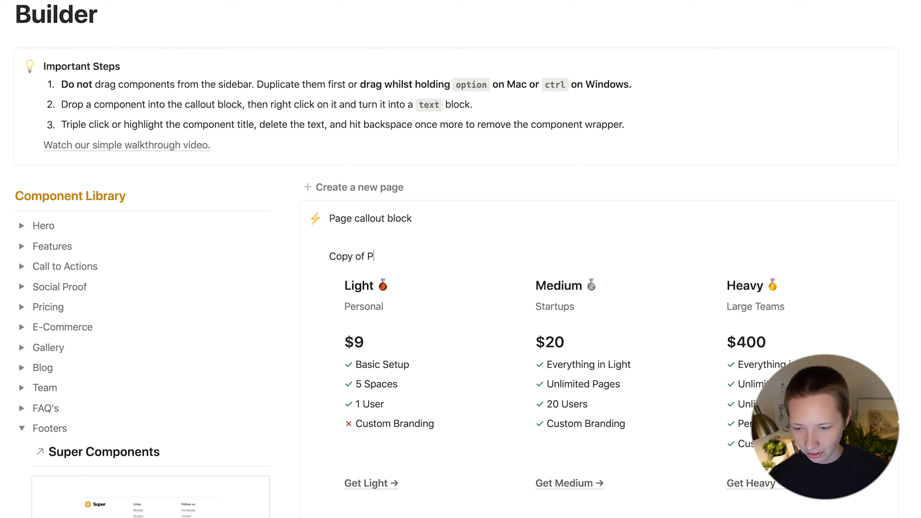
pyautogui.press('BackSpace')
pyautogui.press('BackSpace')
pyautogui.press('BackSpace')
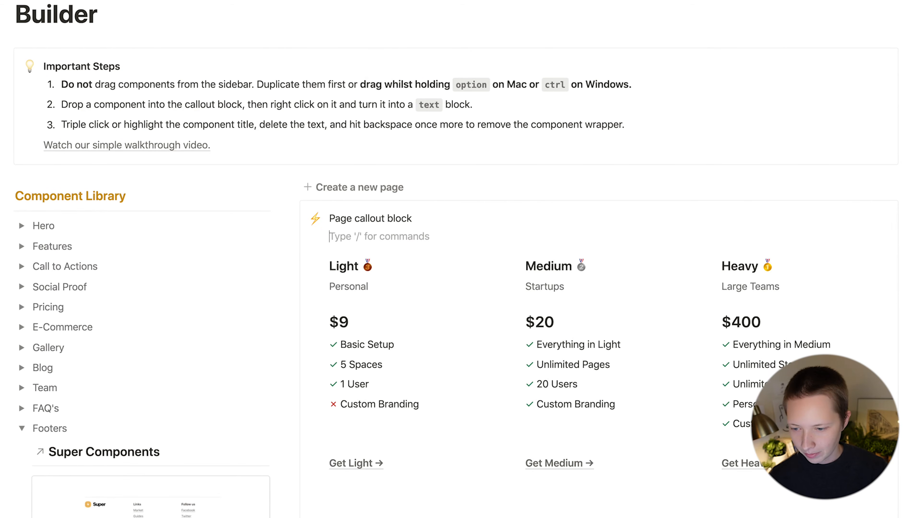
# - Turn the Page callout block into a subpage
pyautogui.scroll(-5, 504, 294)
pyautogui.scroll(2, 503, 294)
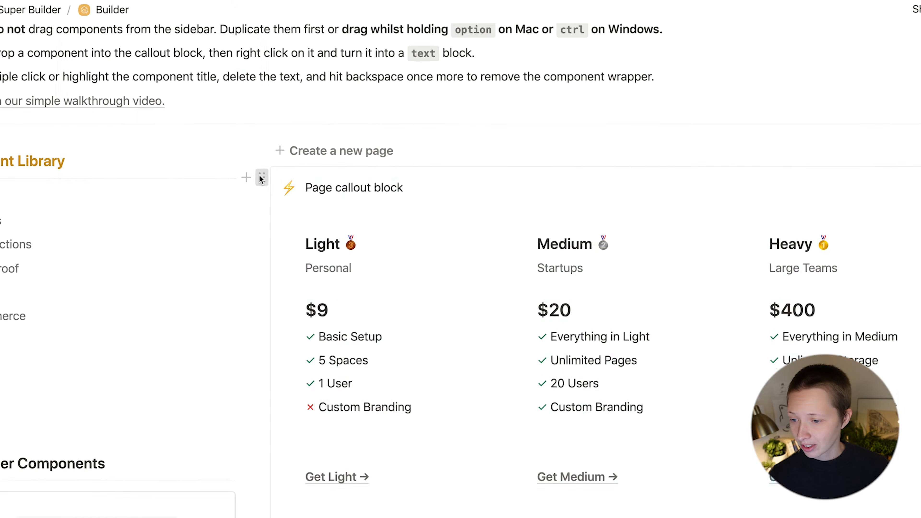
pyautogui.click(261, 177)
pyautogui.moveTo(188, 129)
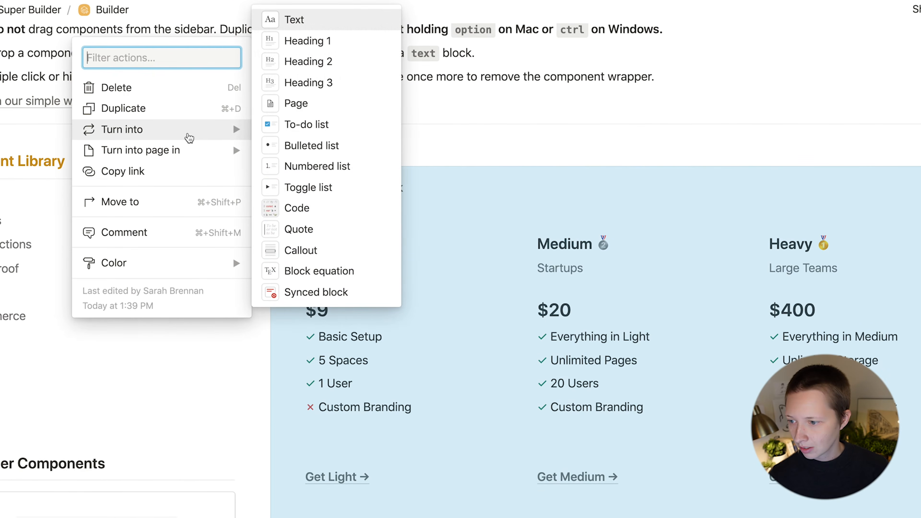
pyautogui.click(290, 104)
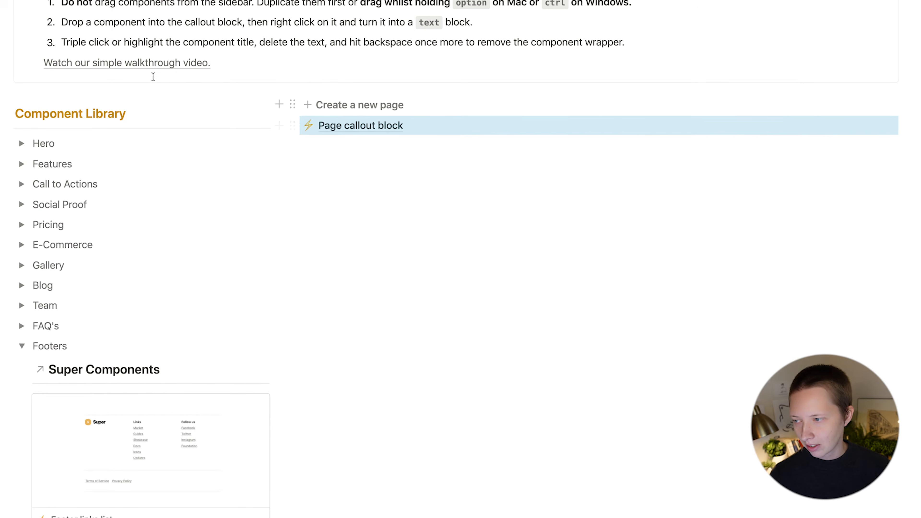
# - Drag Page callout block into the Workspace section of the sidebar and switch on Full width
pyautogui.click(87, 18)
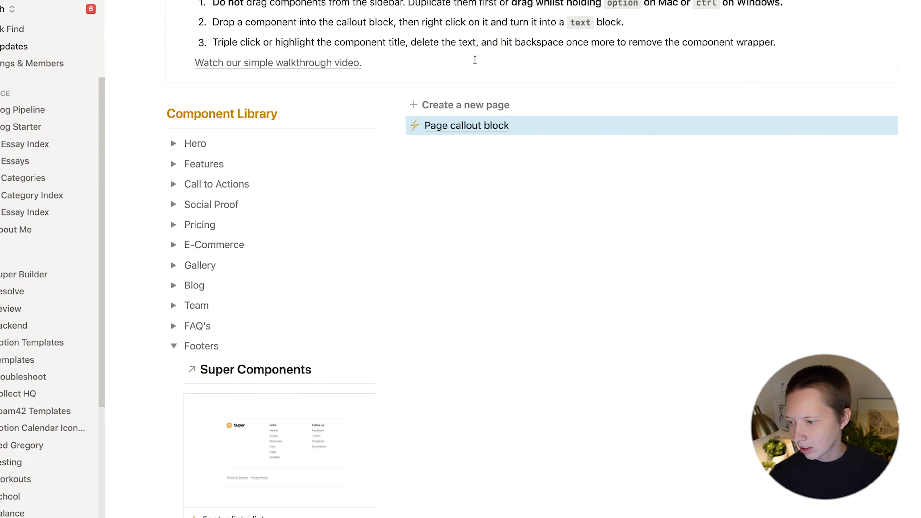
pyautogui.moveTo(539, 125); pyautogui.dragTo(58, 97)
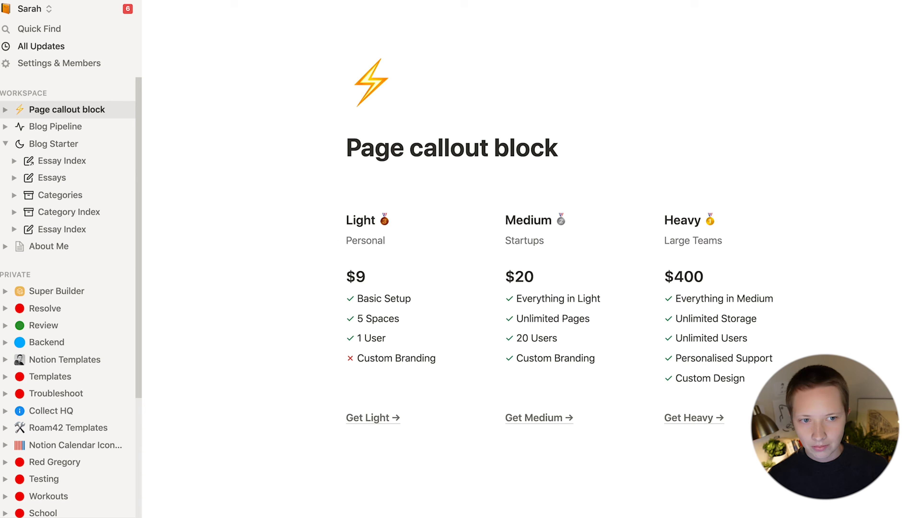
pyautogui.click(908, 11)
pyautogui.click(896, 138)
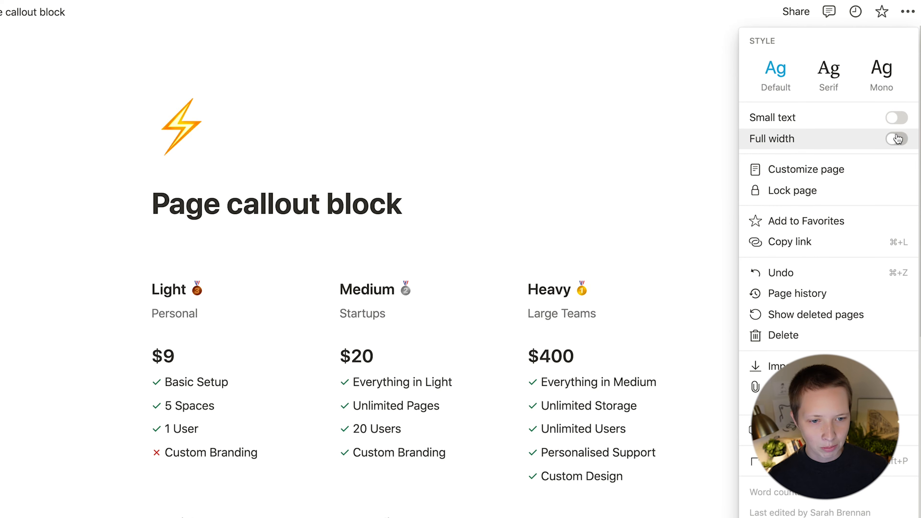
pyautogui.click(93, 78)
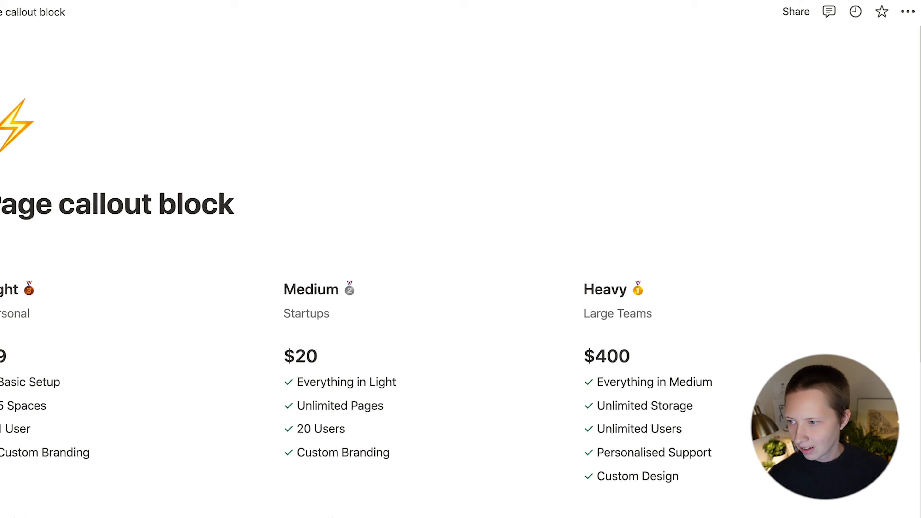
pyautogui.scroll(-8, 386, 225)
pyautogui.scroll(8, 386, 225)
pyautogui.scroll(-2, 386, 225)
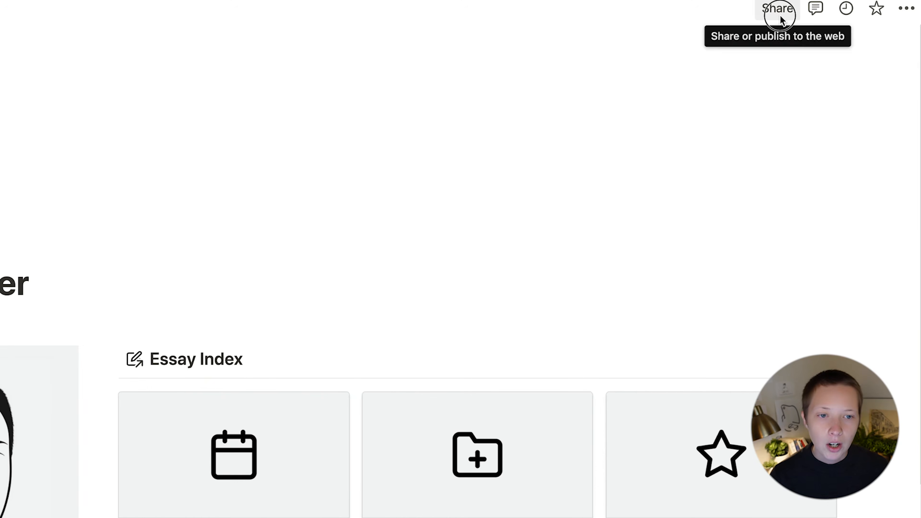
# - Turn on Share to web for Blog Starter and switch off Allow duplicate as template
pyautogui.click(778, 11)
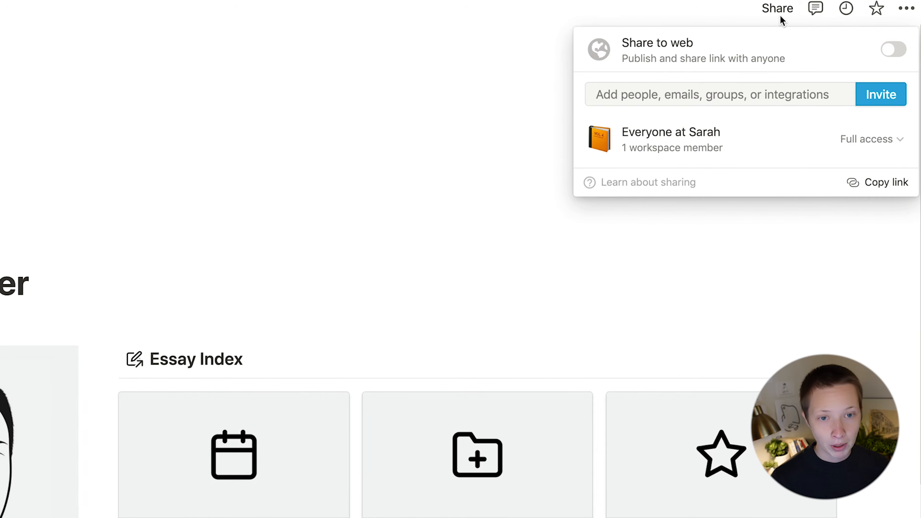
pyautogui.click(892, 55)
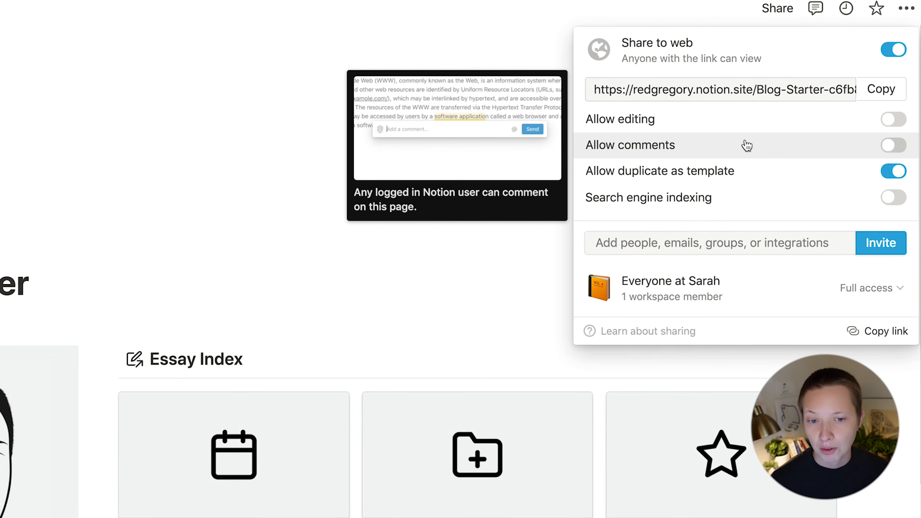
pyautogui.click(892, 173)
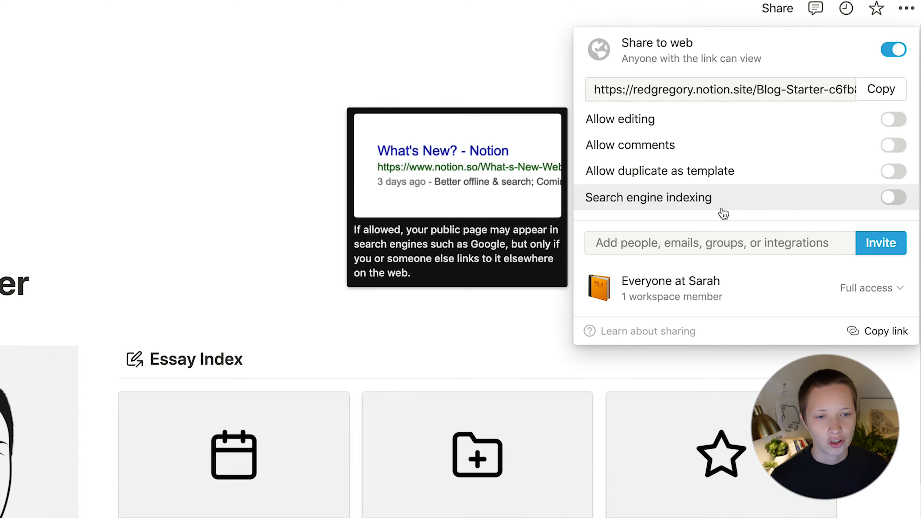
# - Open the first essay as a full page and check its sharing settings
pyautogui.click(165, 451)
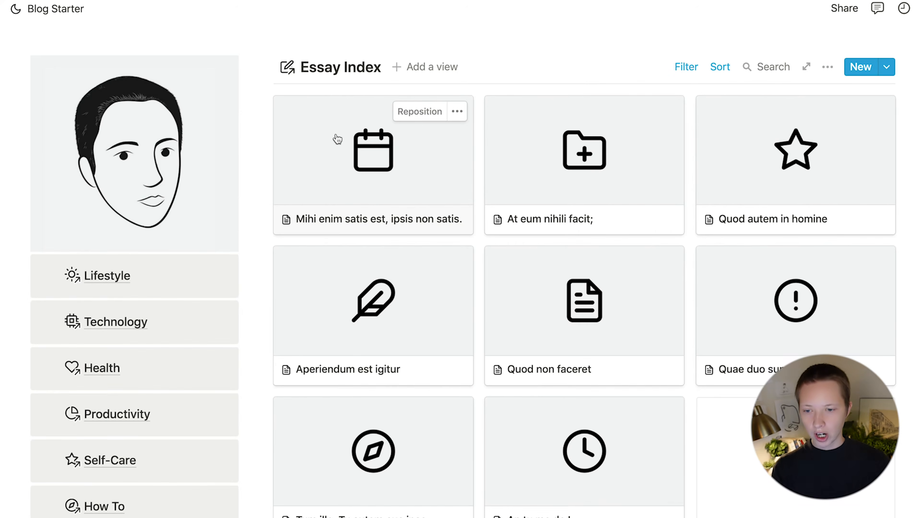
pyautogui.click(192, 449)
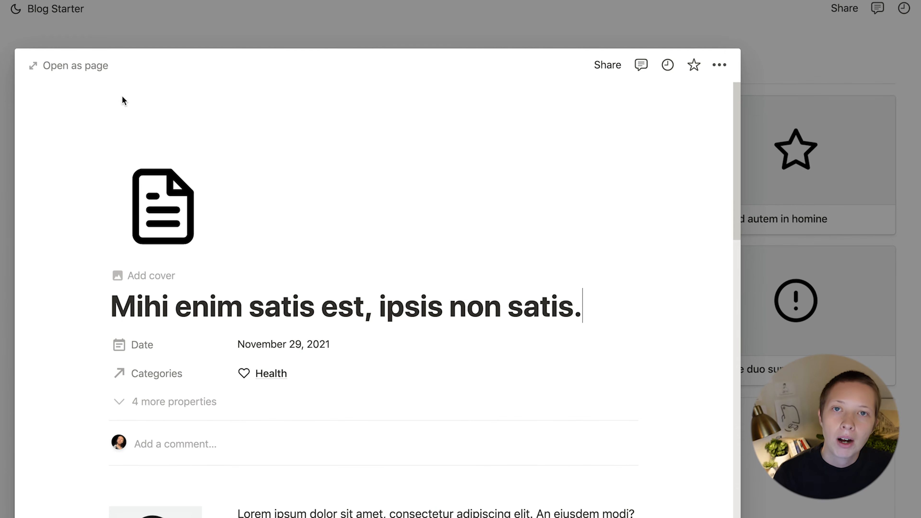
pyautogui.click(74, 66)
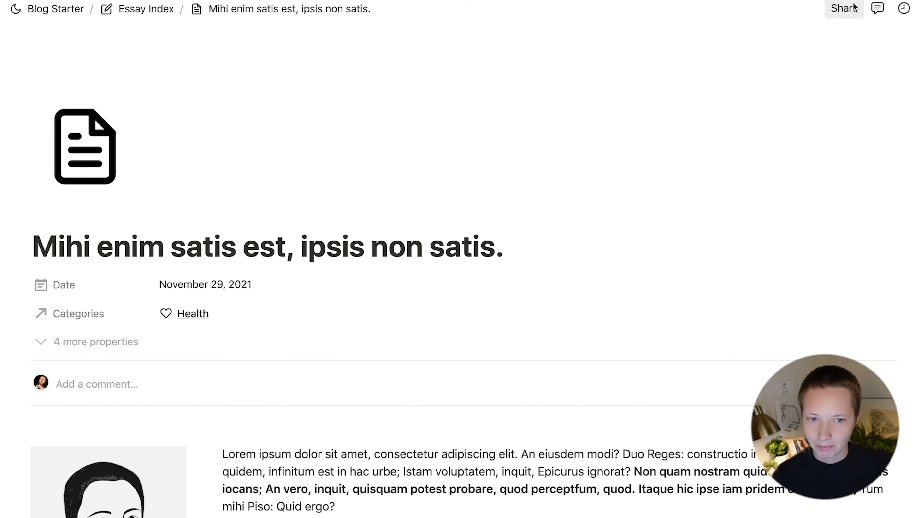
pyautogui.click(854, 7)
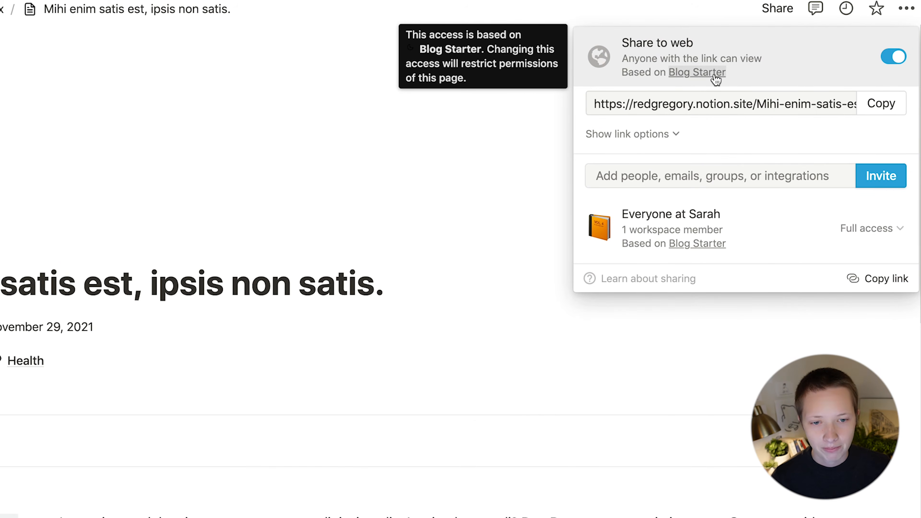
pyautogui.click(307, 125)
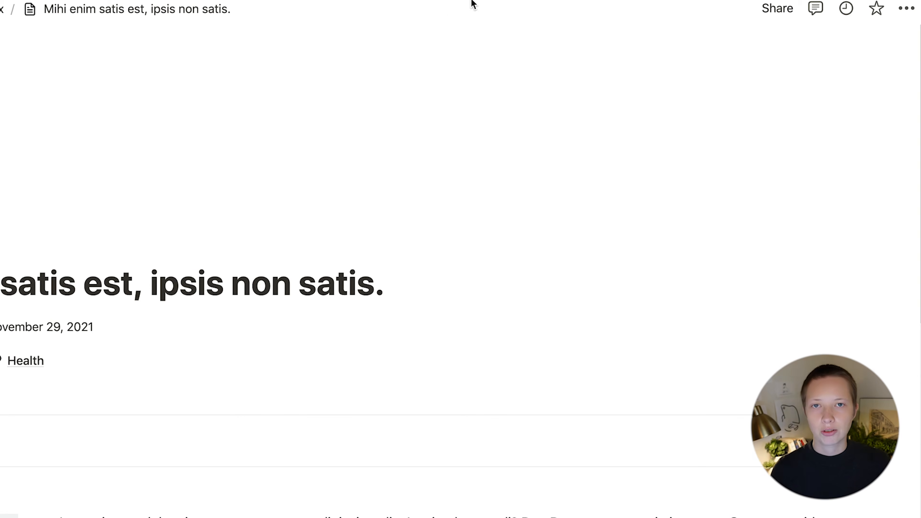
# - Switch off the essay's web publishing, restore its inherited access, then open Blog Starter's sharing
pyautogui.click(779, 9)
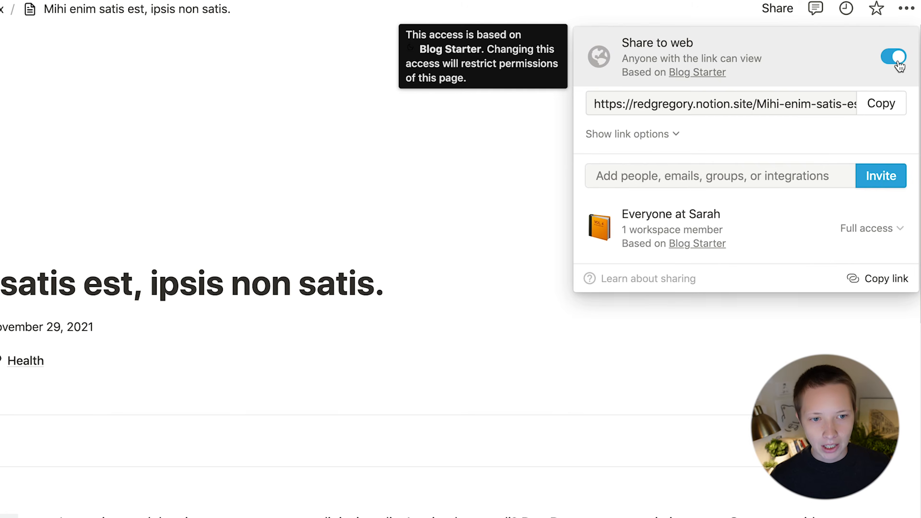
pyautogui.click(895, 56)
pyautogui.click(325, 365)
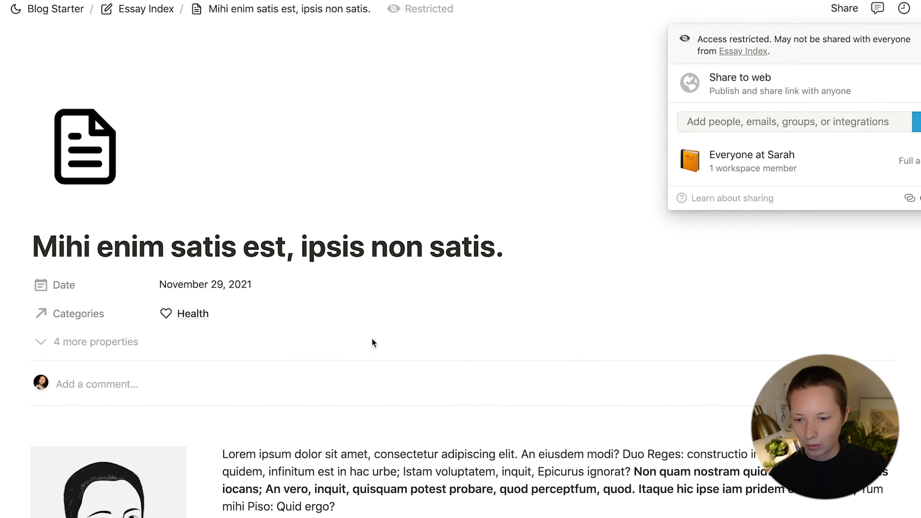
pyautogui.click(374, 342)
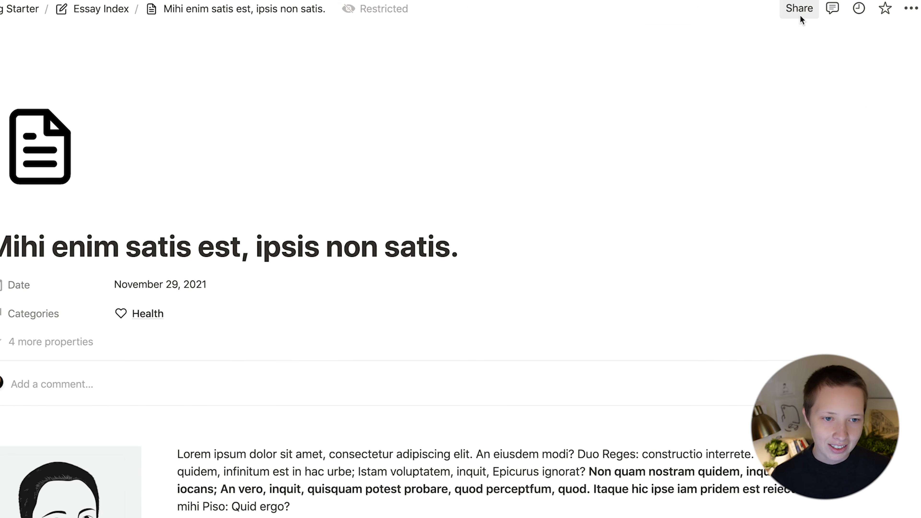
pyautogui.click(800, 11)
pyautogui.click(886, 46)
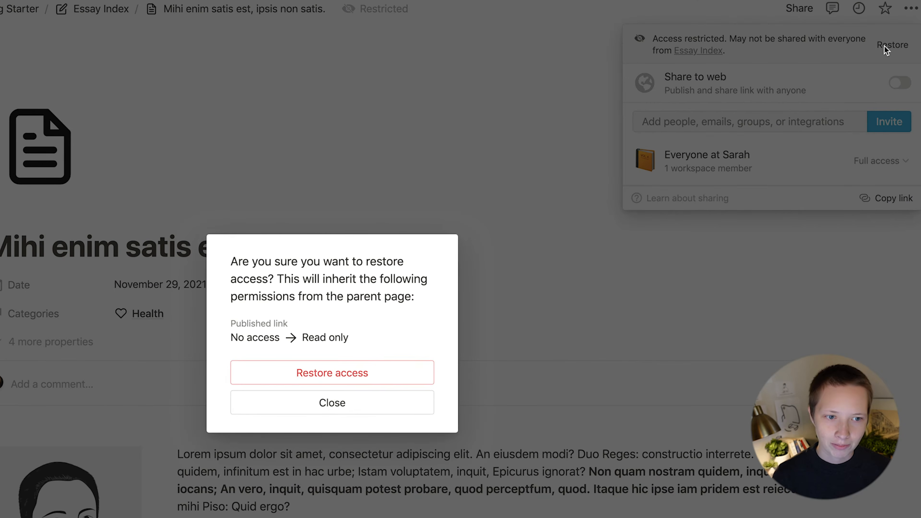
pyautogui.click(285, 372)
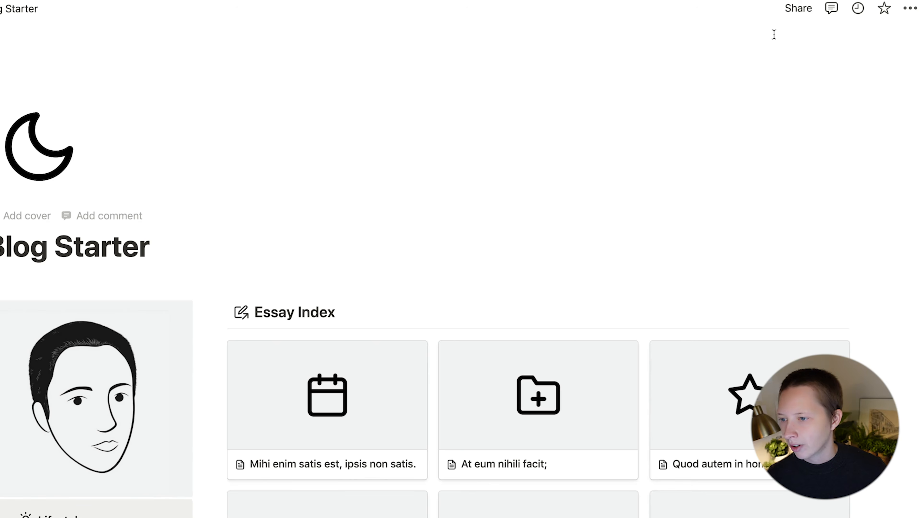
pyautogui.click(795, 7)
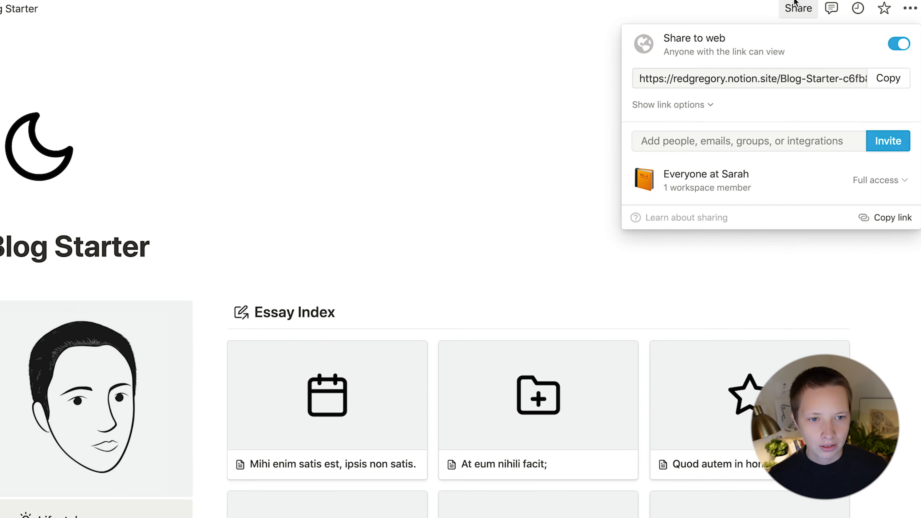
# - Copy the Blog Starter web link and create a Super site named 'Blog Starter' from it
pyautogui.click(878, 85)
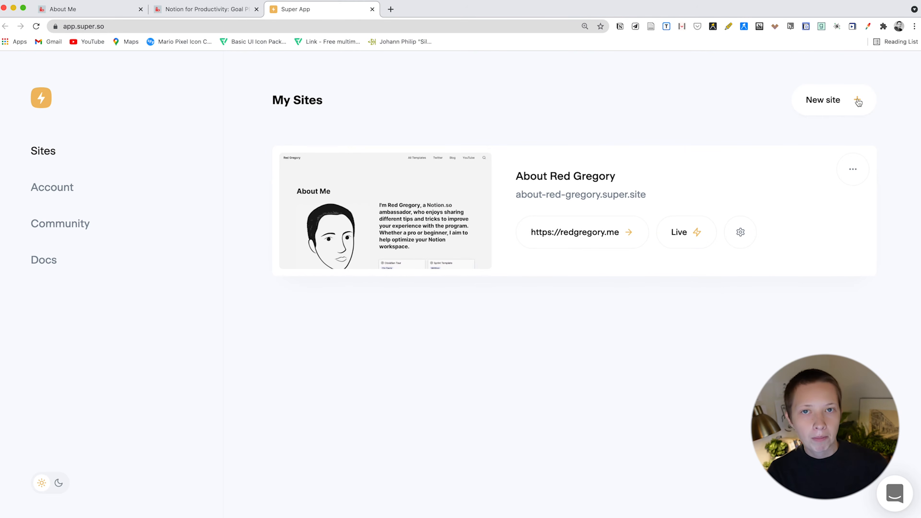
pyautogui.click(844, 101)
pyautogui.write('Blog ')
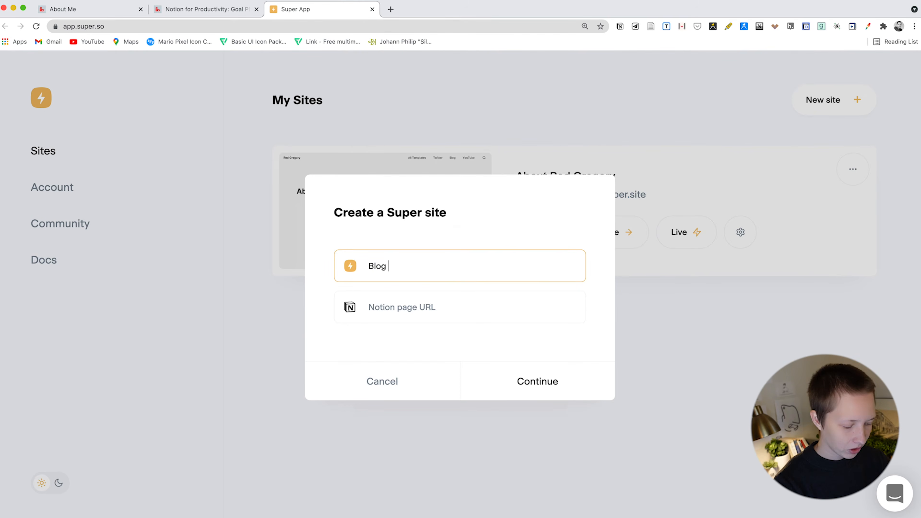
pyautogui.write('Starter')
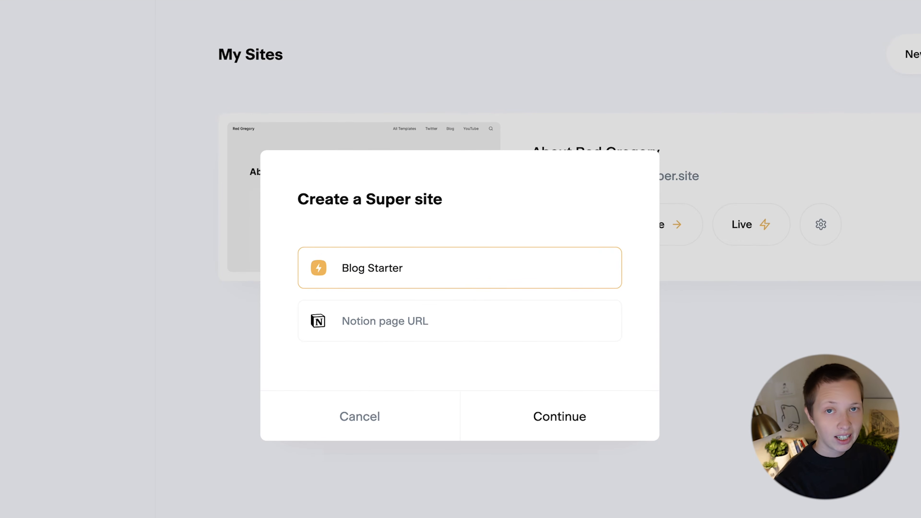
pyautogui.click(391, 325)
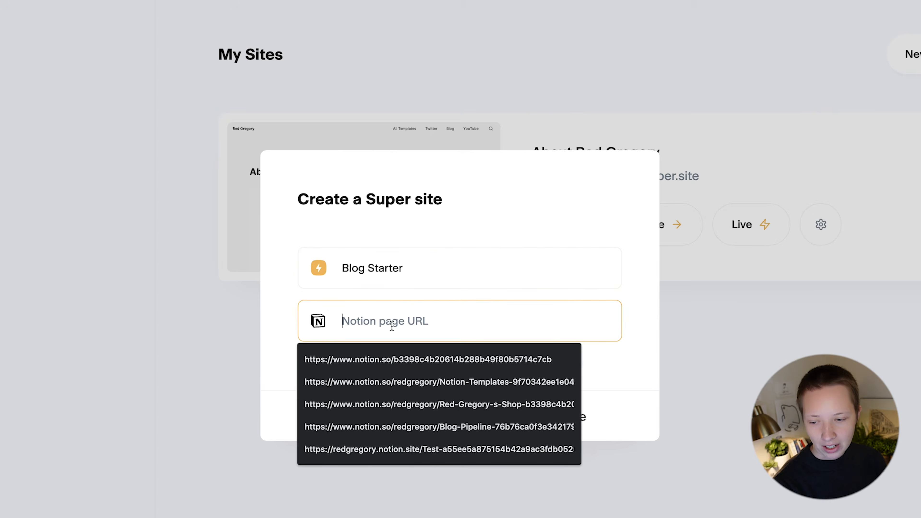
pyautogui.hotkey('ctrl', 'v')
pyautogui.click(576, 424)
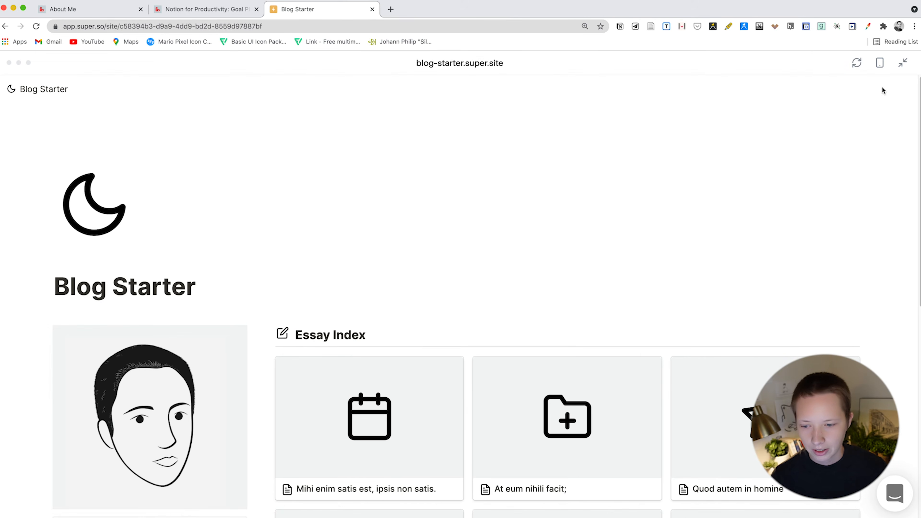
pyautogui.scroll(-10, 652, 206)
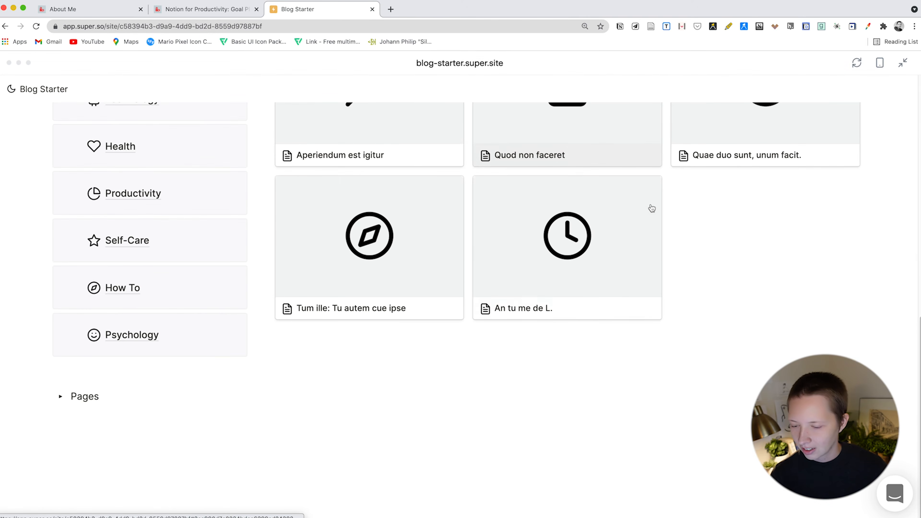
# - Scroll through the Blog Starter site preview with its essay gallery and category list
pyautogui.scroll(3, 651, 208)
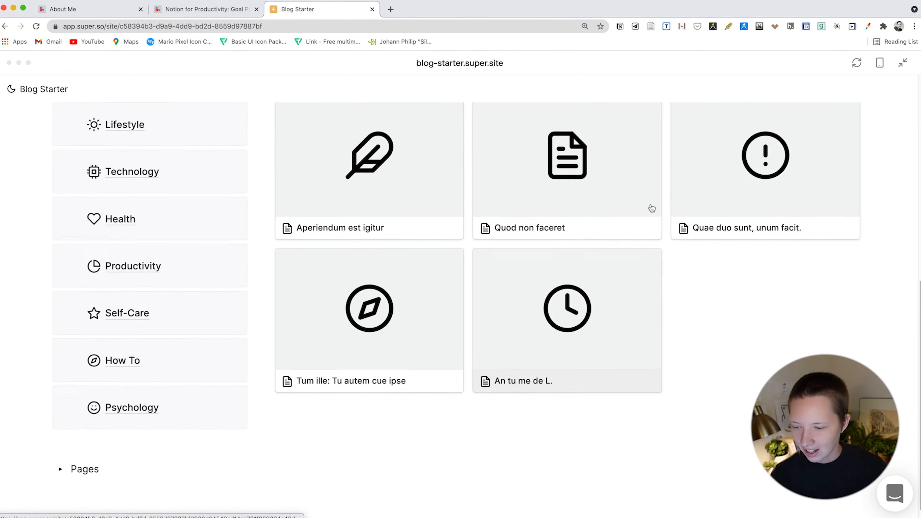
pyautogui.scroll(-1, 472, 214)
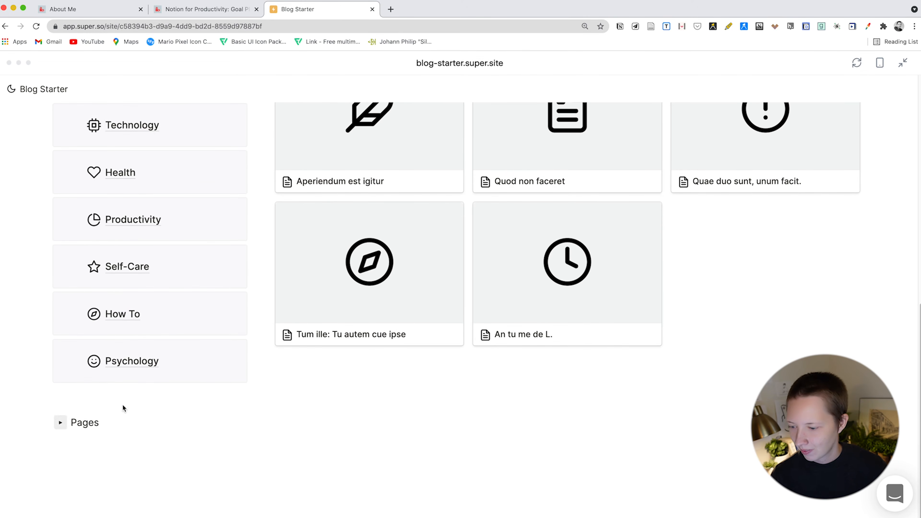
pyautogui.scroll(10, 302, 339)
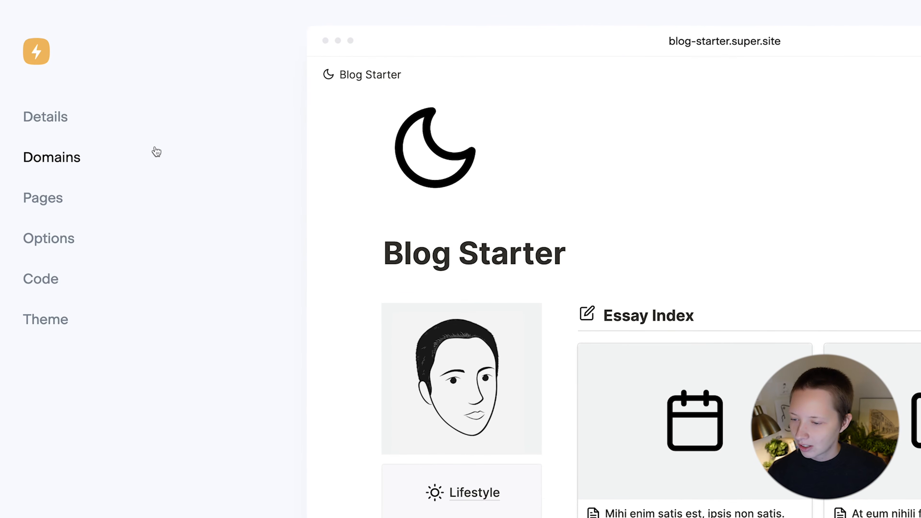
# - Check the Pages list and the /home page's SEO settings, then go to Theme settings
pyautogui.click(49, 209)
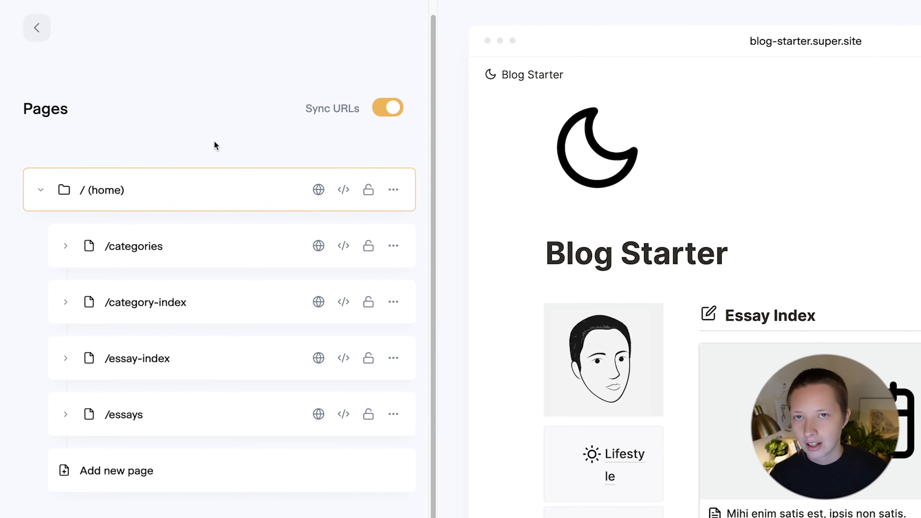
pyautogui.scroll(2, 557, 168)
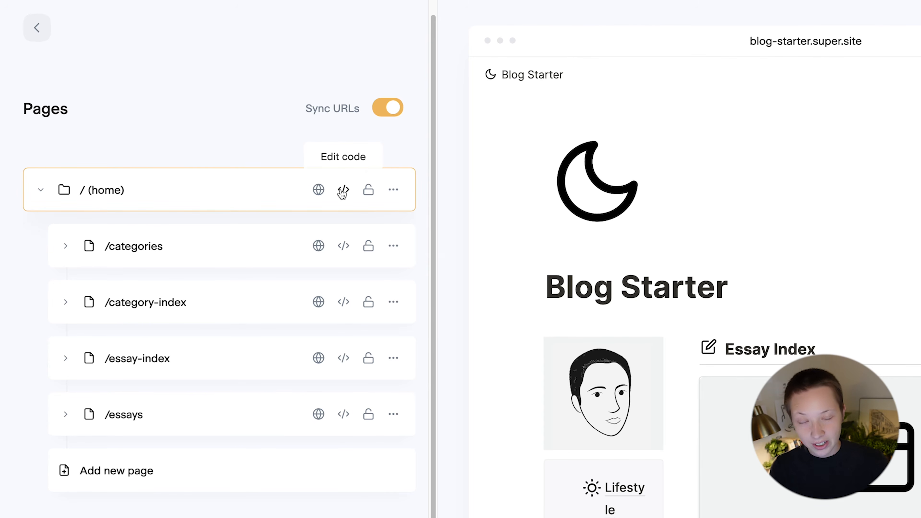
pyautogui.click(319, 190)
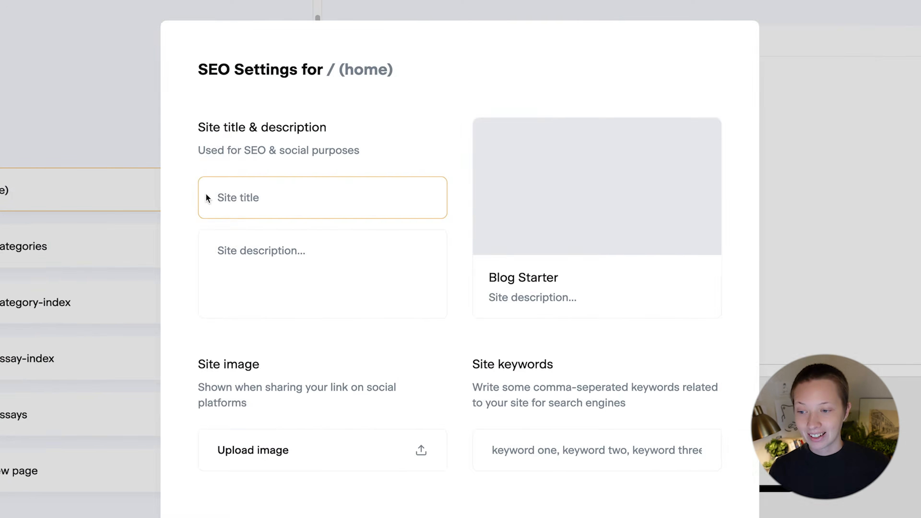
pyautogui.press('Escape')
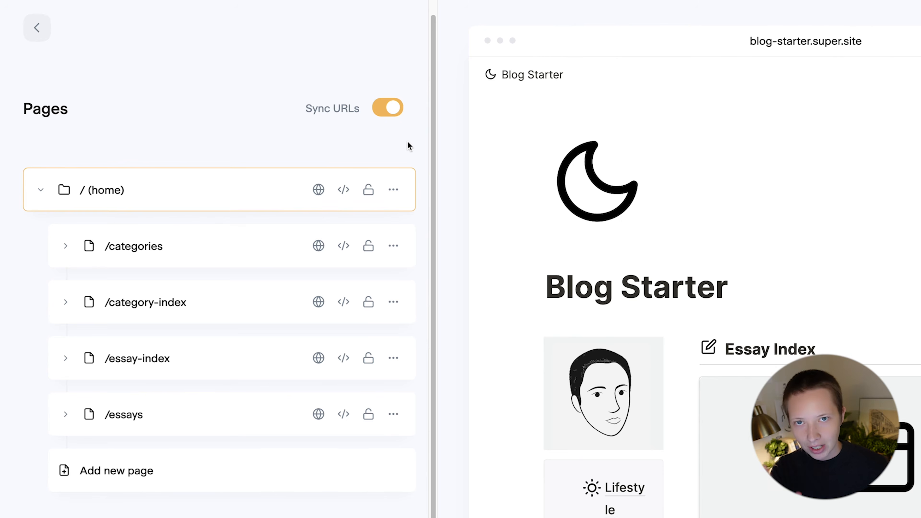
pyautogui.moveTo(389, 104)
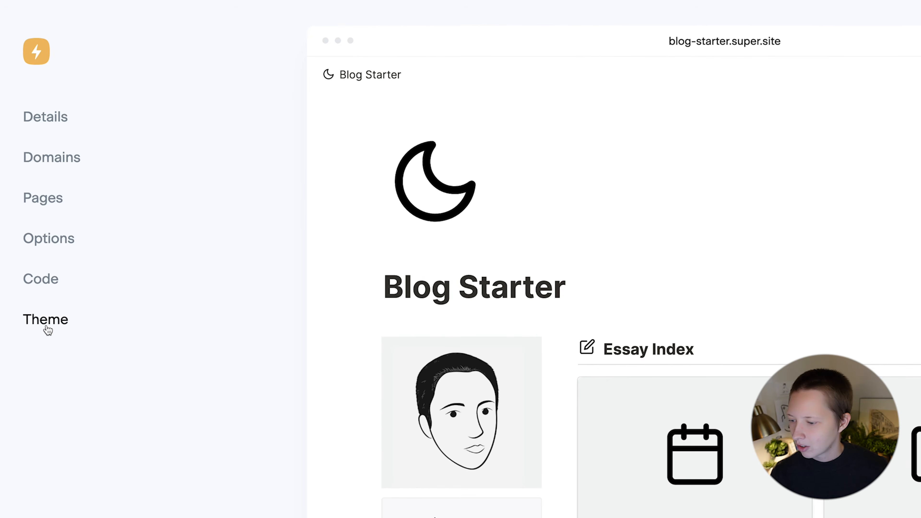
pyautogui.click(44, 323)
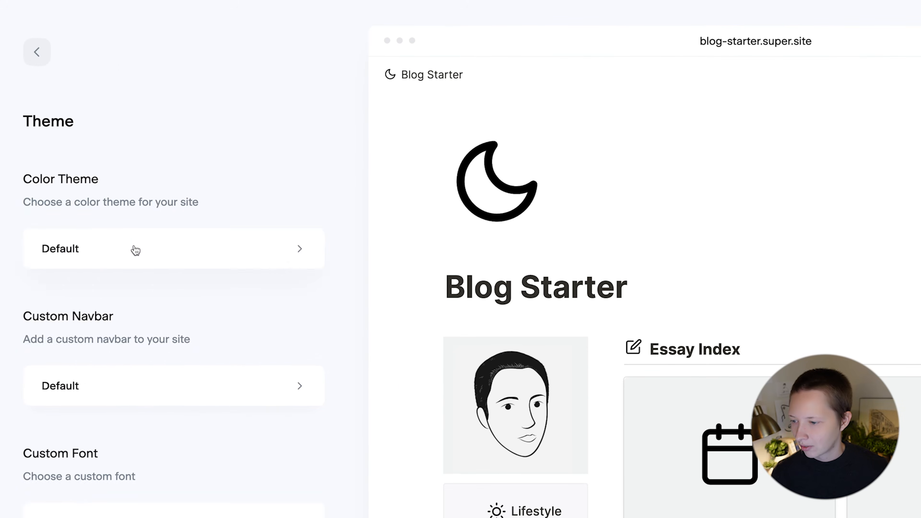
# - Try the Dark Mode, Neutral and Blackout colour themes, keep Default, then open Custom Navbar
pyautogui.click(134, 251)
pyautogui.click(153, 277)
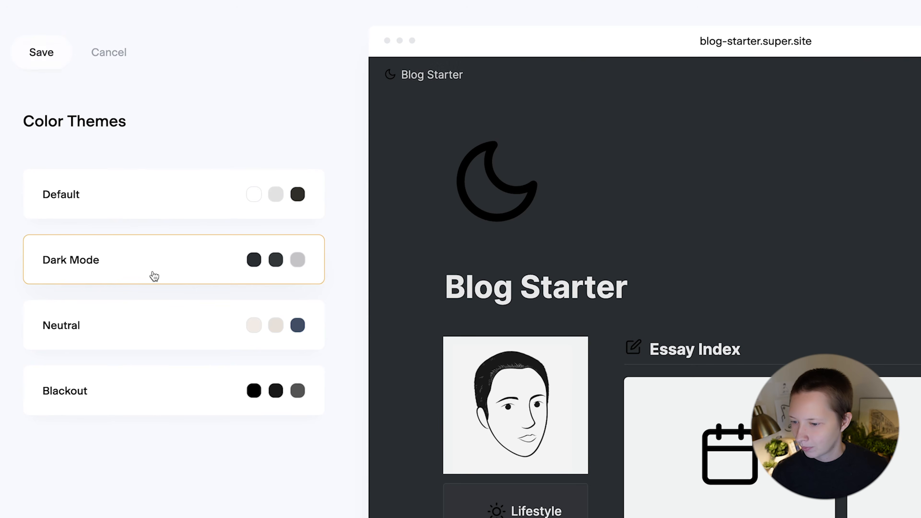
pyautogui.scroll(-5, 540, 342)
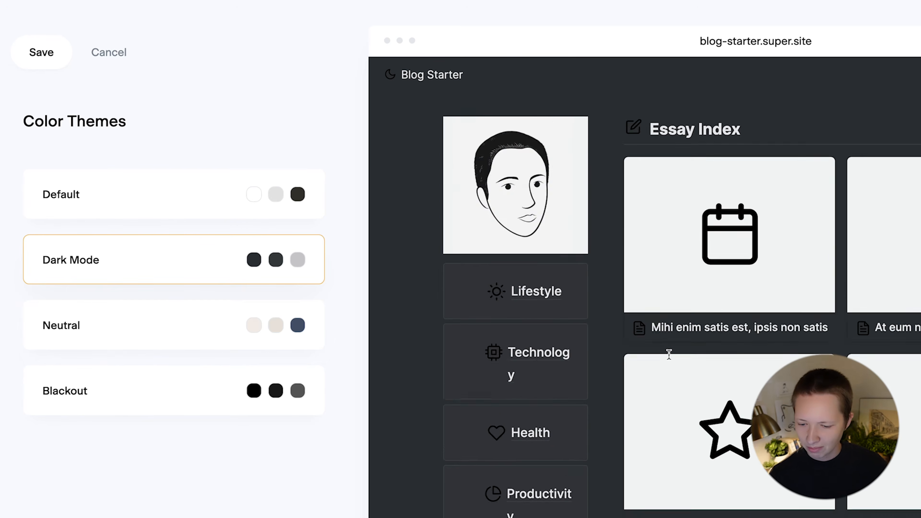
pyautogui.click(107, 340)
pyautogui.scroll(5, 634, 326)
pyautogui.scroll(-3, 635, 326)
pyautogui.scroll(-1, 635, 328)
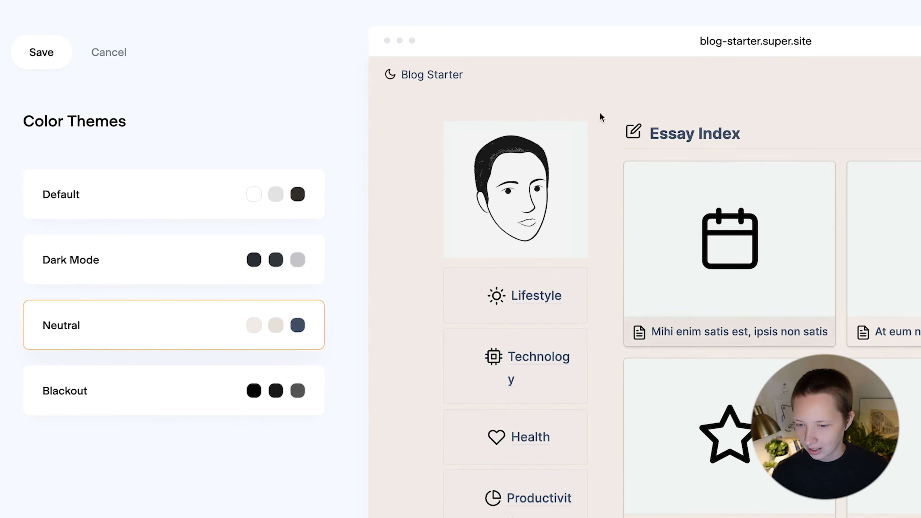
pyautogui.click(71, 382)
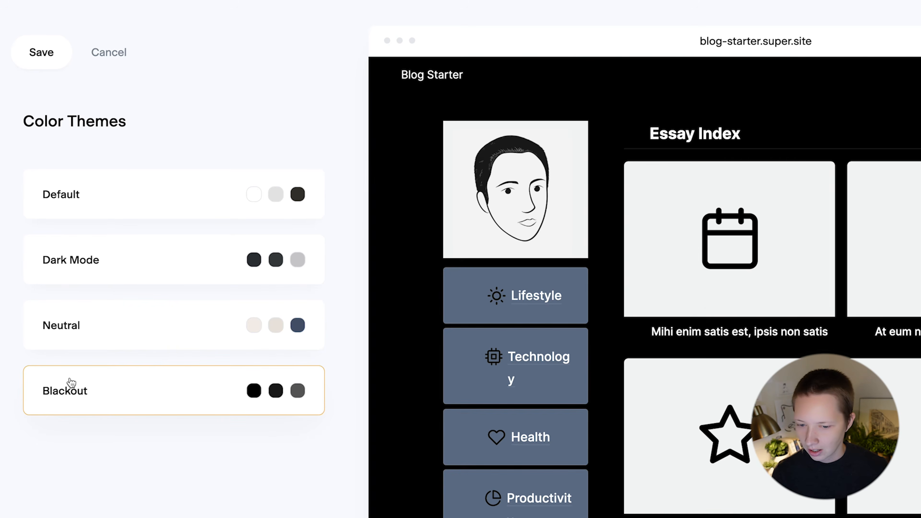
pyautogui.click(117, 191)
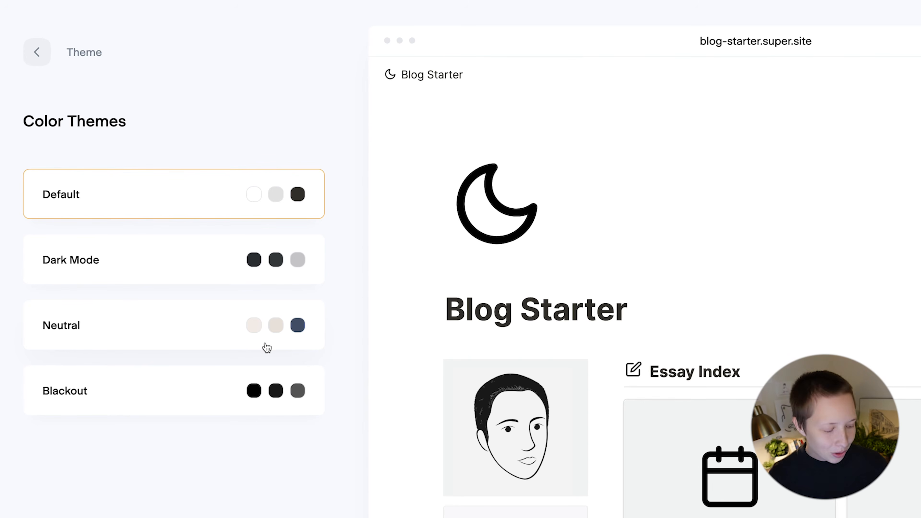
pyautogui.click(27, 66)
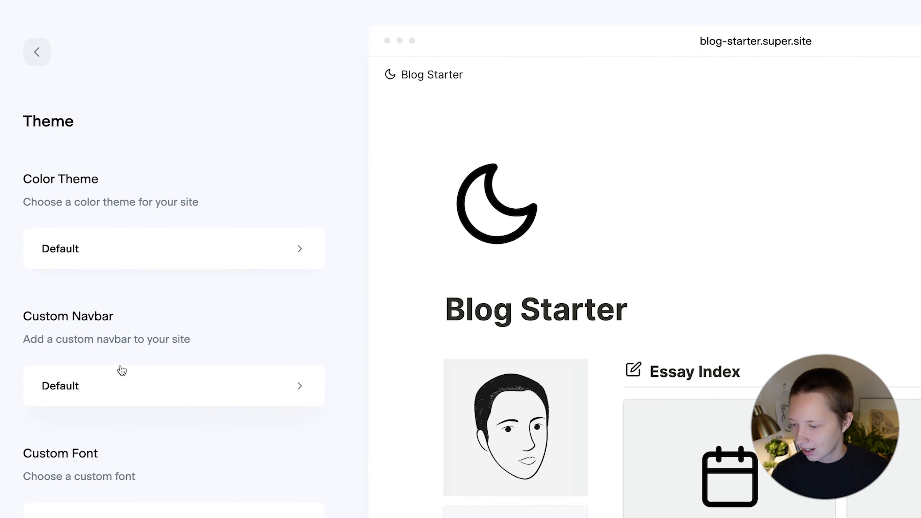
pyautogui.click(148, 402)
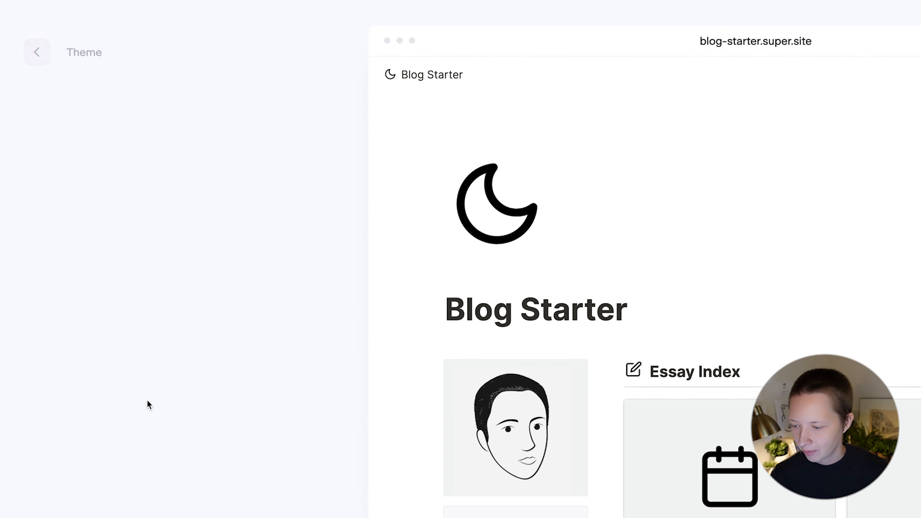
# - Check the Quod autem in homine essay in the preview, then return to navbar settings
pyautogui.scroll(-5, 804, 237)
pyautogui.click(673, 341)
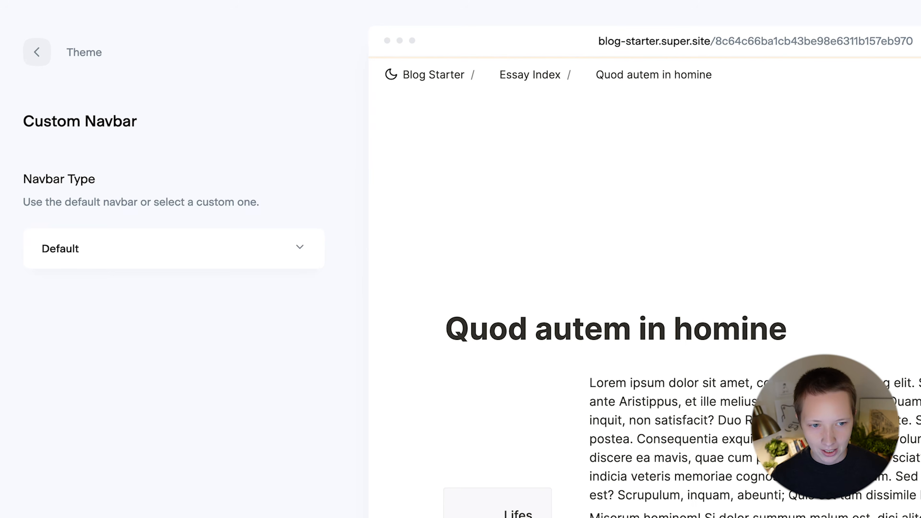
pyautogui.scroll(-10, 42, 297)
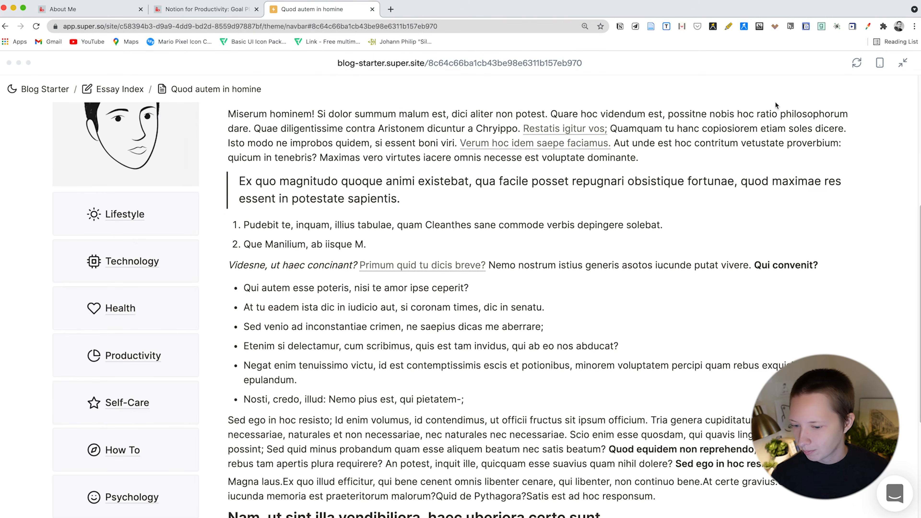
pyautogui.scroll(10, 662, 219)
pyautogui.click(55, 90)
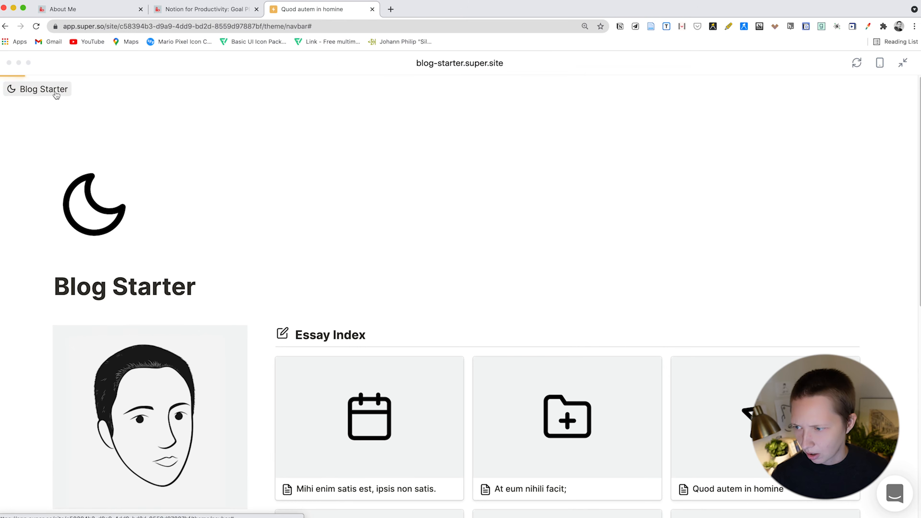
pyautogui.scroll(-3, 548, 253)
pyautogui.click(903, 62)
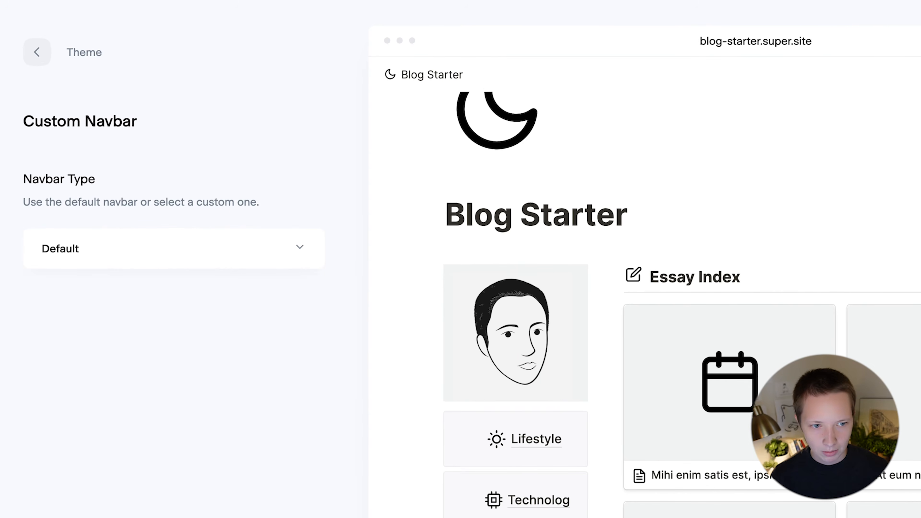
# - Set the Navbar Type to Simple
pyautogui.click(141, 241)
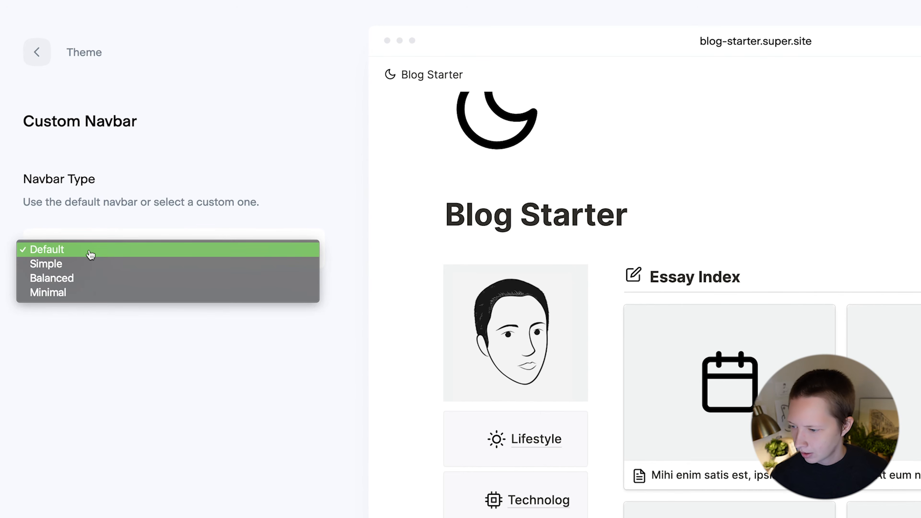
pyautogui.click(90, 267)
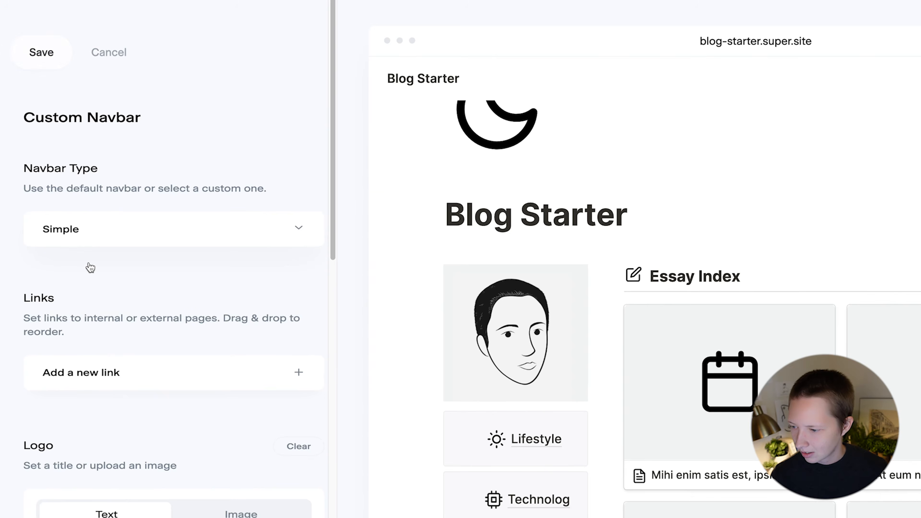
pyautogui.scroll(-5, 196, 465)
# - Add a 'Twitter' navbar link pointing to the pasted external profile URL
pyautogui.click(92, 249)
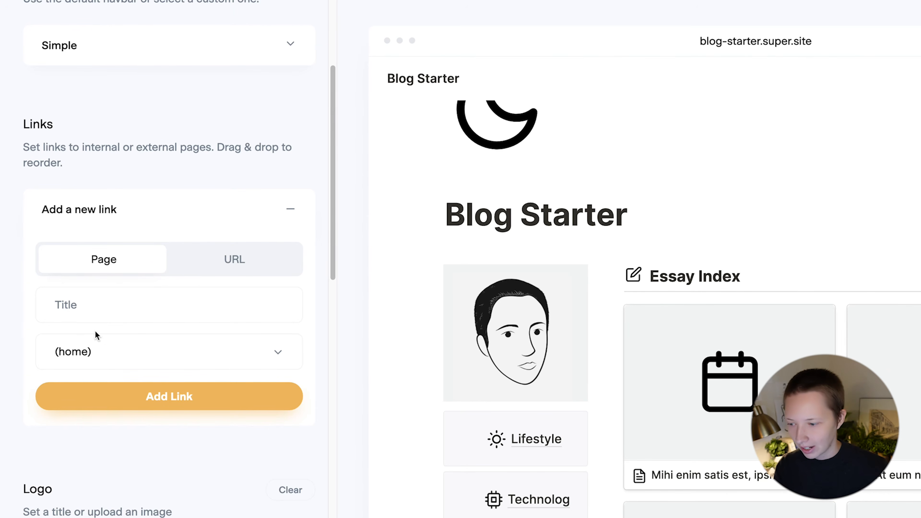
pyautogui.click(78, 365)
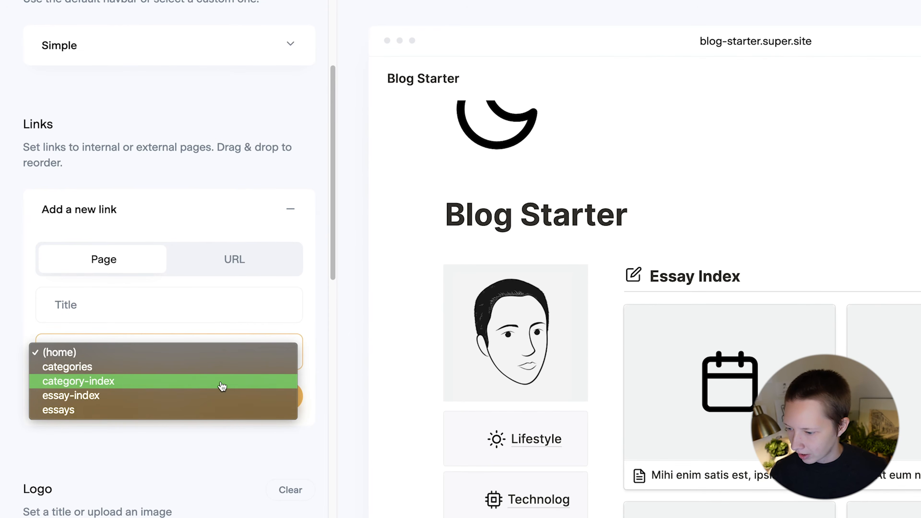
pyautogui.click(189, 306)
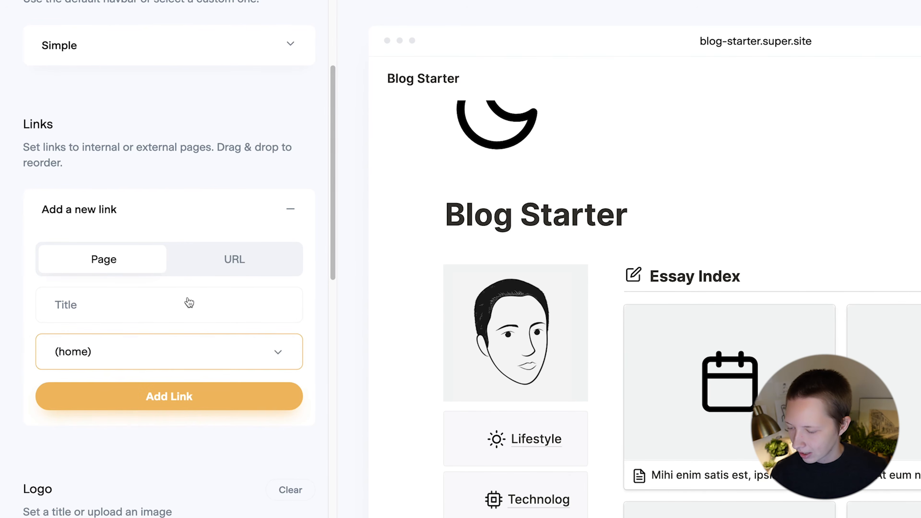
pyautogui.click(236, 260)
pyautogui.click(134, 305)
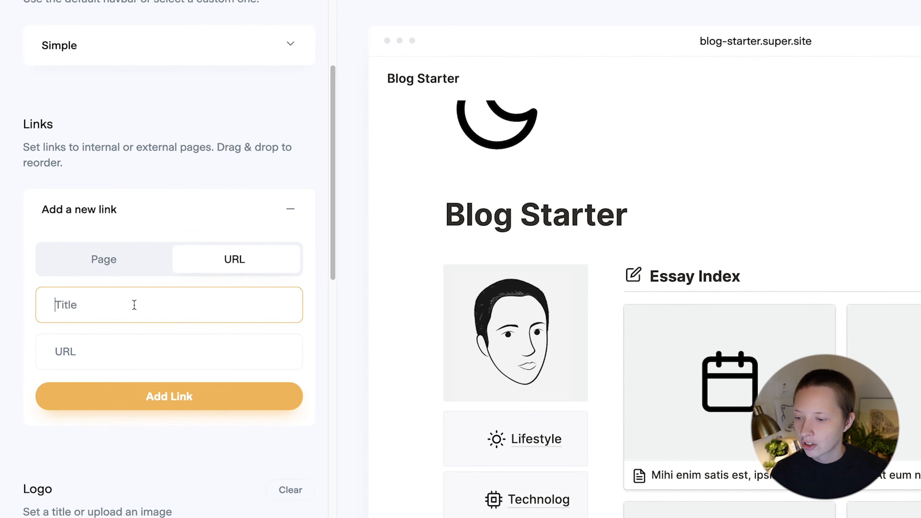
pyautogui.write('Twitter')
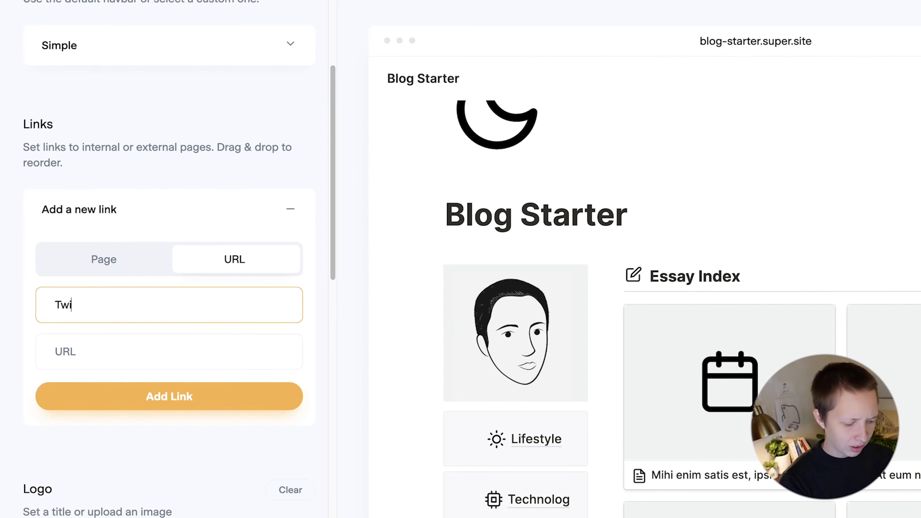
pyautogui.click(121, 349)
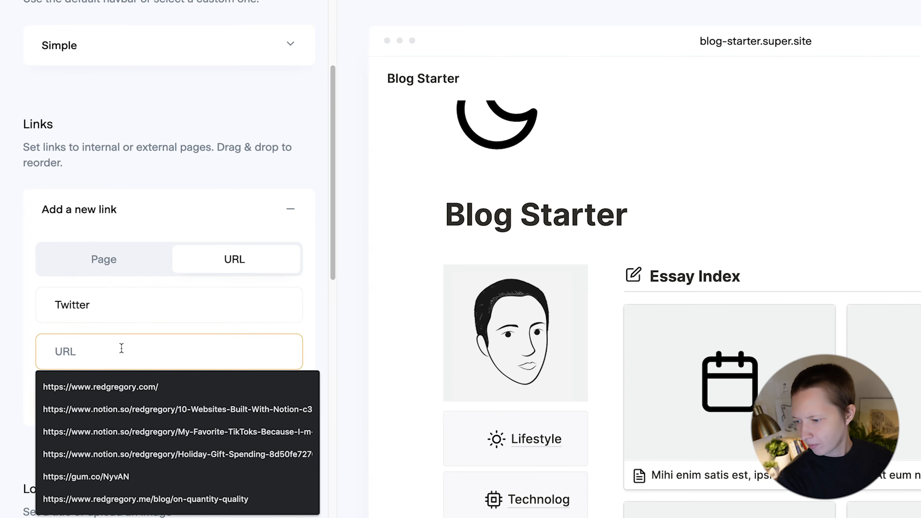
pyautogui.write('https://twitter.com/RedGregory1')
pyautogui.click(121, 405)
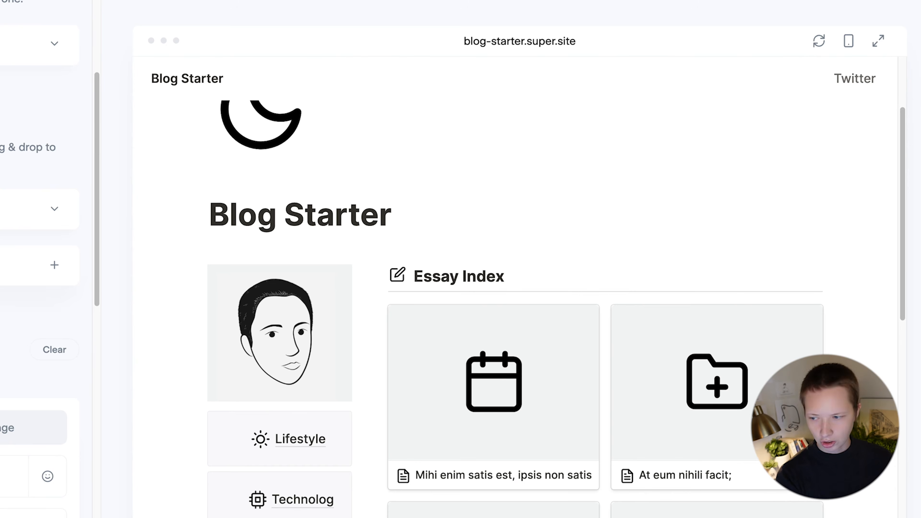
# - Add 'YouTube' and 'More' external links to the navbar
pyautogui.click(7, 271)
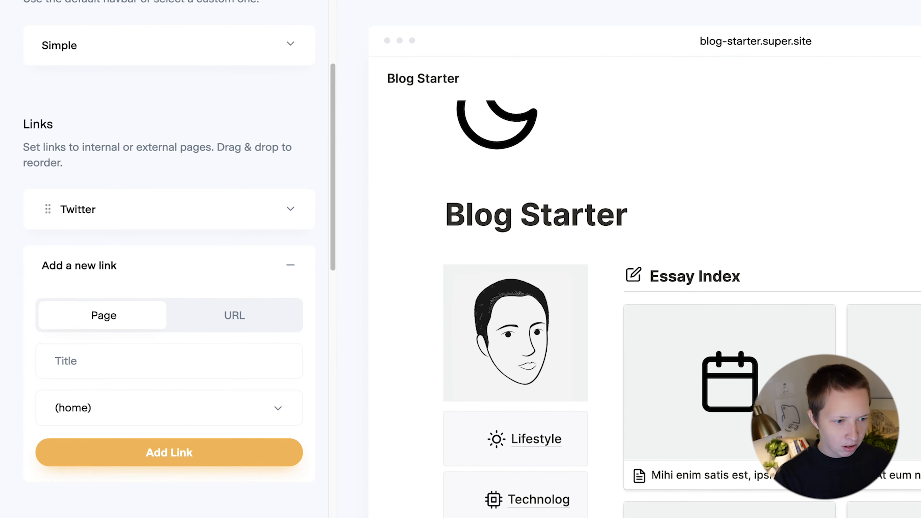
pyautogui.click(169, 361)
pyautogui.write('YouTube')
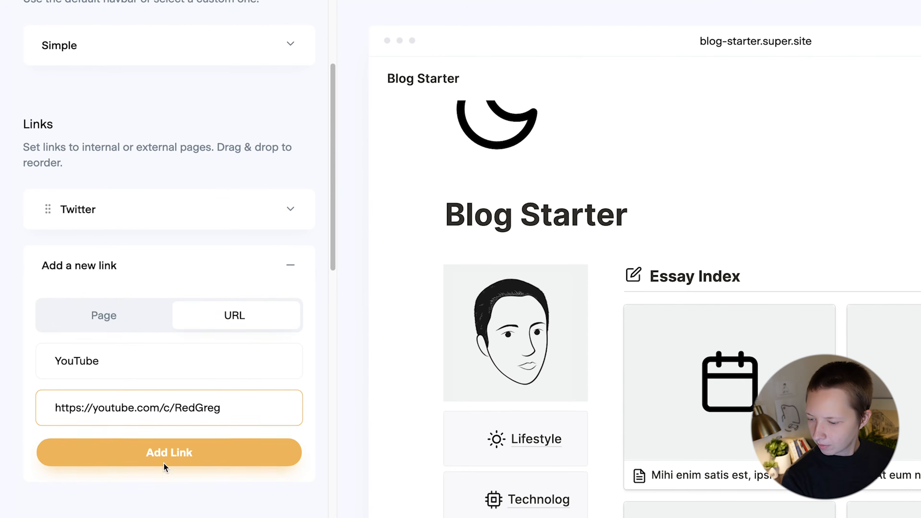
pyautogui.click(162, 464)
pyautogui.click(110, 324)
pyautogui.write('R')
pyautogui.press('BackSpace')
pyautogui.write('More')
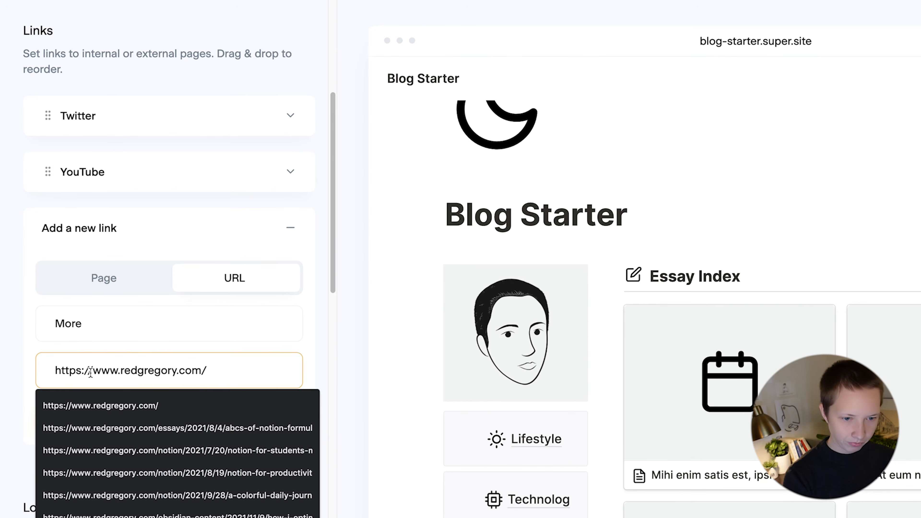
pyautogui.click(18, 359)
pyautogui.click(103, 408)
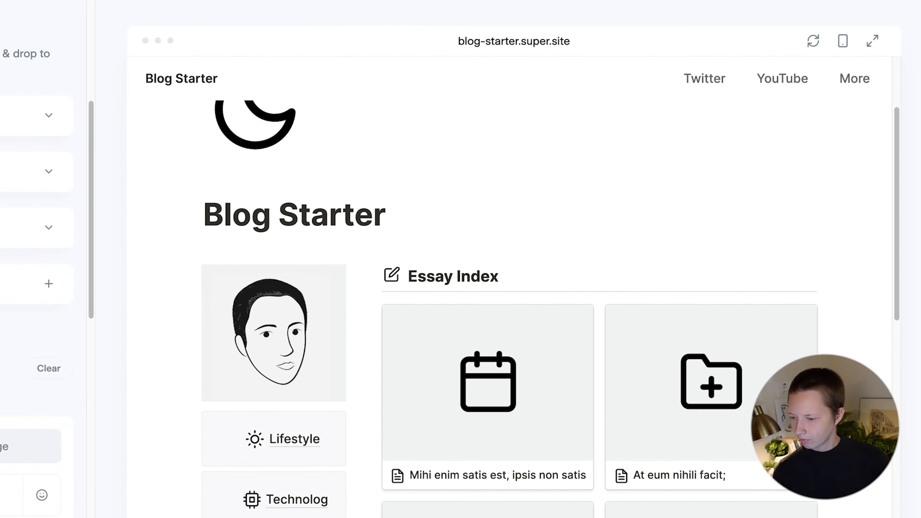
# - Keep the text logo and enlarge the navbar title to about 26px
pyautogui.scroll(-8, 37, 254)
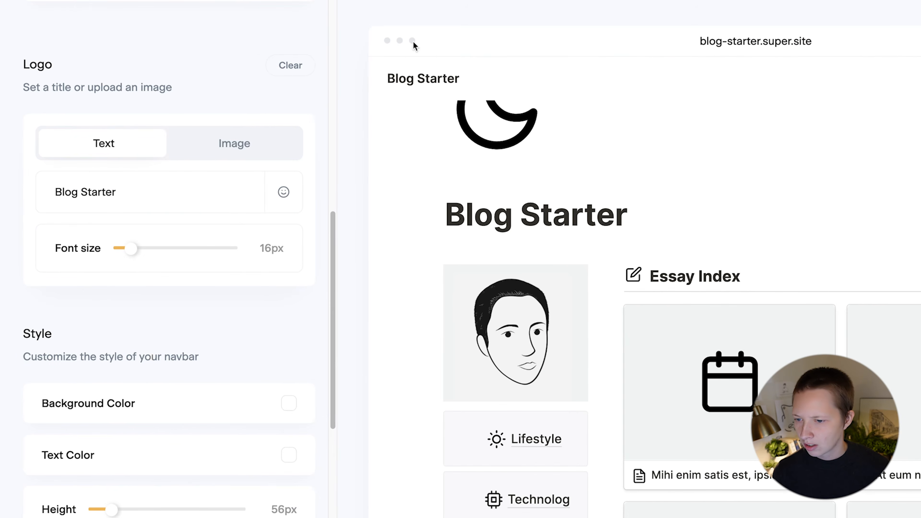
pyautogui.click(170, 156)
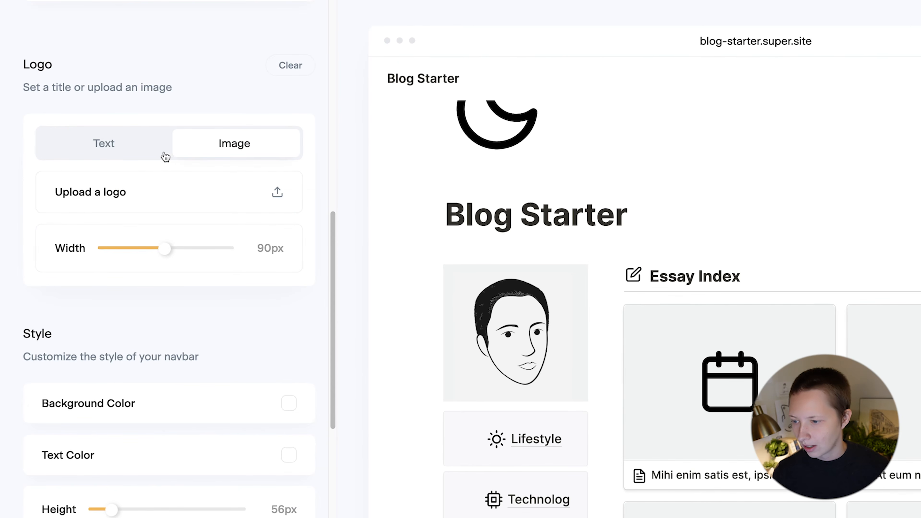
pyautogui.click(127, 157)
pyautogui.moveTo(131, 248)
pyautogui.mouseDown()
pyautogui.moveTo(152, 250)
pyautogui.moveTo(135, 249)
pyautogui.mouseUp()
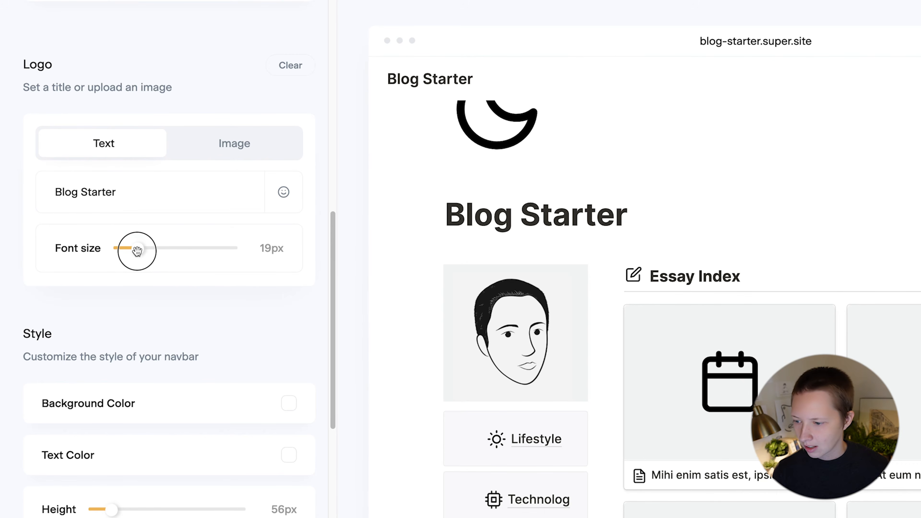
# - Set the navbar background colour to white
pyautogui.scroll(-7, 259, 344)
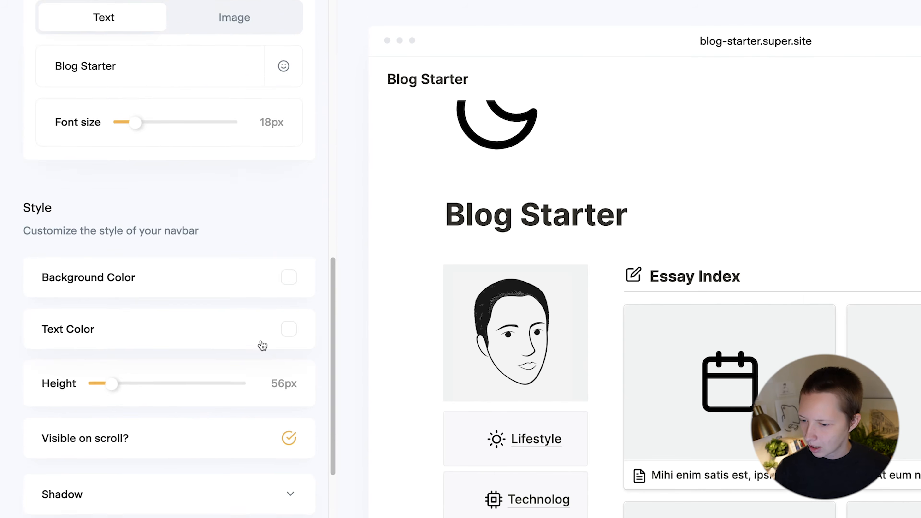
pyautogui.click(222, 152)
pyautogui.click(201, 231)
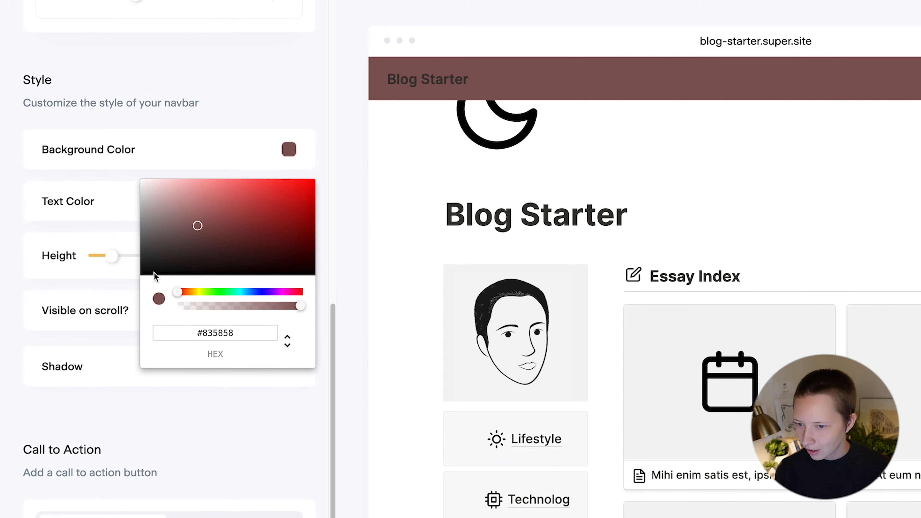
pyautogui.click(143, 268)
pyautogui.moveTo(142, 267); pyautogui.dragTo(115, 160)
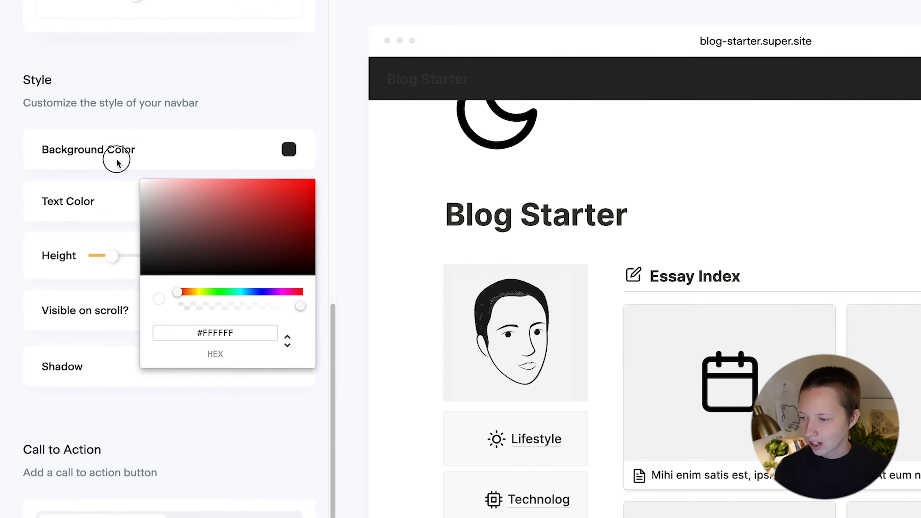
pyautogui.click(79, 194)
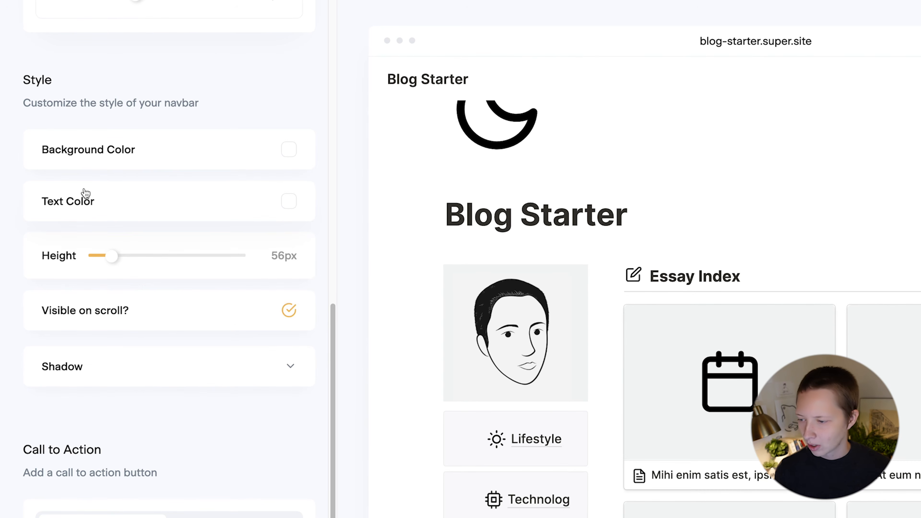
pyautogui.click(147, 205)
pyautogui.click(147, 205)
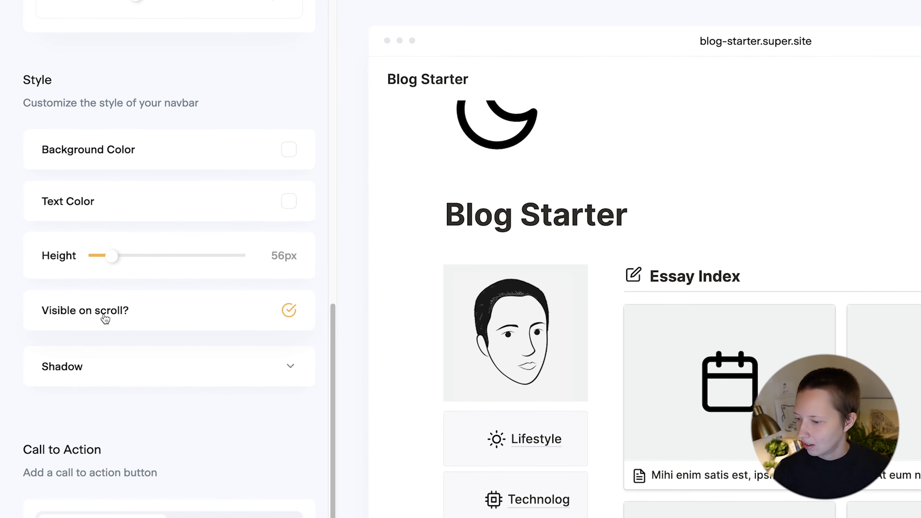
# - Toggle the sticky navbar off and back on so it stays visible while scrolling
pyautogui.click(189, 309)
pyautogui.scroll(-2, 841, 196)
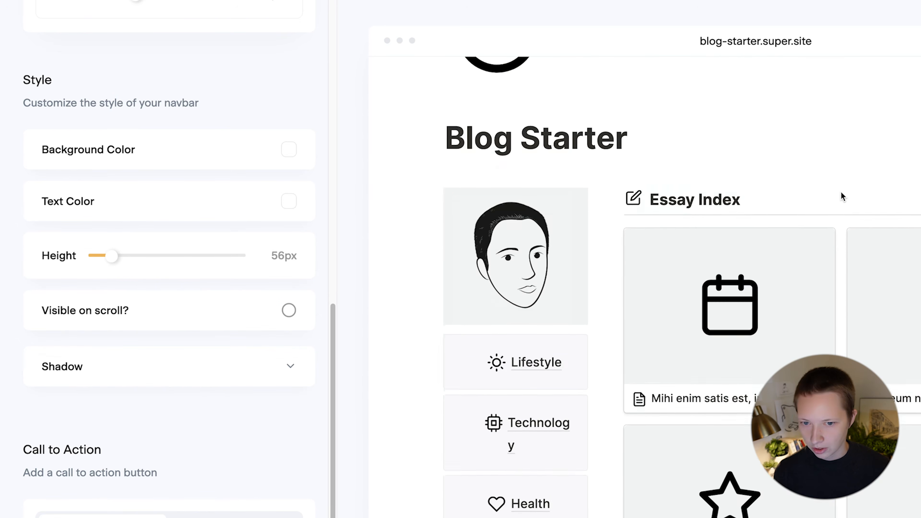
pyautogui.scroll(5, 841, 192)
pyautogui.scroll(-10, 840, 192)
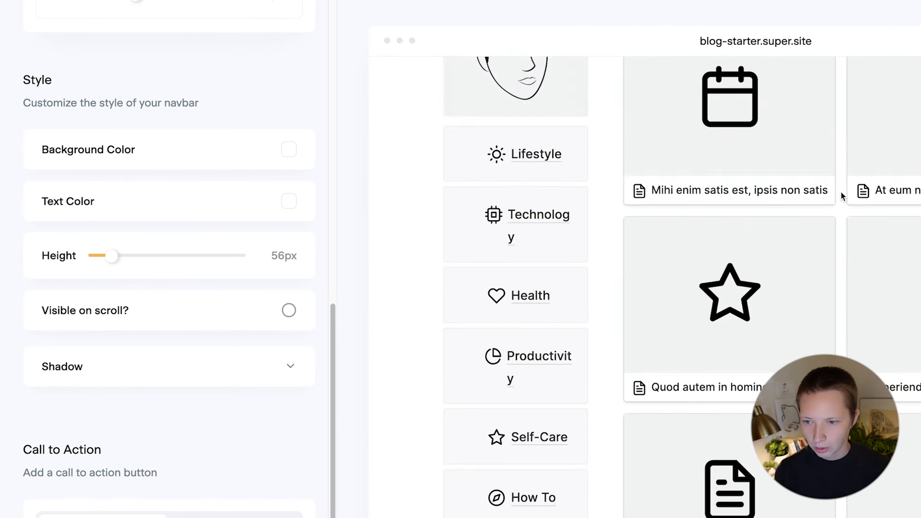
pyautogui.scroll(10, 841, 194)
pyautogui.click(278, 324)
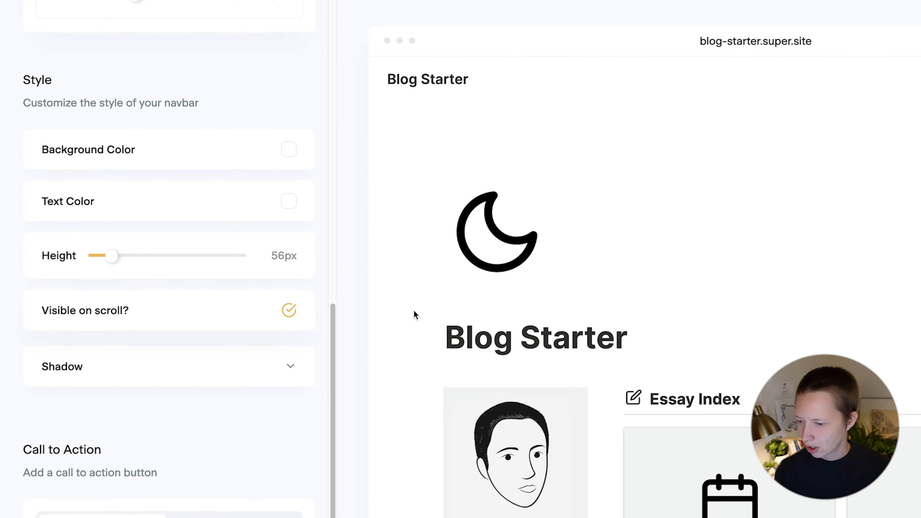
pyautogui.scroll(-8, 734, 304)
pyautogui.scroll(5, 734, 306)
pyautogui.scroll(2, 734, 305)
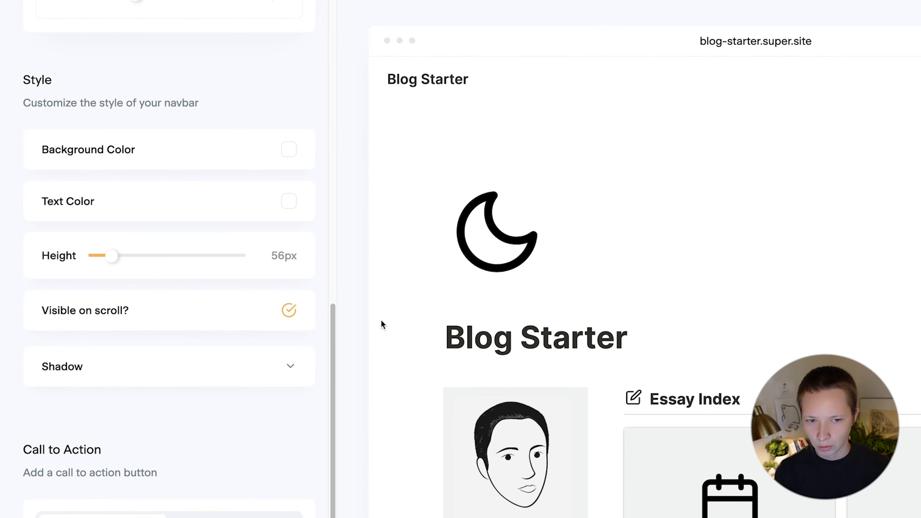
# - Give the navbar a Small grey shadow
pyautogui.click(218, 384)
pyautogui.scroll(-2, 216, 382)
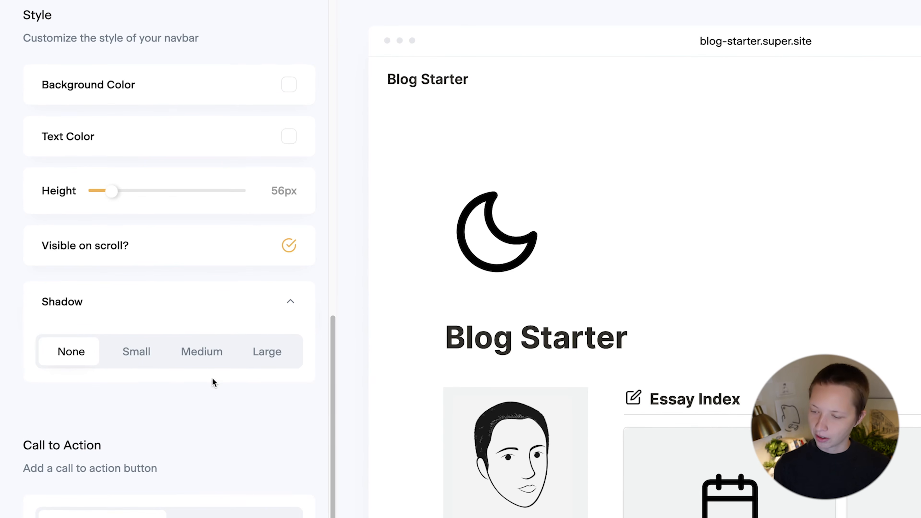
pyautogui.click(139, 361)
pyautogui.click(262, 405)
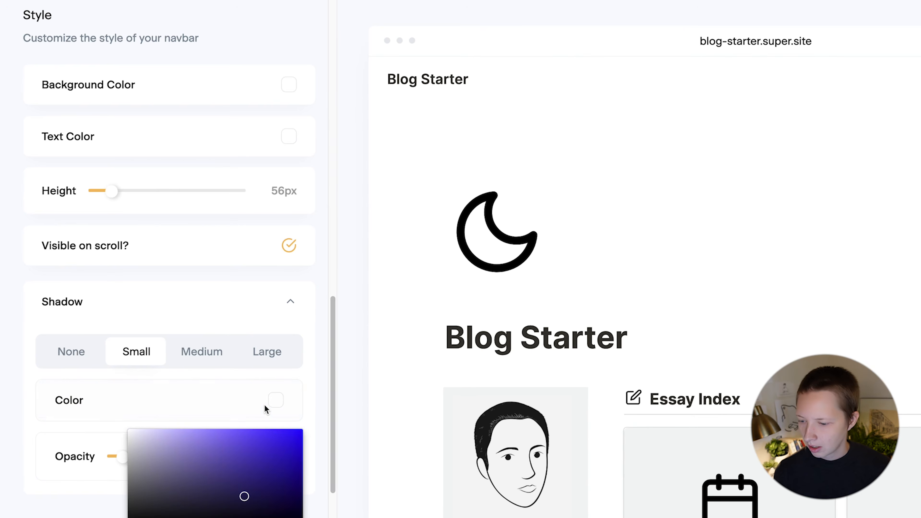
pyautogui.click(127, 443)
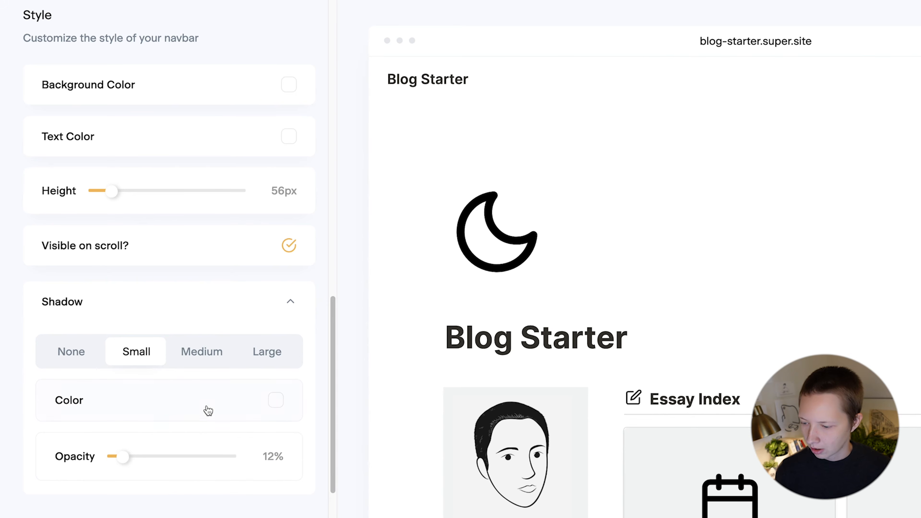
pyautogui.click(214, 408)
pyautogui.click(129, 443)
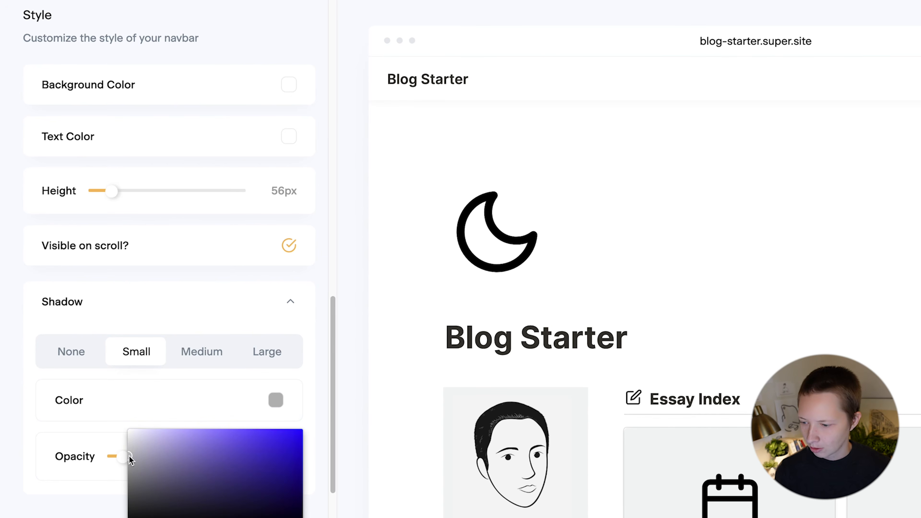
pyautogui.click(235, 266)
# - Save the Custom Navbar panel and go back to the main settings menu
pyautogui.scroll(15, 235, 267)
pyautogui.scroll(10, 234, 264)
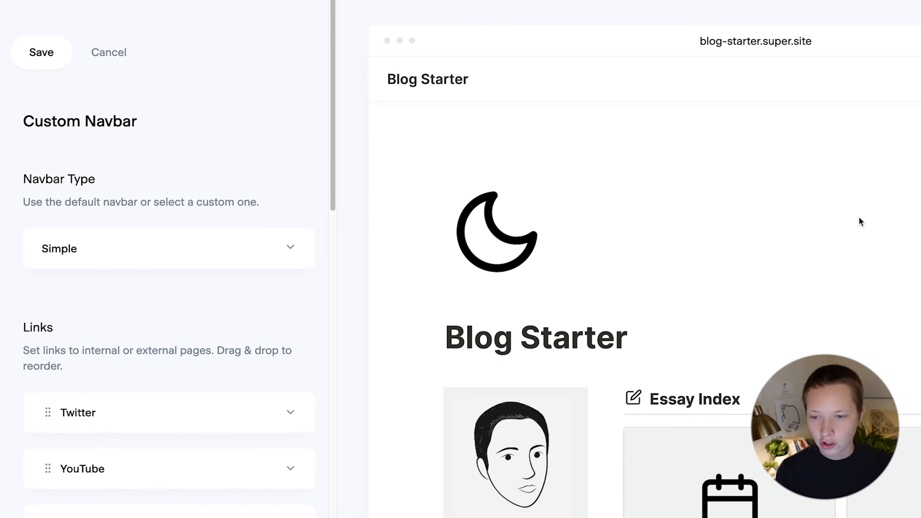
pyautogui.scroll(-10, 858, 216)
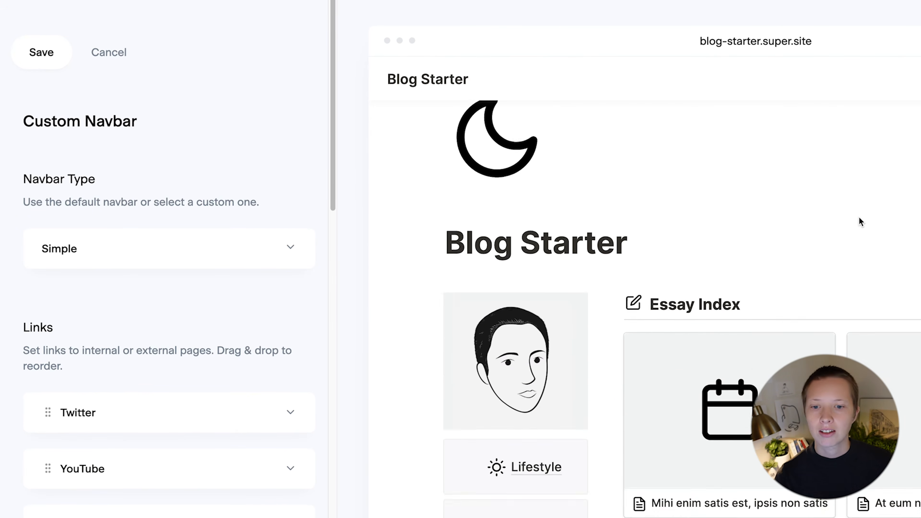
pyautogui.click(42, 52)
pyautogui.click(37, 53)
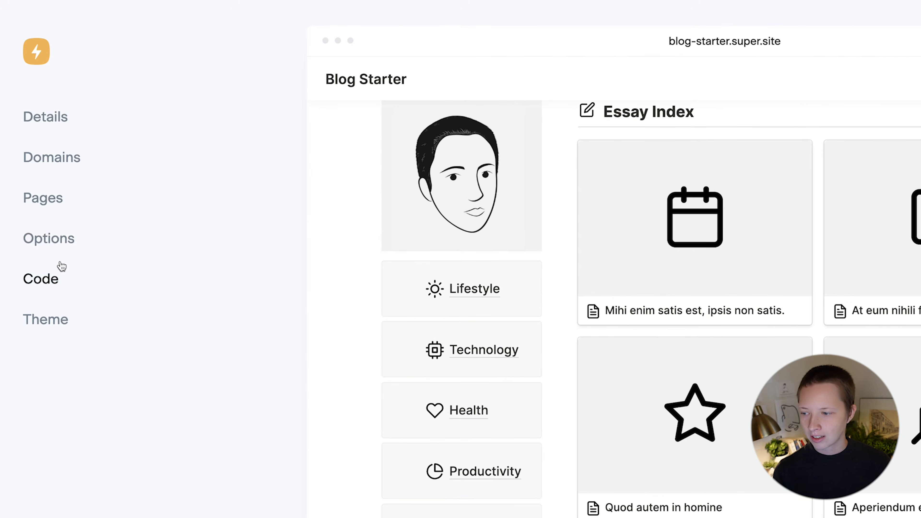
# - Enable Page Properties in the site Options and save
pyautogui.click(59, 246)
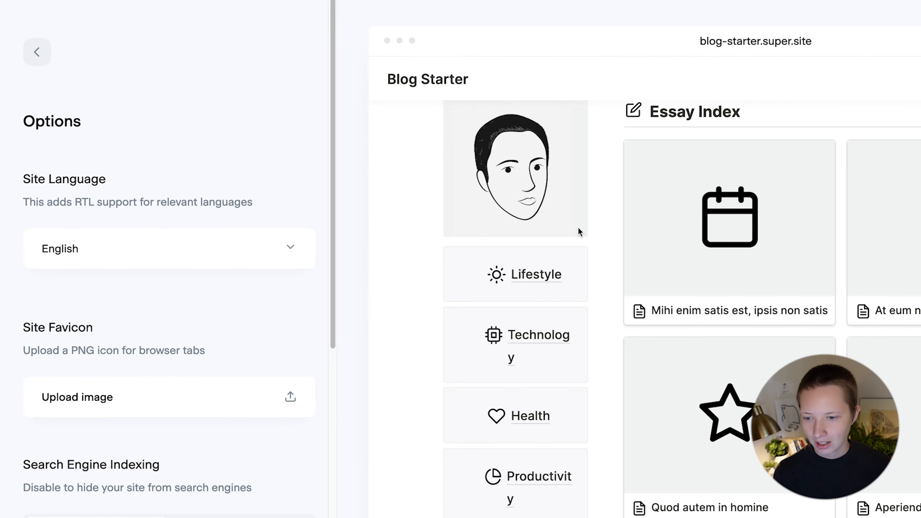
pyautogui.scroll(-1, 181, 268)
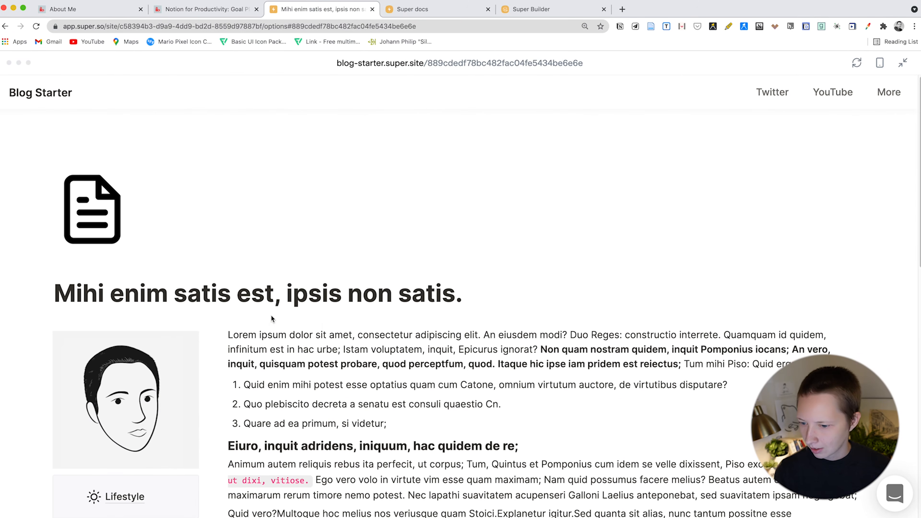
pyautogui.click(902, 62)
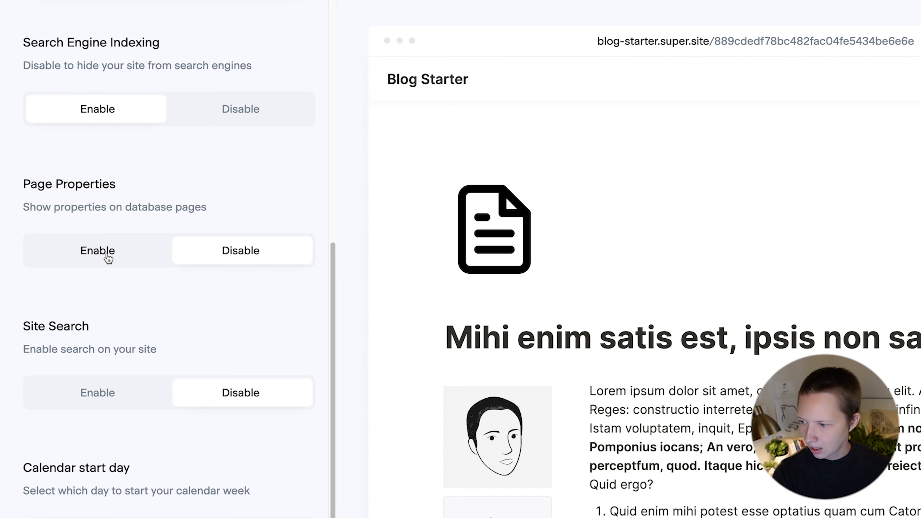
pyautogui.click(93, 262)
pyautogui.scroll(3, 94, 265)
pyautogui.scroll(10, 95, 265)
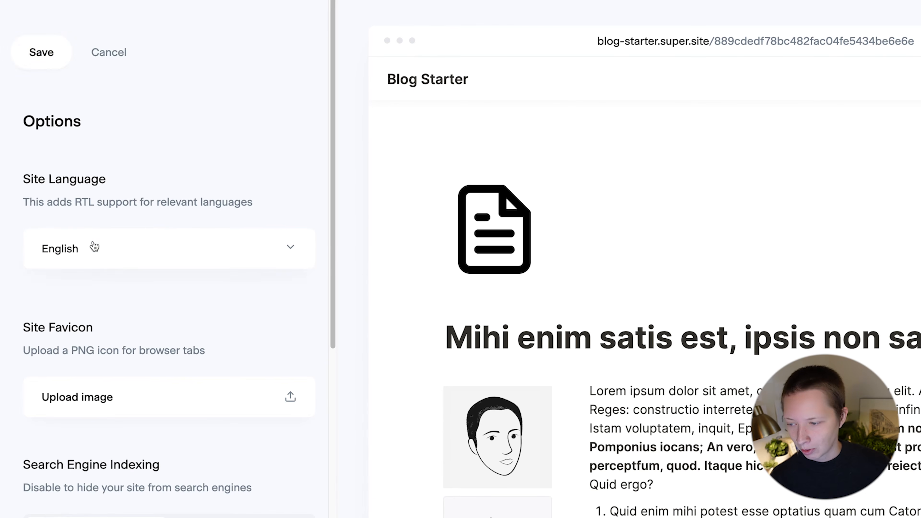
pyautogui.click(53, 60)
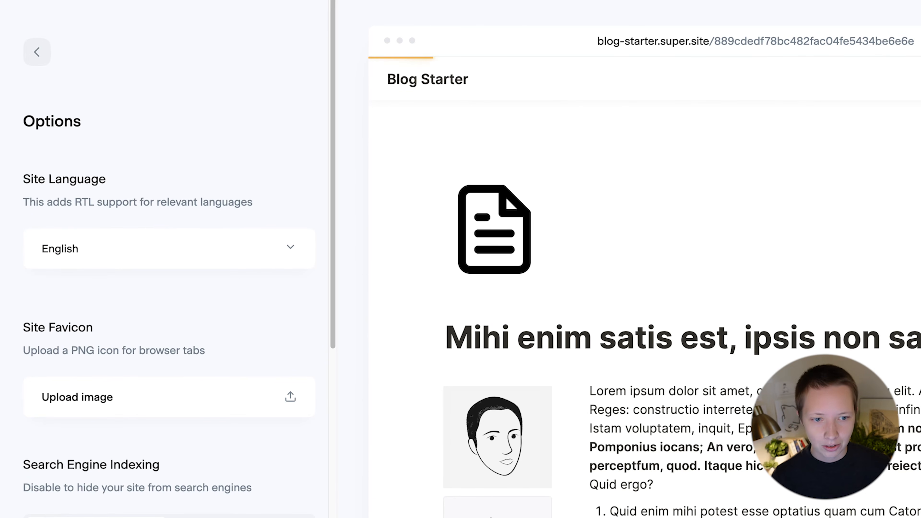
# - Open the Mihi enim satis est essay and reveal its hidden properties
pyautogui.scroll(-3, 752, 323)
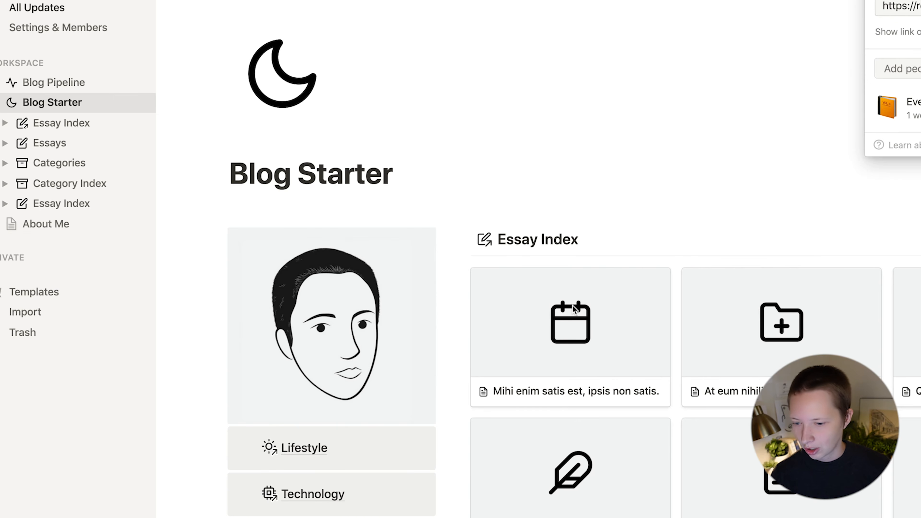
pyautogui.click(573, 305)
pyautogui.click(575, 307)
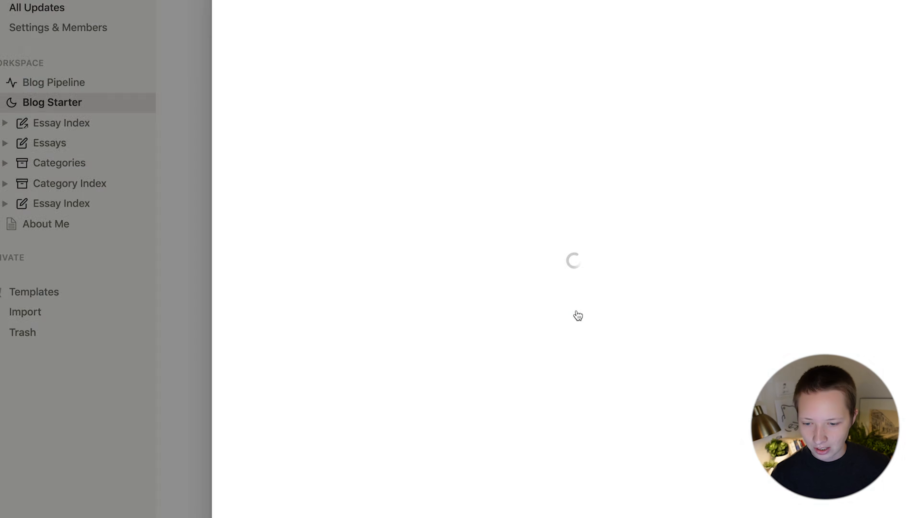
pyautogui.scroll(-5, 576, 315)
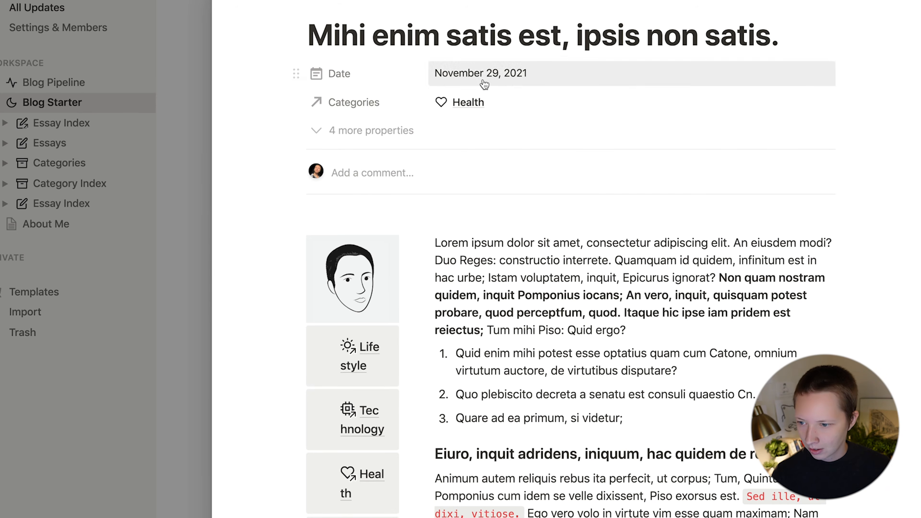
pyautogui.click(386, 134)
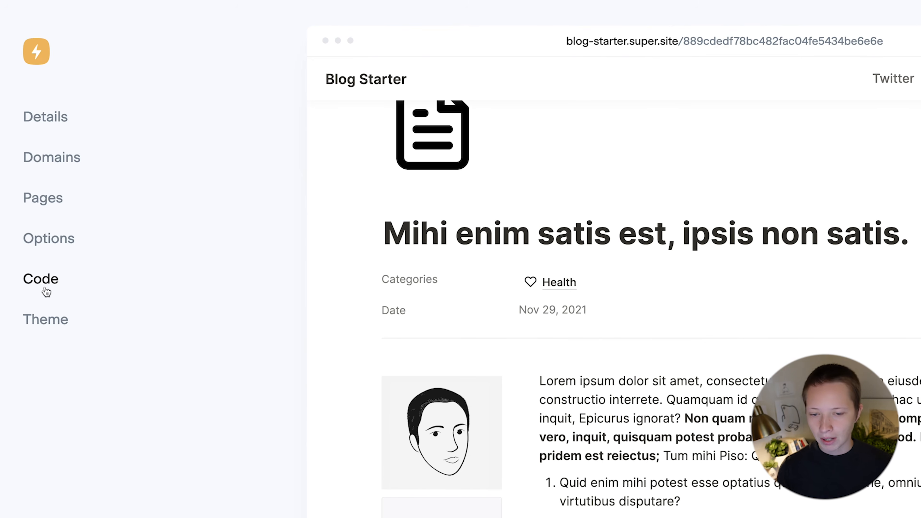
# - Open the Global site code CSS tab and select the :root colour block in the notes file
pyautogui.click(46, 290)
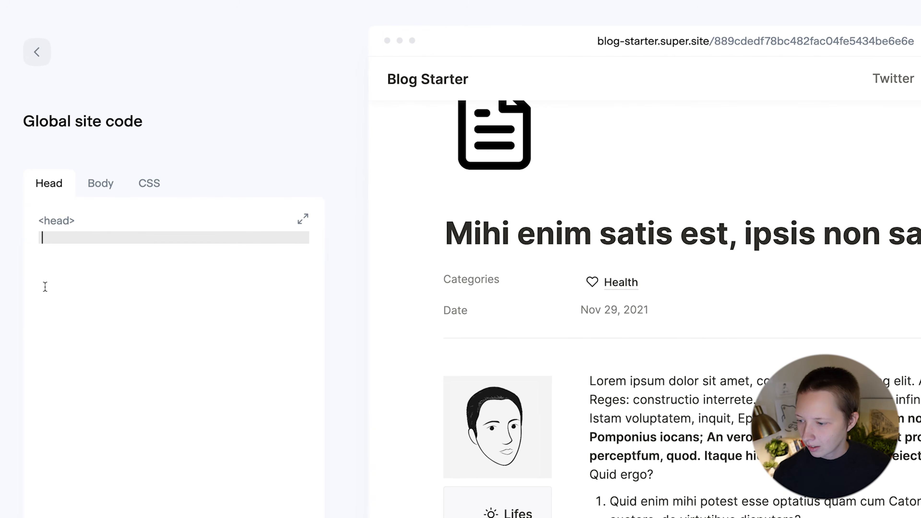
pyautogui.click(161, 185)
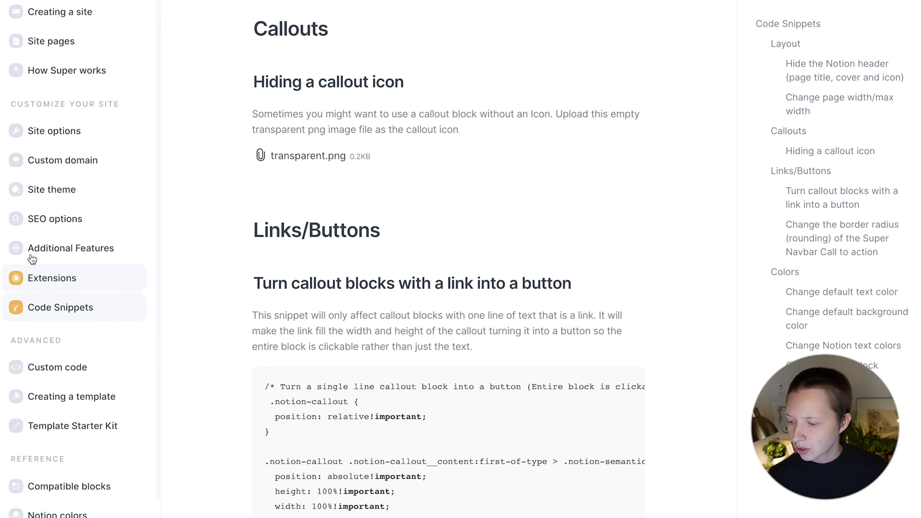
pyautogui.scroll(-1, 32, 258)
pyautogui.scroll(-5, 354, 220)
pyautogui.scroll(-15, 356, 220)
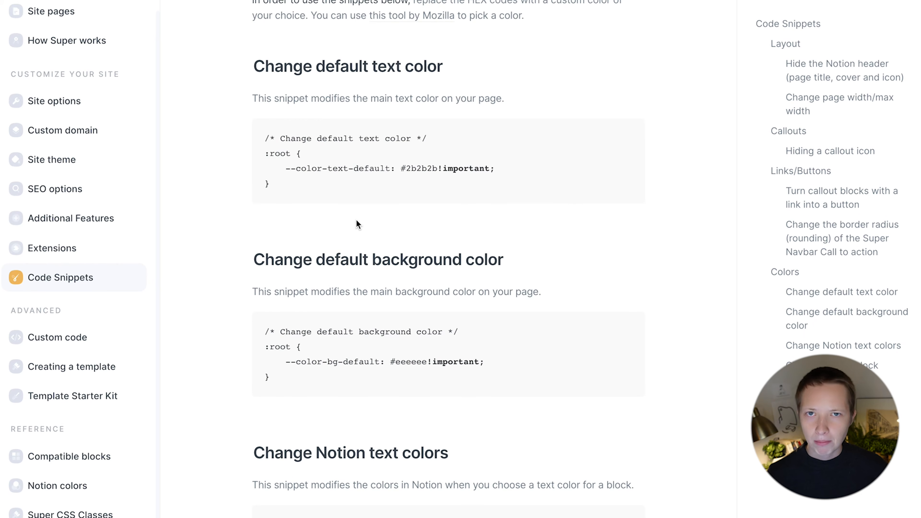
pyautogui.scroll(10, 357, 221)
pyautogui.scroll(4, 220, 322)
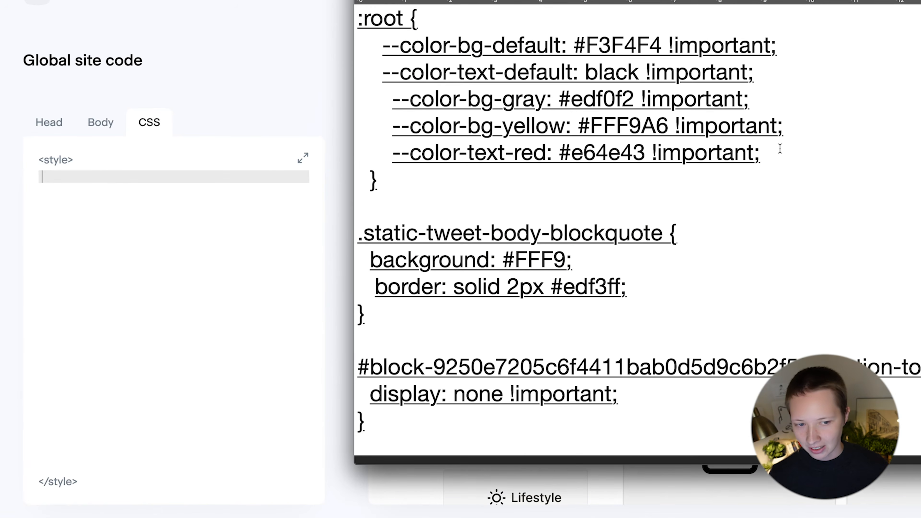
pyautogui.scroll(-1, 802, 154)
pyautogui.scroll(1, 802, 154)
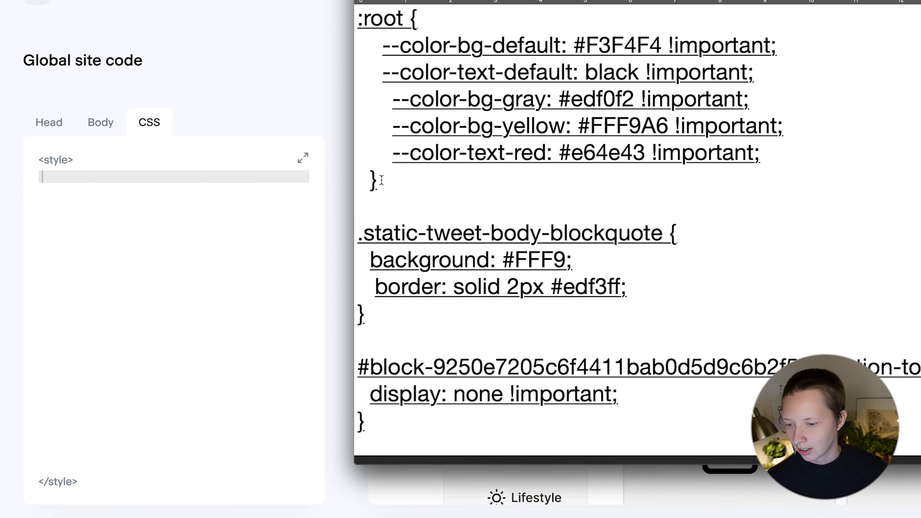
pyautogui.moveTo(377, 180); pyautogui.dragTo(369, 2)
pyautogui.hotkey('ctrl', 'c')
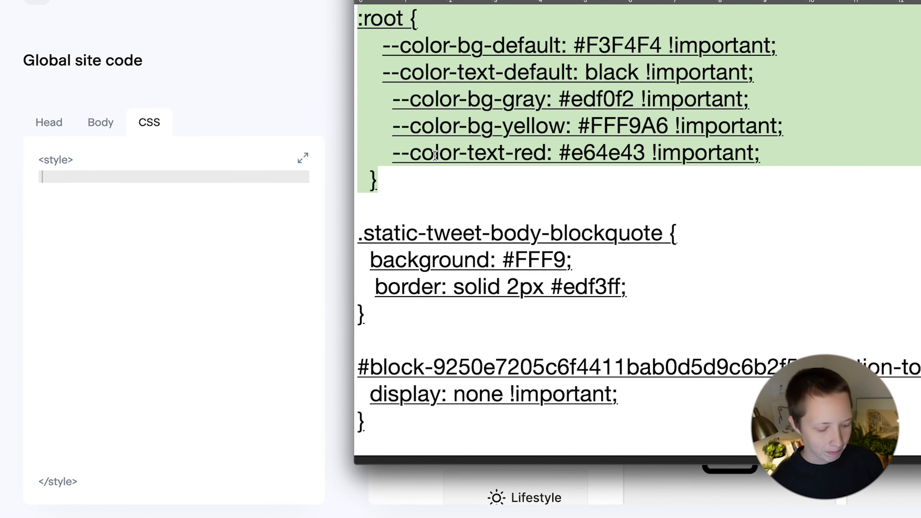
pyautogui.click(303, 254)
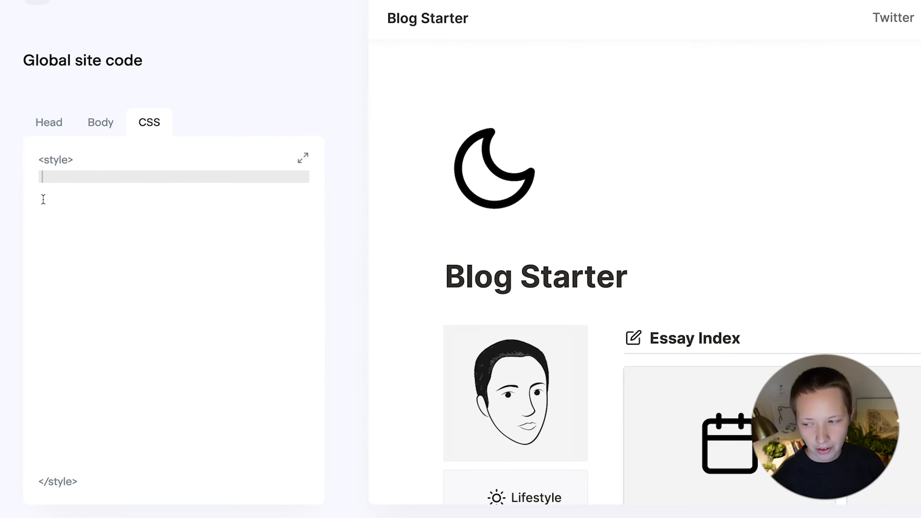
# - Paste the :root colour variables into the site CSS and select the #F3F4F4 value
pyautogui.hotkey('ctrl', 'v')
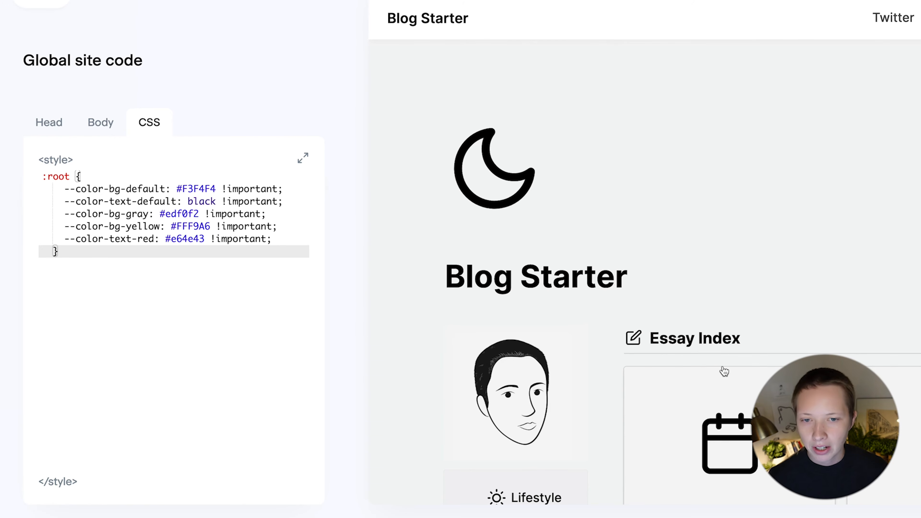
pyautogui.scroll(-6, 724, 371)
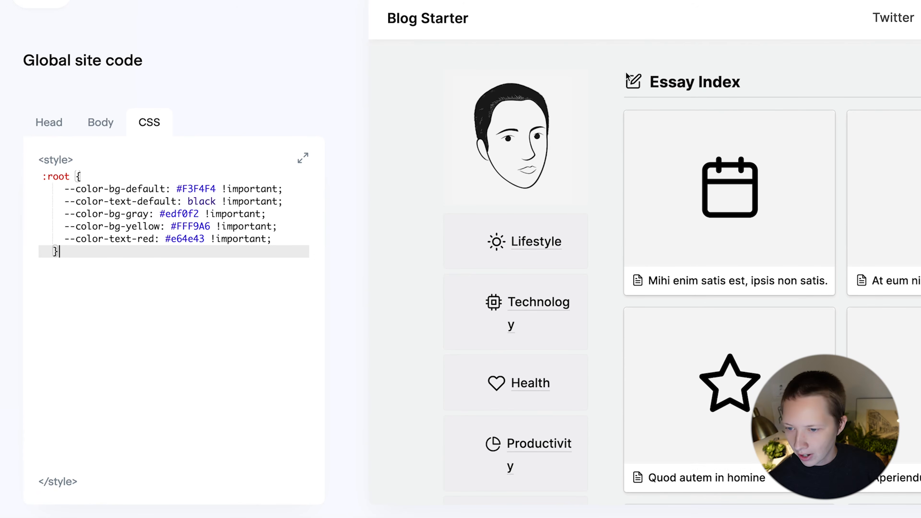
pyautogui.moveTo(216, 189); pyautogui.dragTo(175, 188)
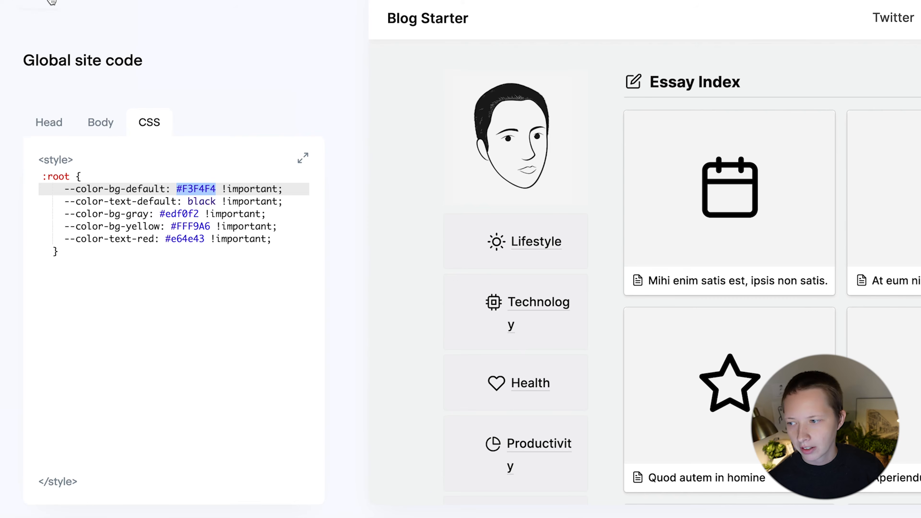
pyautogui.click(51, 2)
# - Replace the navbar's white #FFFFFF background with the #F3F4F4 light grey
pyautogui.scroll(-10, 111, 256)
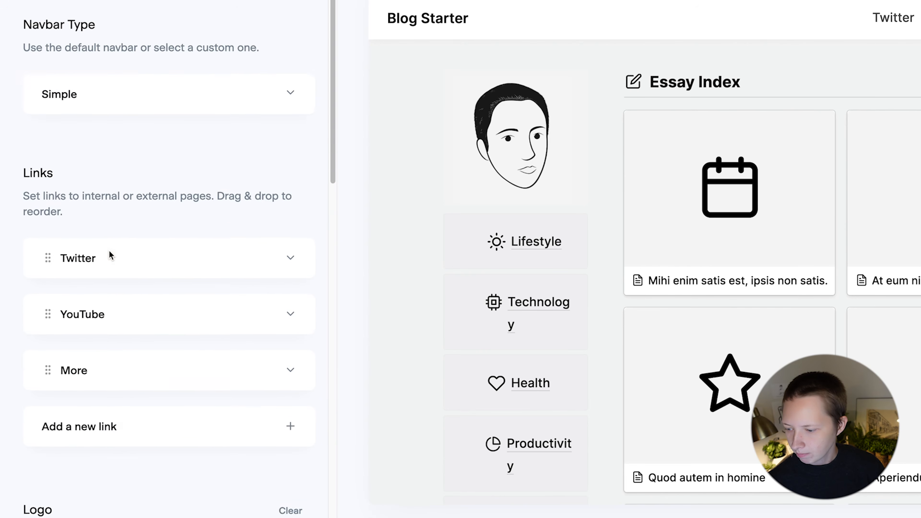
pyautogui.scroll(-10, 109, 255)
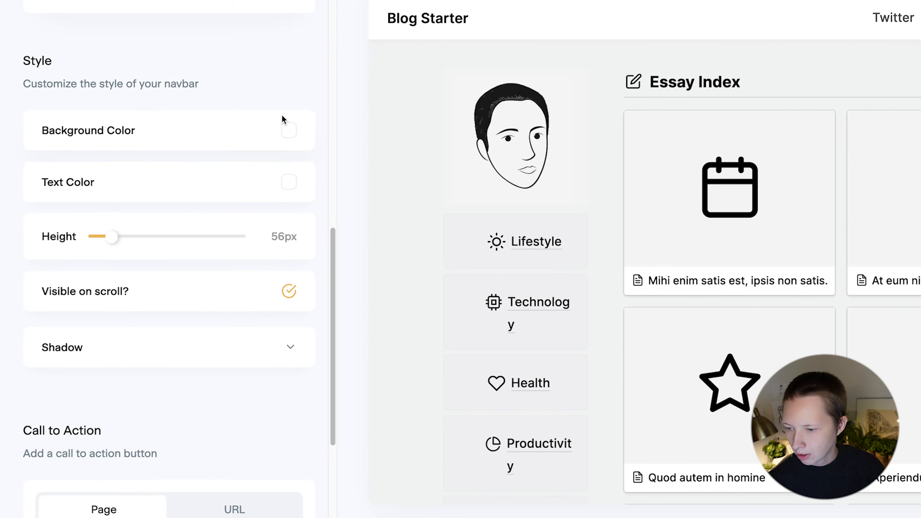
pyautogui.click(285, 121)
pyautogui.moveTo(237, 314); pyautogui.dragTo(154, 313)
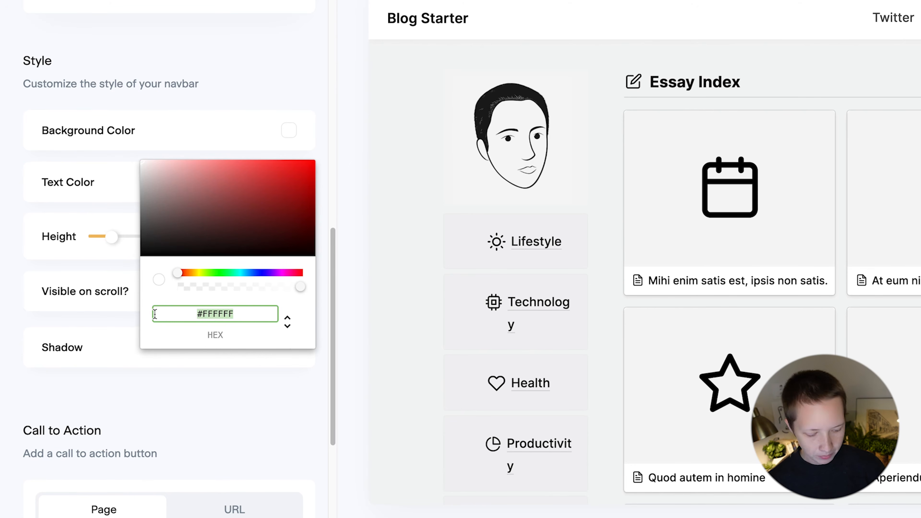
pyautogui.write('#F3F4F6')
pyautogui.click(66, 160)
pyautogui.scroll(4, 66, 160)
pyautogui.scroll(5, 163, 254)
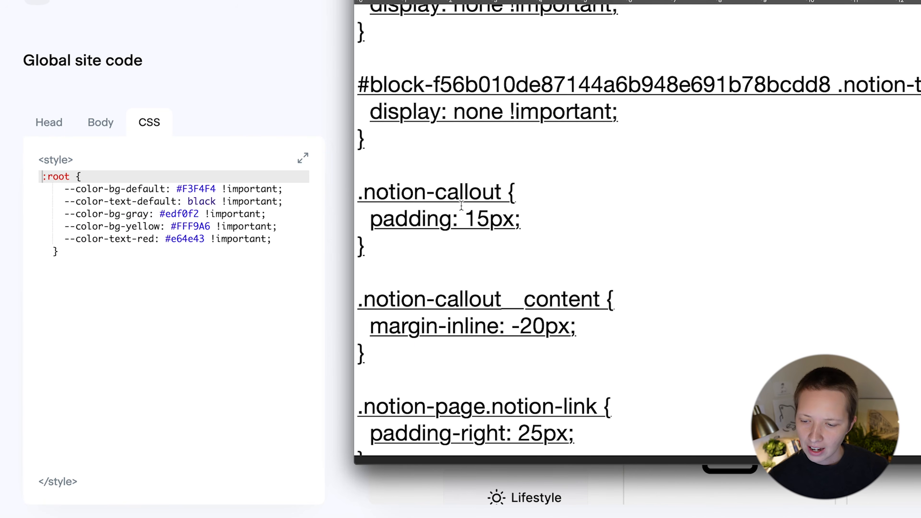
pyautogui.scroll(-3, 461, 206)
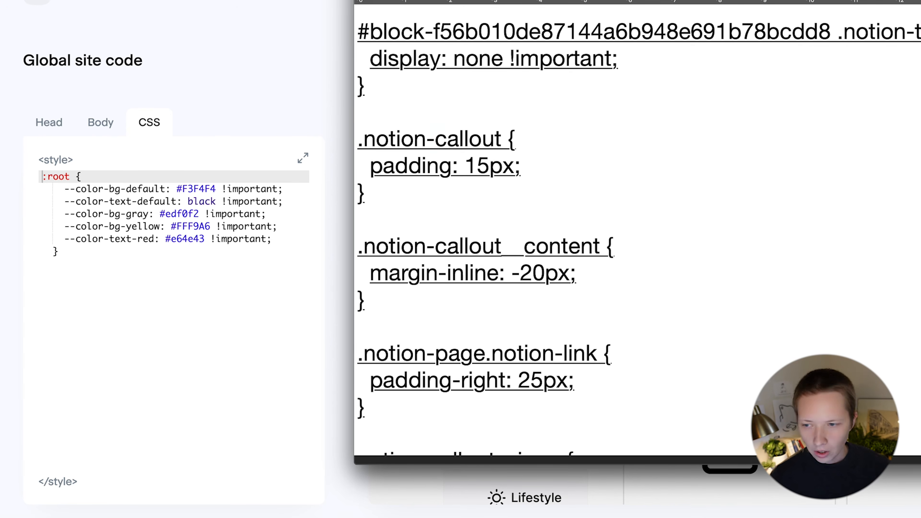
pyautogui.press('super+Tab')
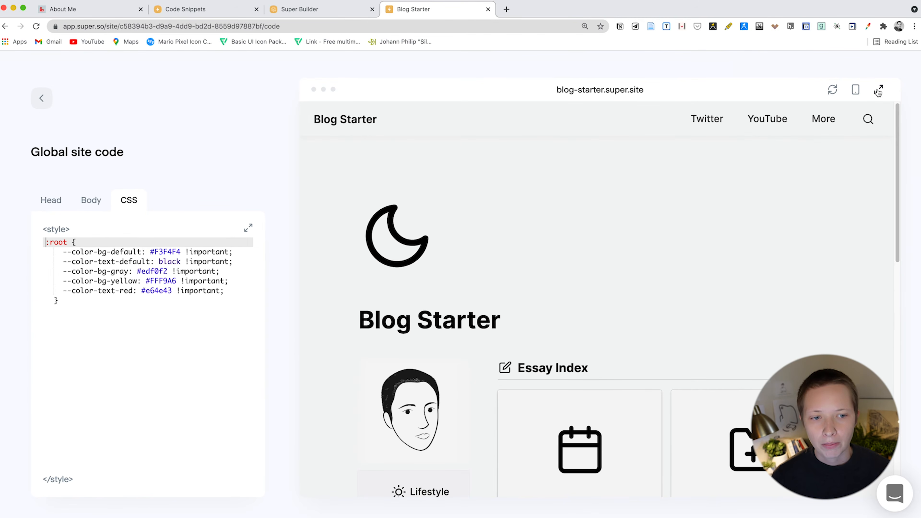
# - Inspect the Self-Care callout's styles in Chrome DevTools on the full-window preview
pyautogui.click(878, 91)
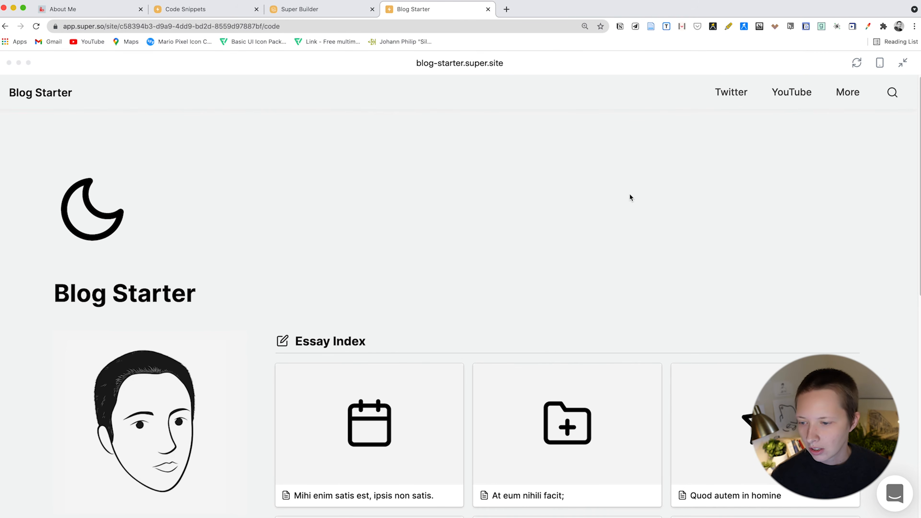
pyautogui.rightClick(630, 198)
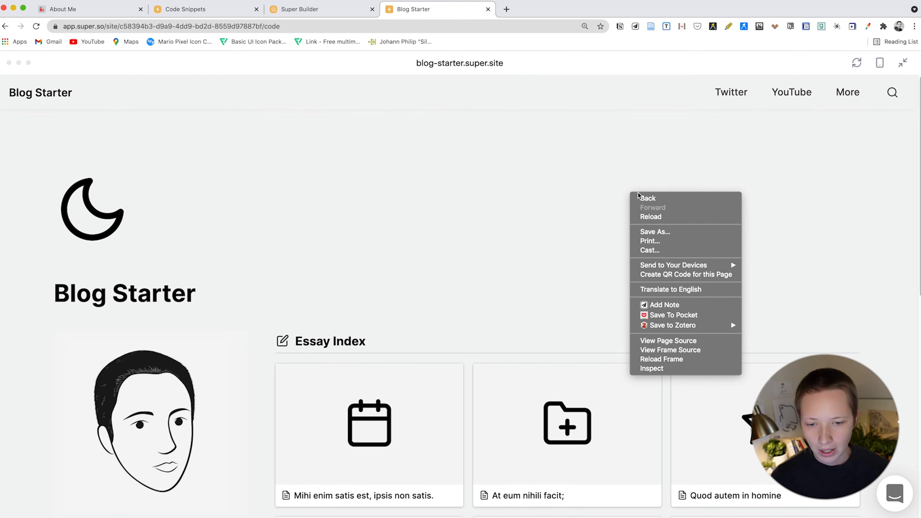
pyautogui.click(689, 368)
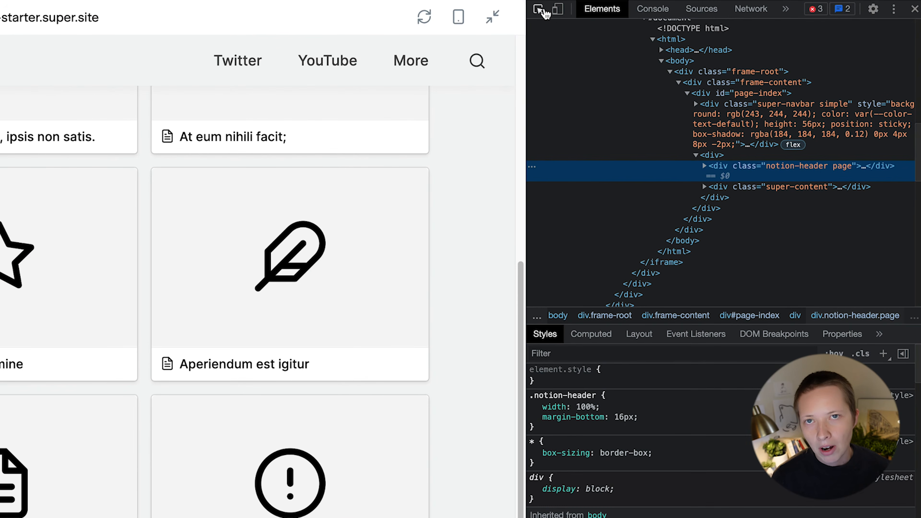
pyautogui.click(544, 11)
pyautogui.scroll(-2, 728, 259)
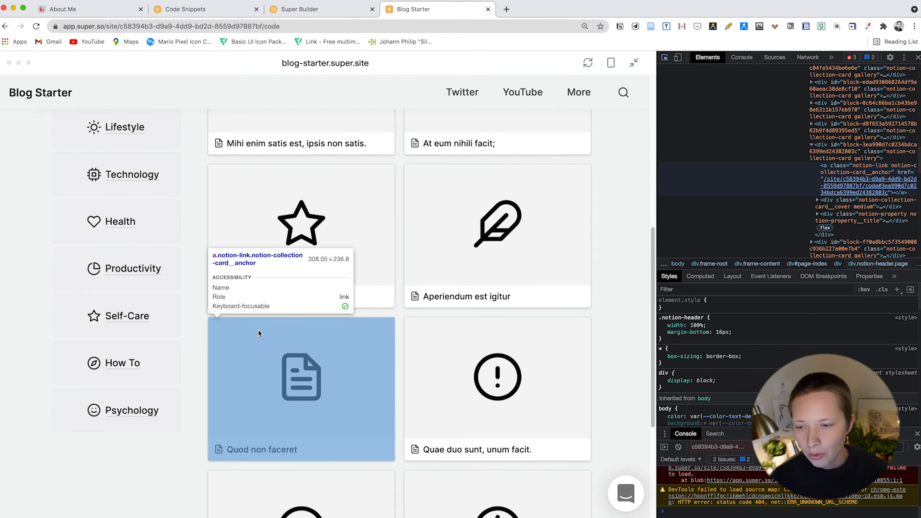
pyautogui.click(80, 329)
pyautogui.scroll(2, 786, 299)
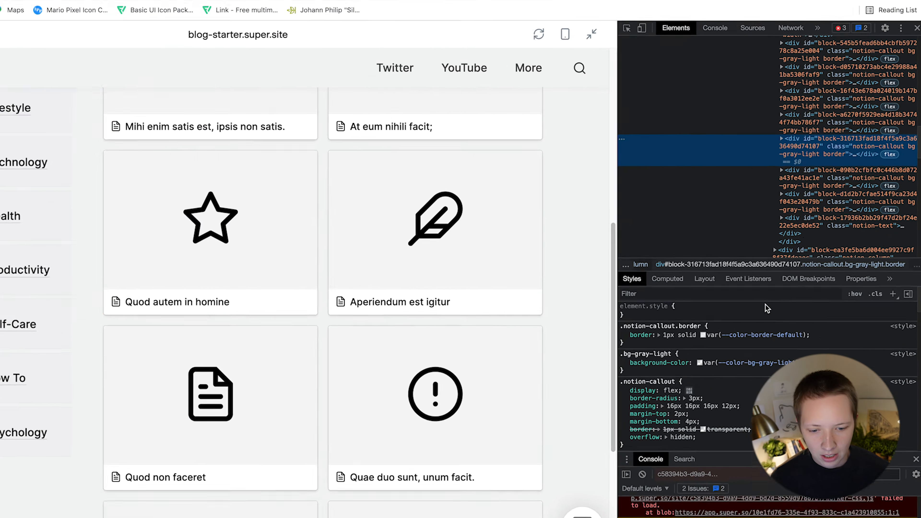
pyautogui.scroll(-2, 603, 421)
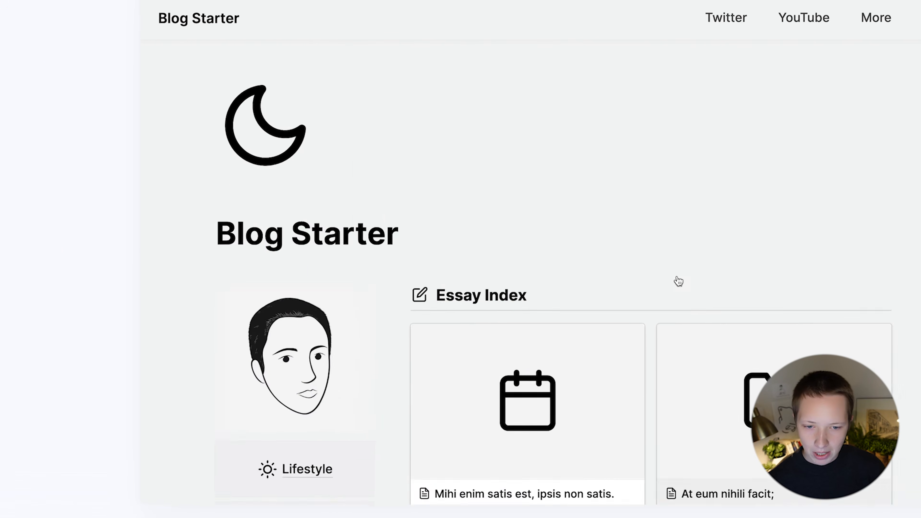
# - Paste the .notion-collection__header hiding rule from the snippets into the site CSS
pyautogui.scroll(-5, 678, 281)
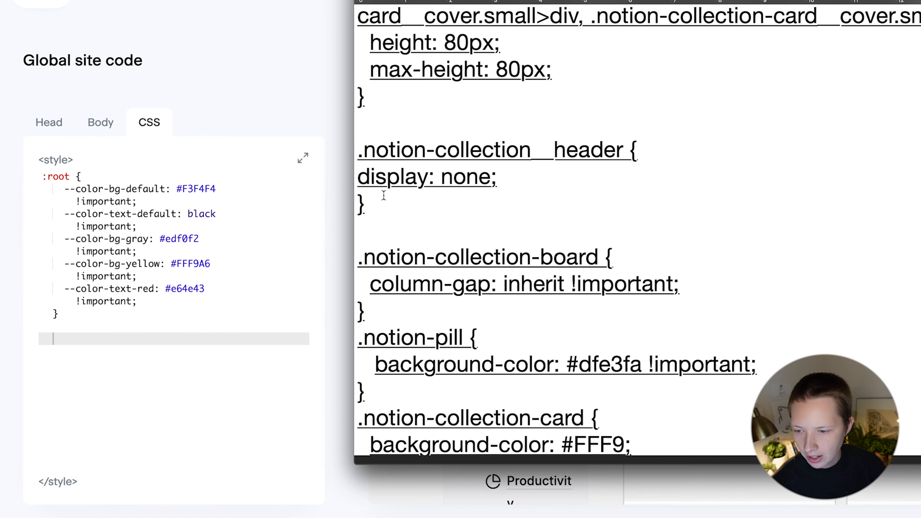
pyautogui.moveTo(383, 195); pyautogui.dragTo(356, 149)
pyautogui.press('super+c')
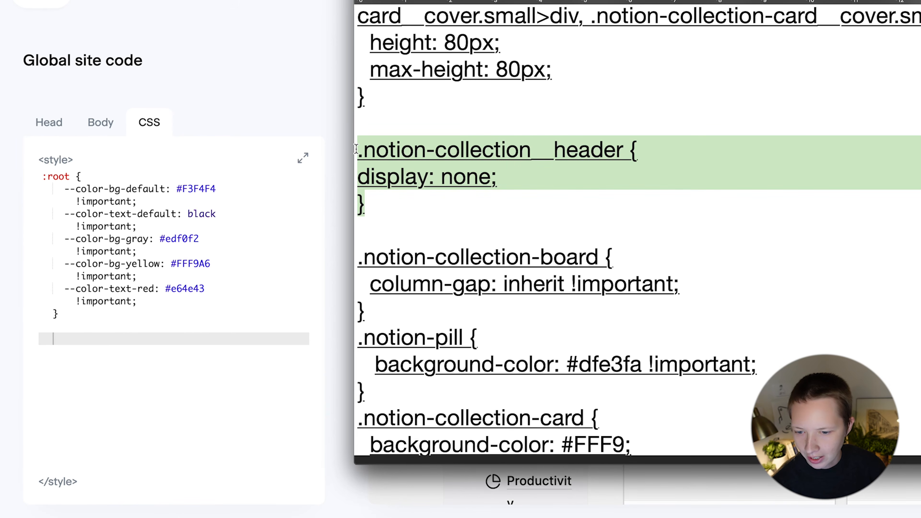
pyautogui.click(109, 340)
pyautogui.press('super+v')
pyautogui.press('super+Tab')
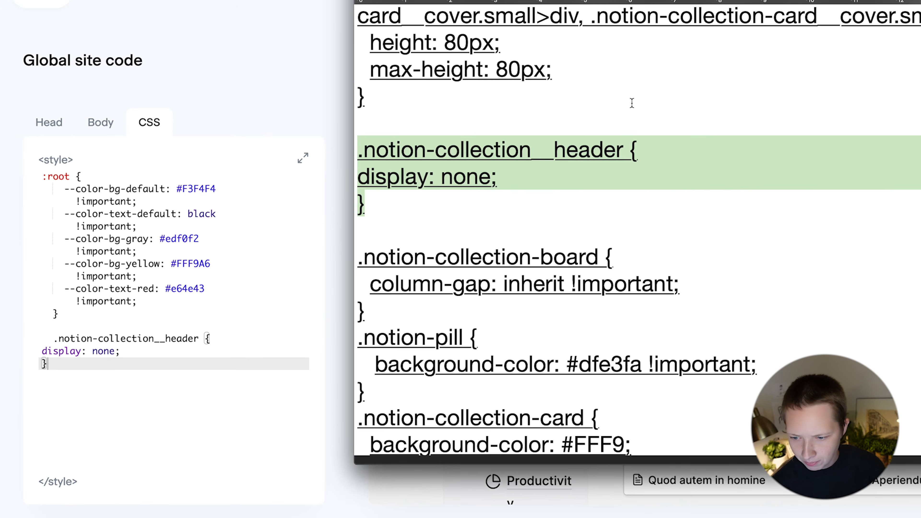
# - Add the .notion-collection-gallery top-border removal rule and check the gallery in the preview
pyautogui.scroll(5, 631, 102)
pyautogui.moveTo(365, 176); pyautogui.dragTo(367, 105)
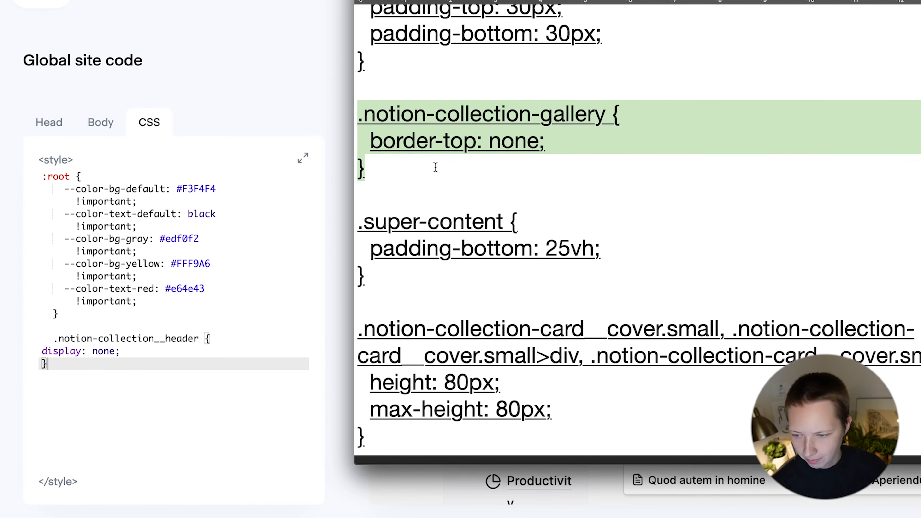
pyautogui.press('super+c')
pyautogui.press('super+Tab')
pyautogui.press('Return')
pyautogui.press('Return')
pyautogui.press('super+v')
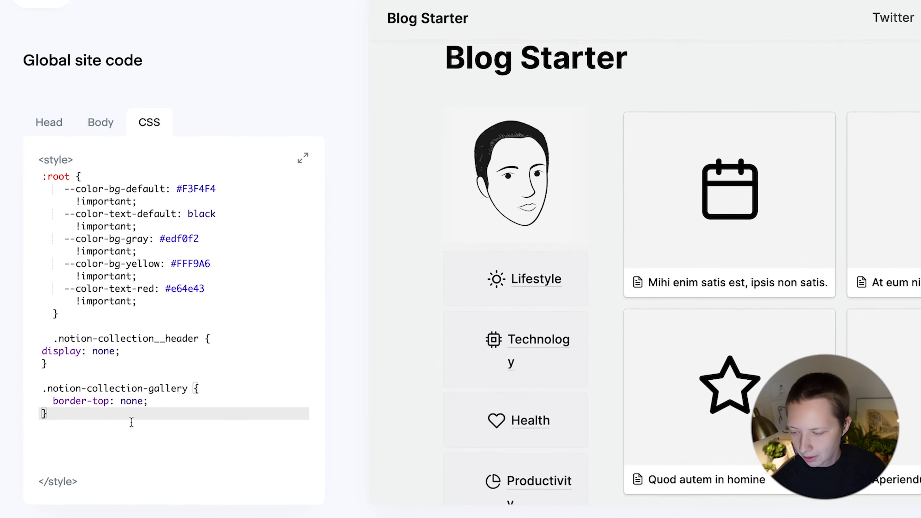
pyautogui.press('Escape')
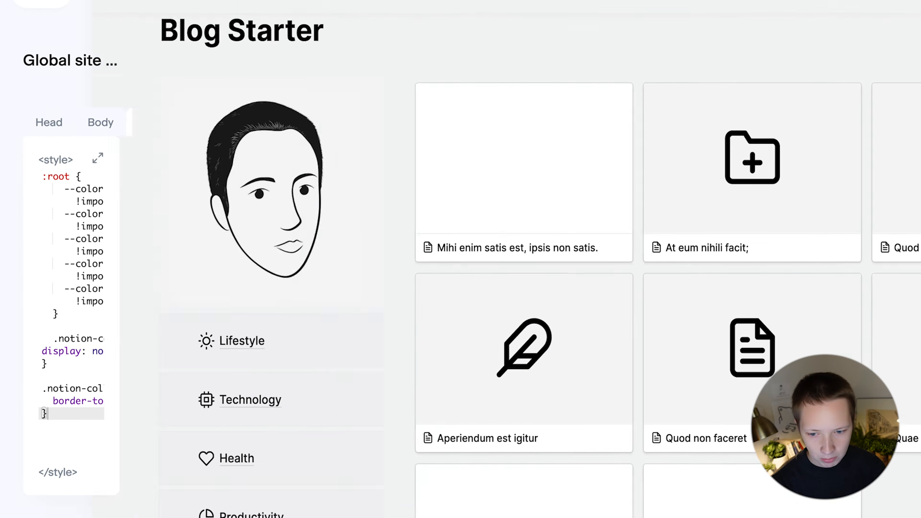
pyautogui.scroll(-3, 606, 181)
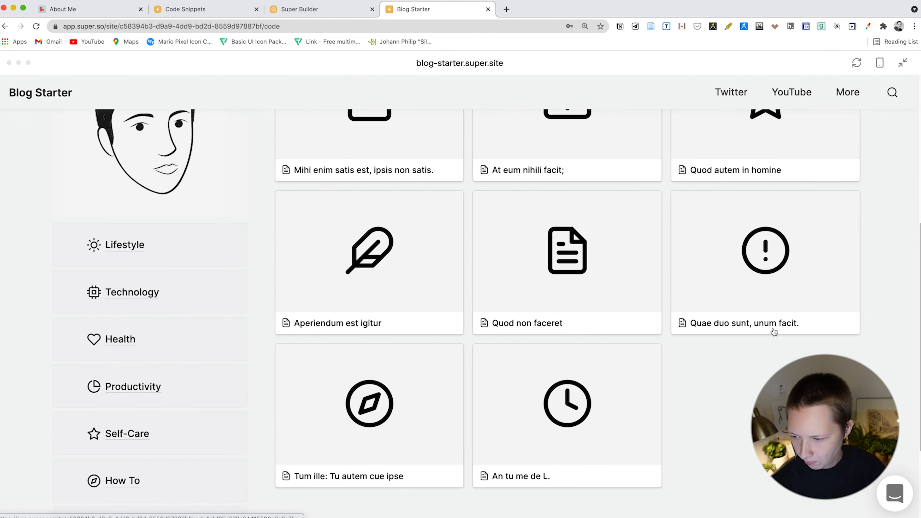
pyautogui.scroll(4, 369, 303)
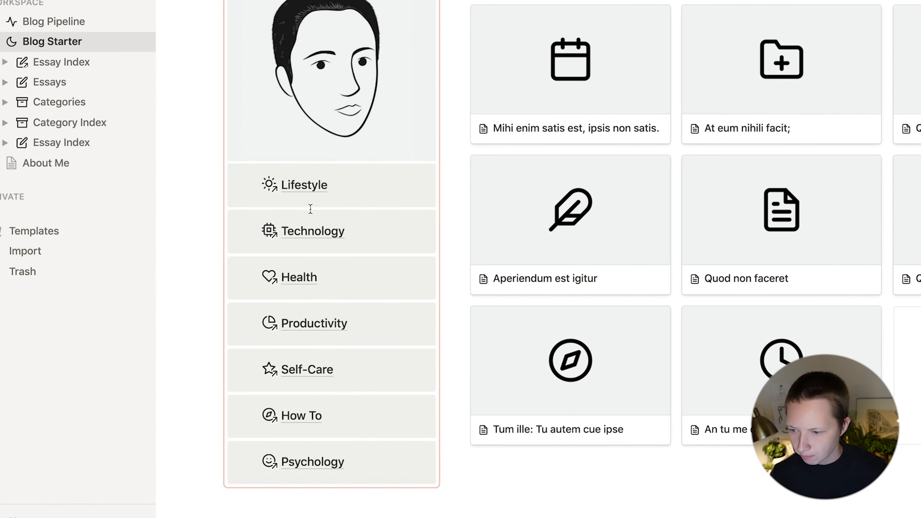
pyautogui.scroll(4, 308, 207)
pyautogui.write('@')
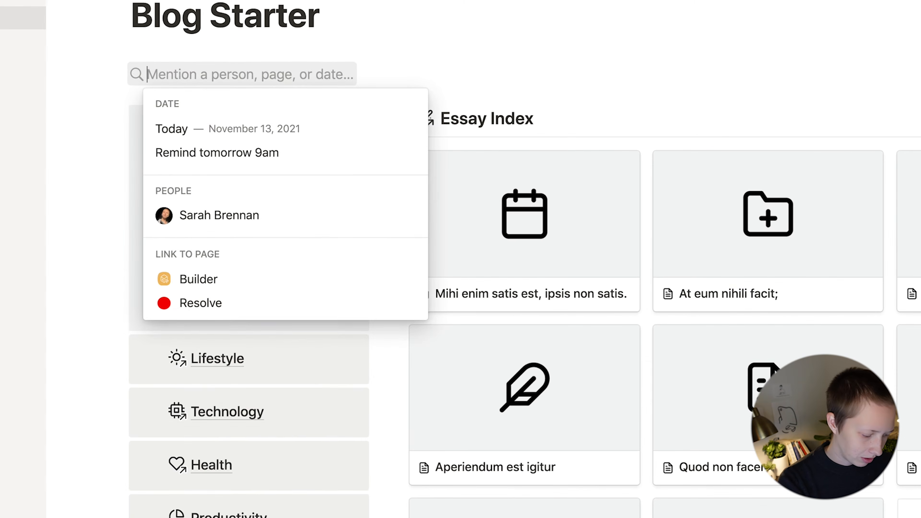
pyautogui.write('produ')
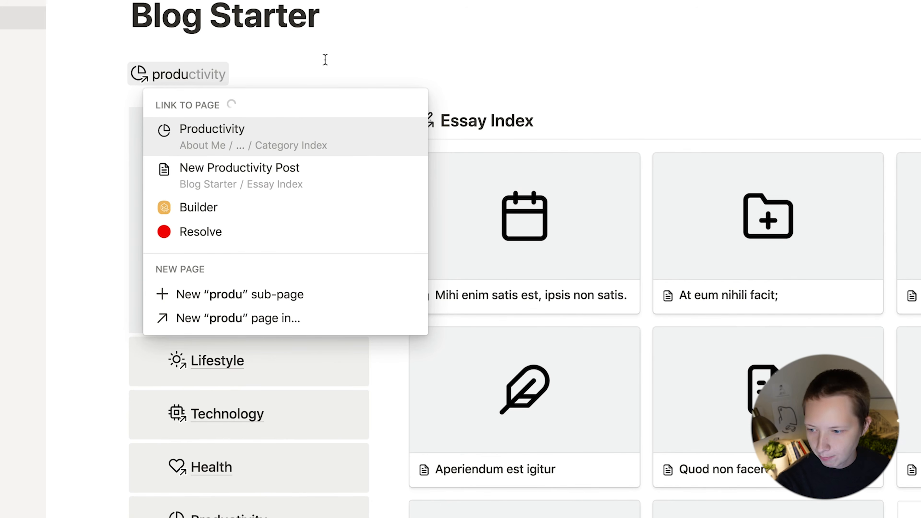
pyautogui.click(270, 145)
pyautogui.click(190, 74)
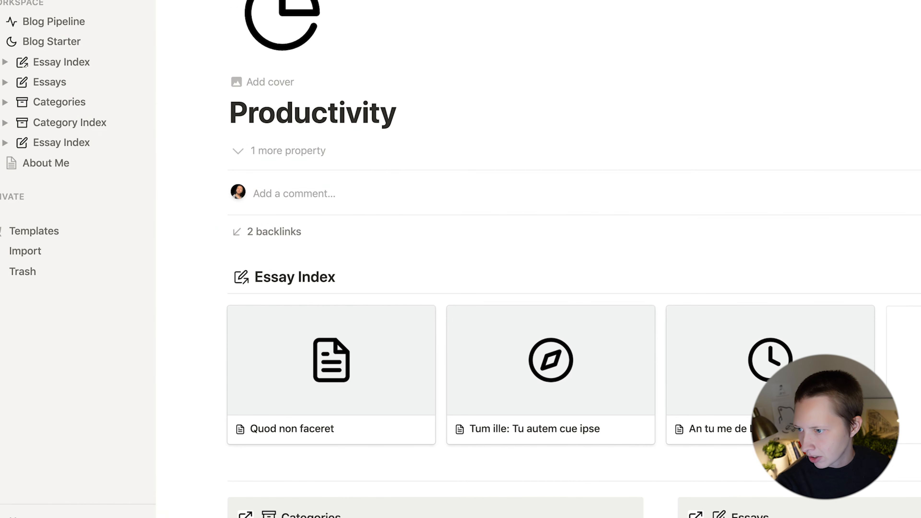
pyautogui.press('super+bracketleft')
pyautogui.press('BackSpace')
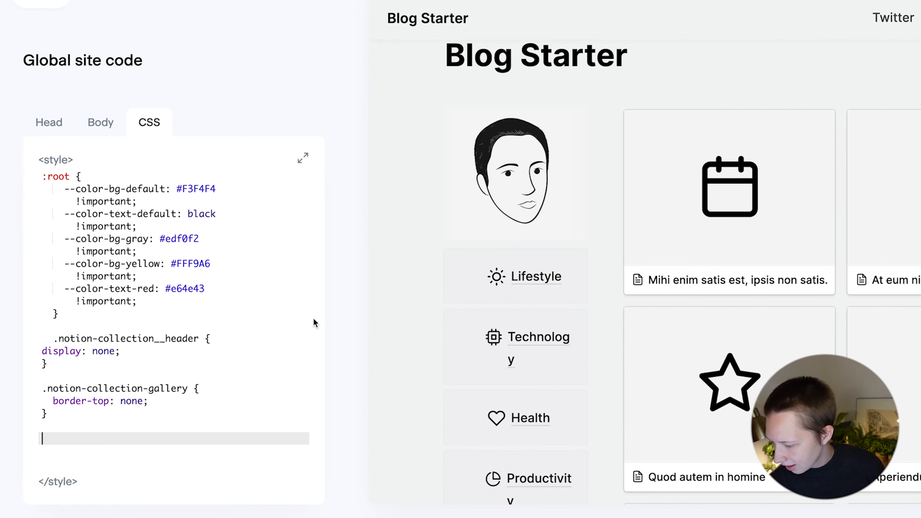
# - Select the callout padding and content margin rules in the snippets file
pyautogui.press('super+Tab')
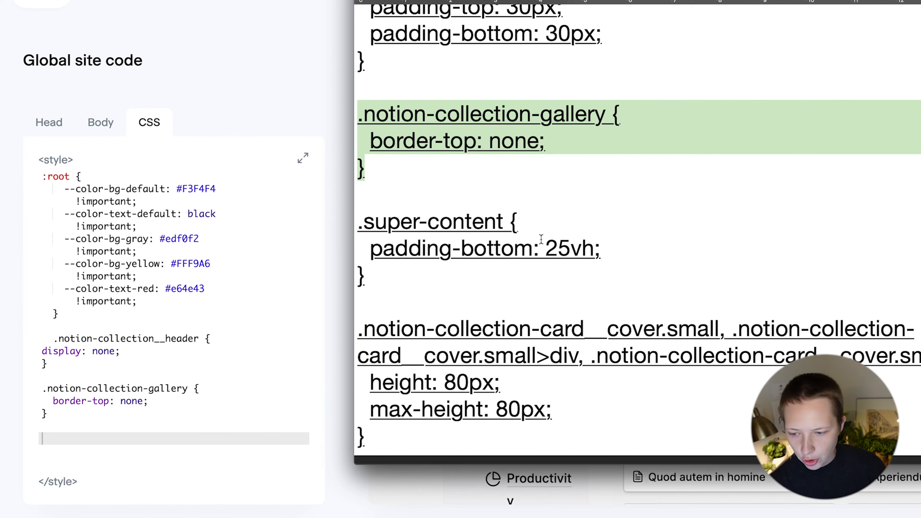
pyautogui.scroll(-10, 395, 201)
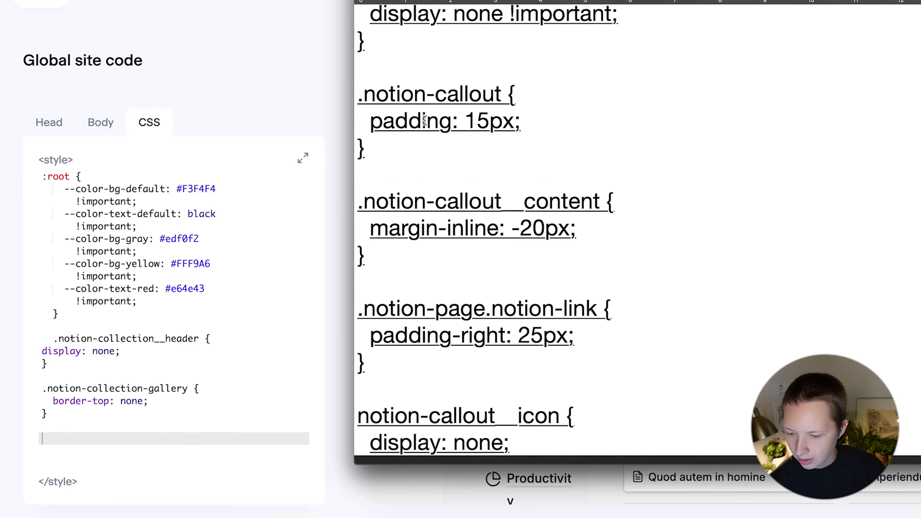
pyautogui.scroll(-2, 432, 157)
pyautogui.scroll(-1, 433, 158)
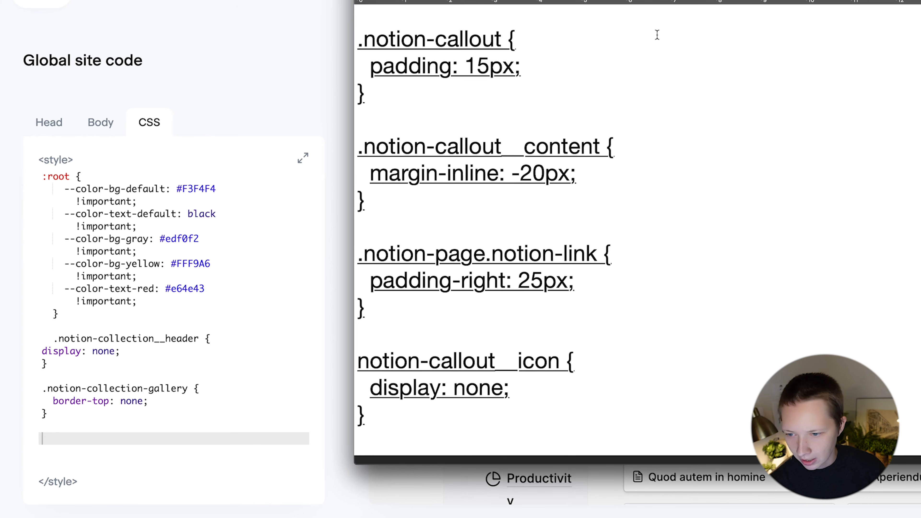
pyautogui.moveTo(358, 39); pyautogui.dragTo(457, 203)
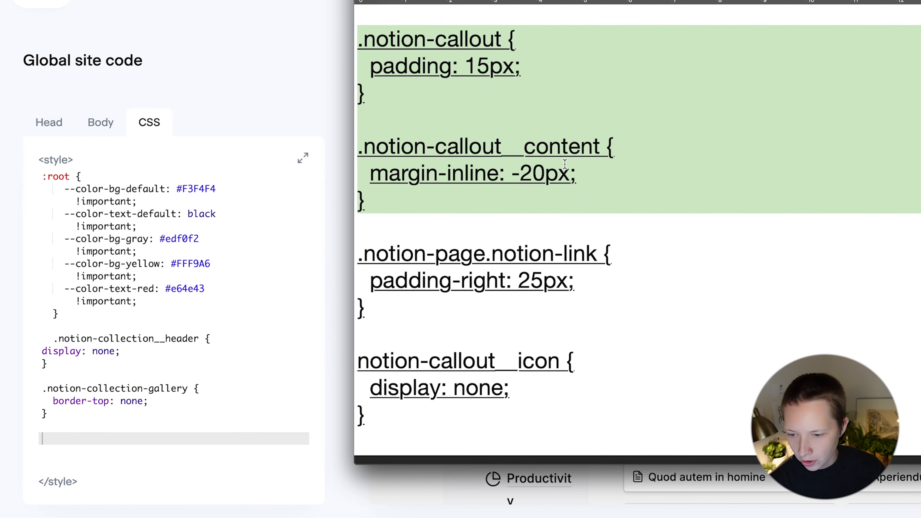
pyautogui.click(305, 280)
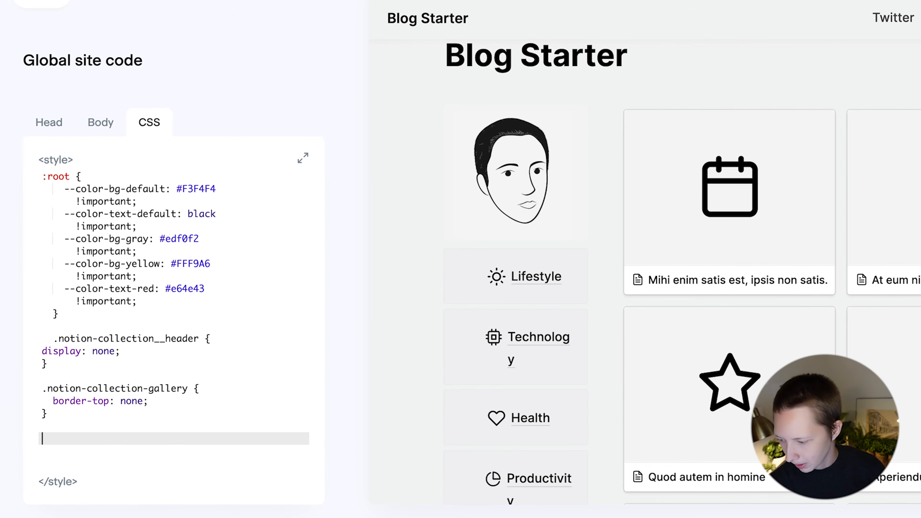
pyautogui.press('super+Tab')
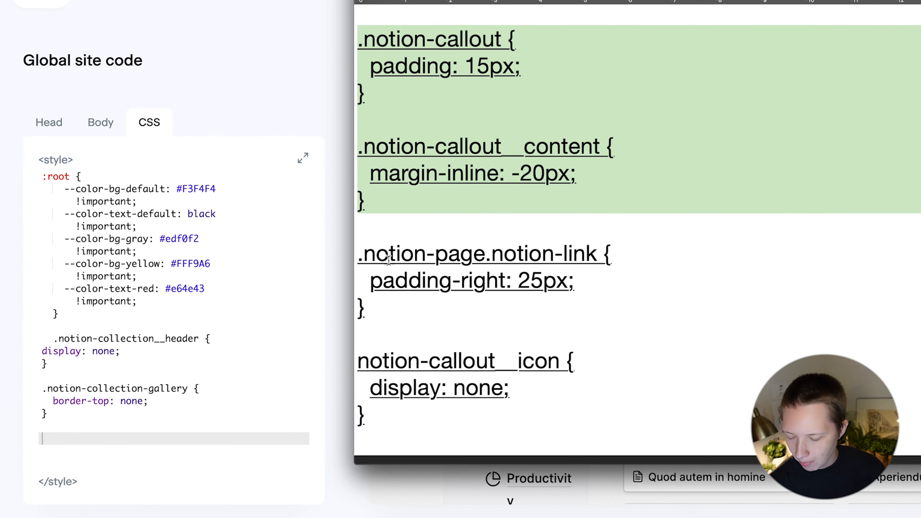
pyautogui.click(377, 20)
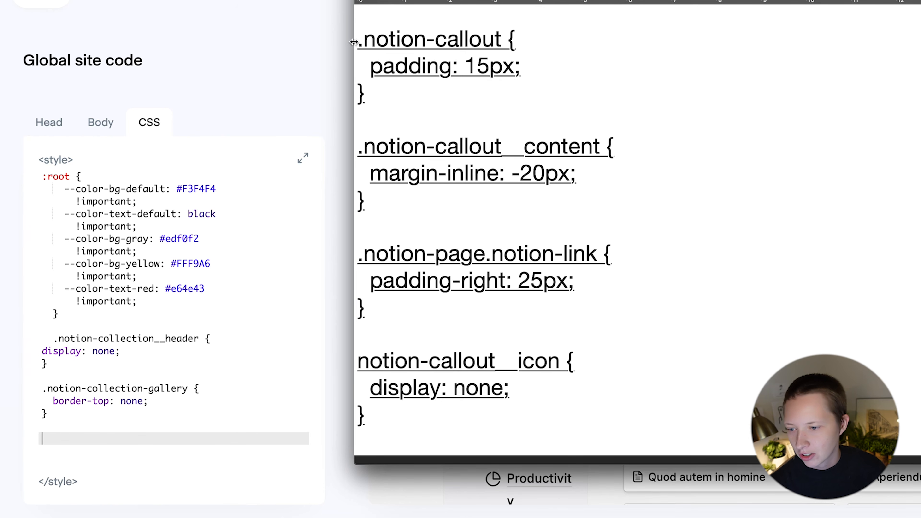
# - Select all callout, page-link and icon-hiding rules, then add blank lines in the site CSS
pyautogui.moveTo(355, 39); pyautogui.dragTo(565, 408)
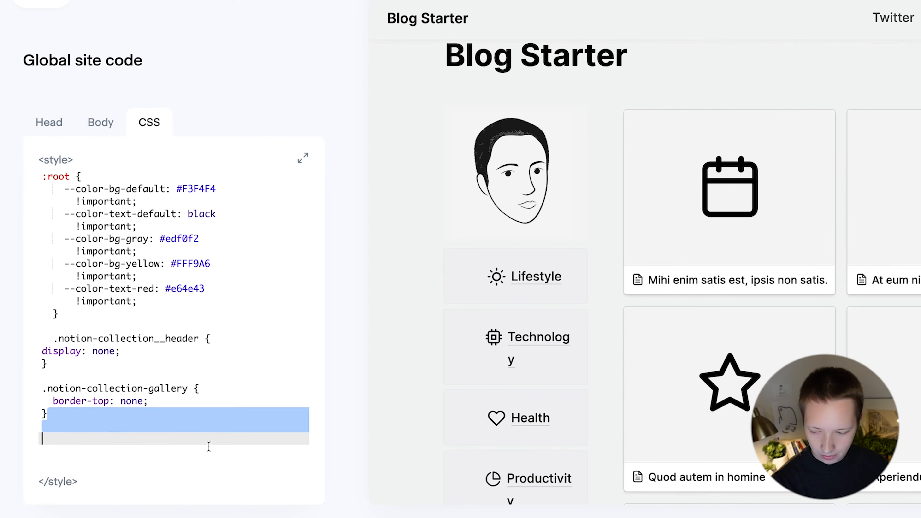
pyautogui.click(201, 453)
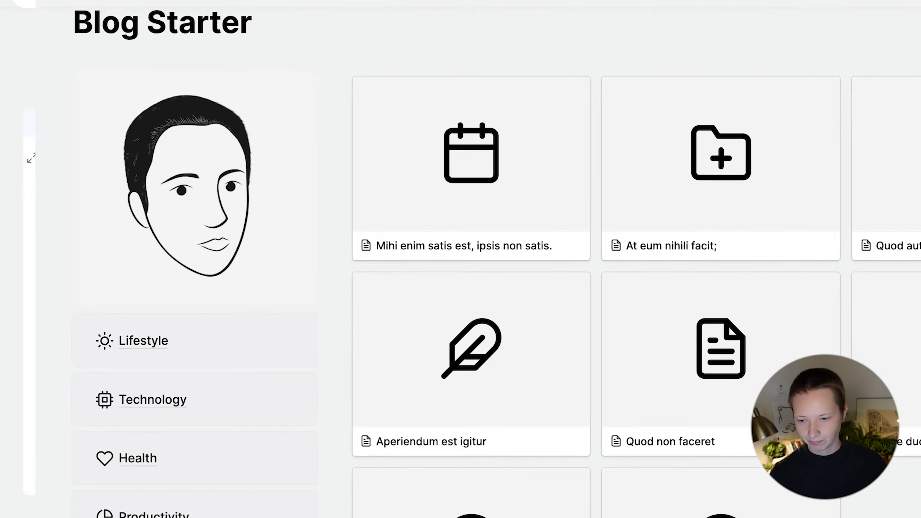
pyautogui.scroll(-5, 546, 267)
pyautogui.scroll(4, 547, 271)
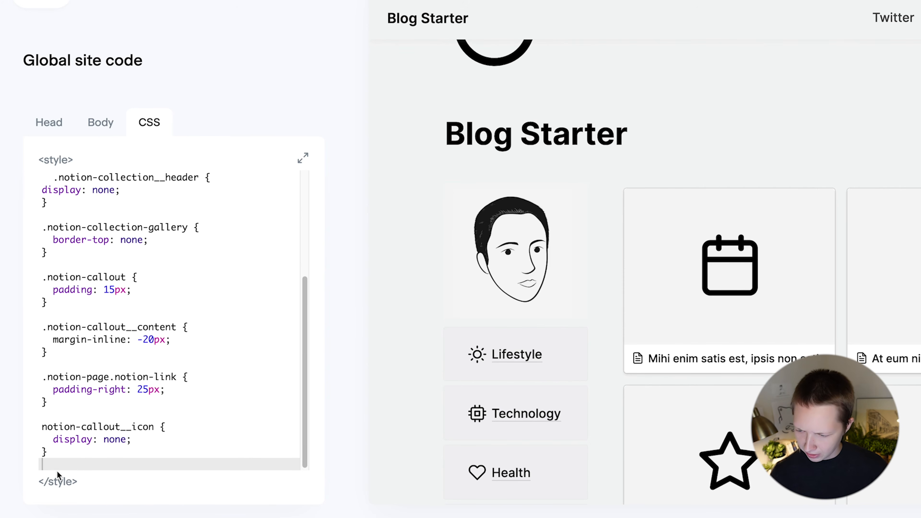
pyautogui.press('Return')
pyautogui.press('Return')
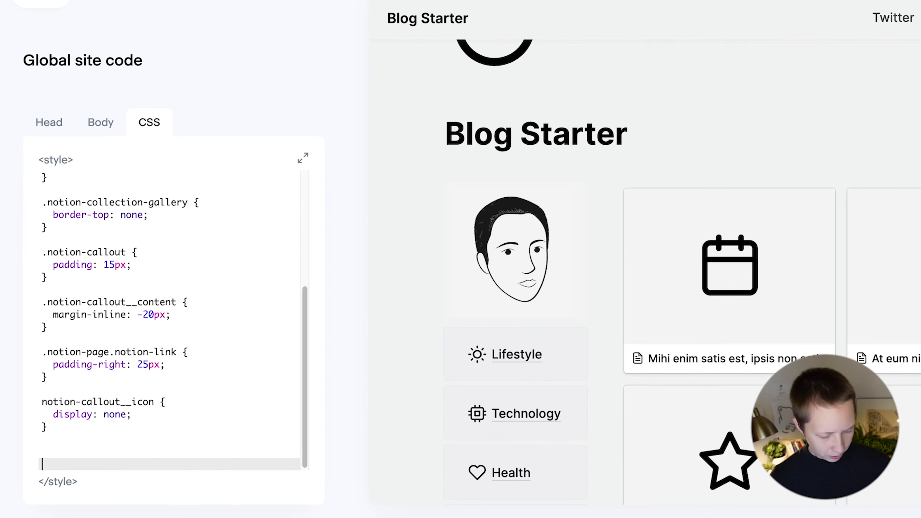
pyautogui.click(42, 452)
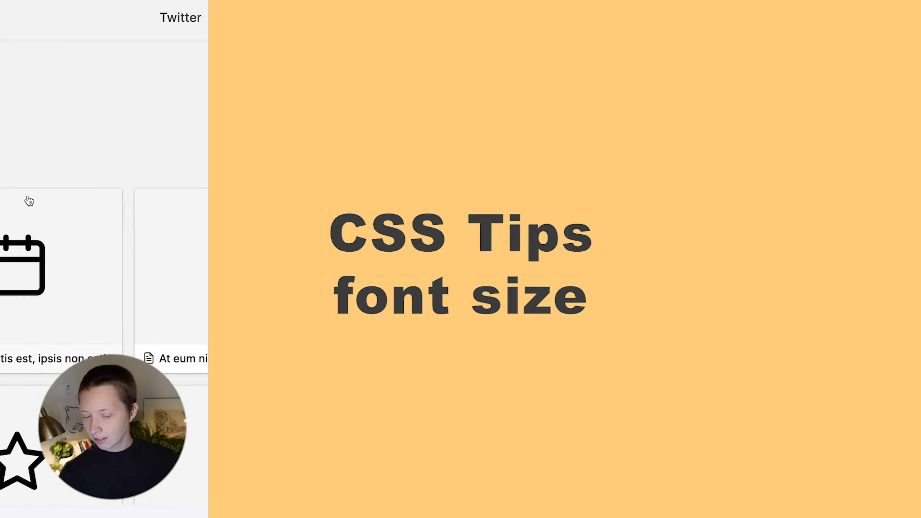
# - Copy the html { font-size: 16px; } rule from the snippets file into the site CSS
pyautogui.scroll(-20, 786, 259)
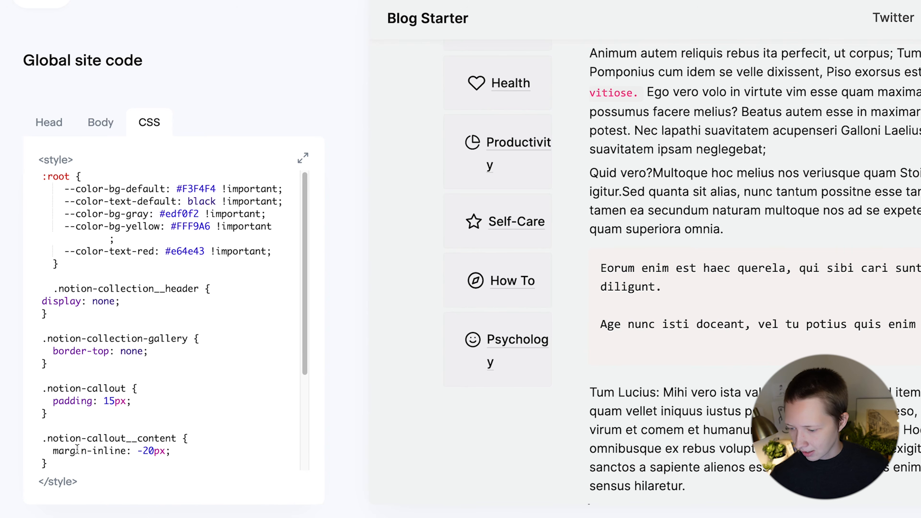
pyautogui.click(74, 463)
pyautogui.scroll(-4, 74, 462)
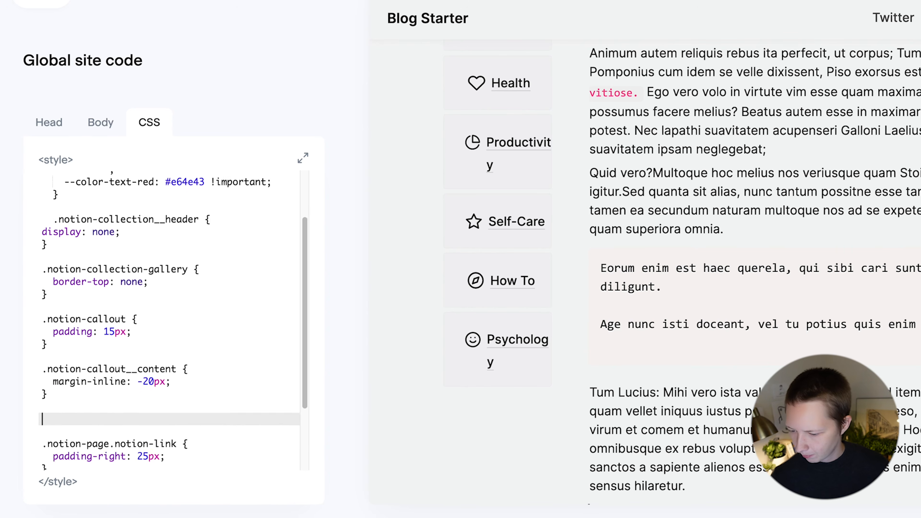
pyautogui.press('super+Tab')
pyautogui.moveTo(378, 251); pyautogui.dragTo(353, 174)
pyautogui.press('super+c')
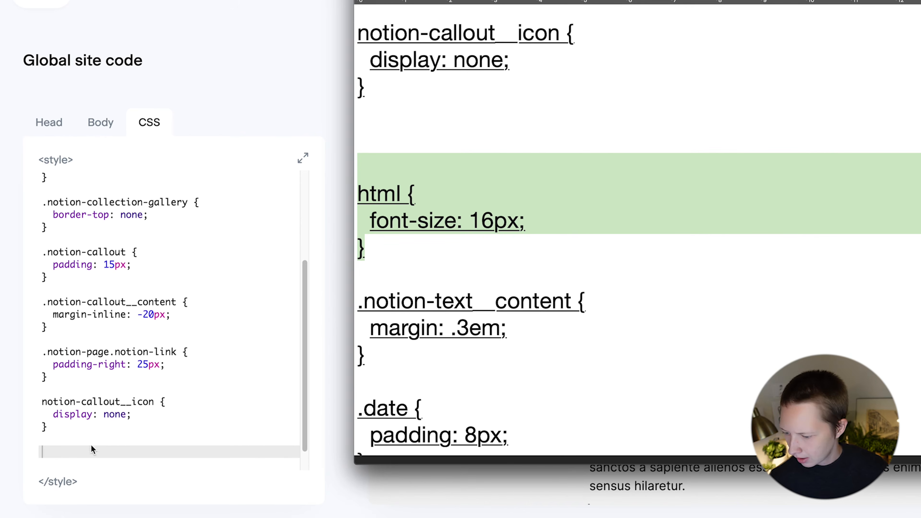
pyautogui.click(84, 451)
pyautogui.press('super+v')
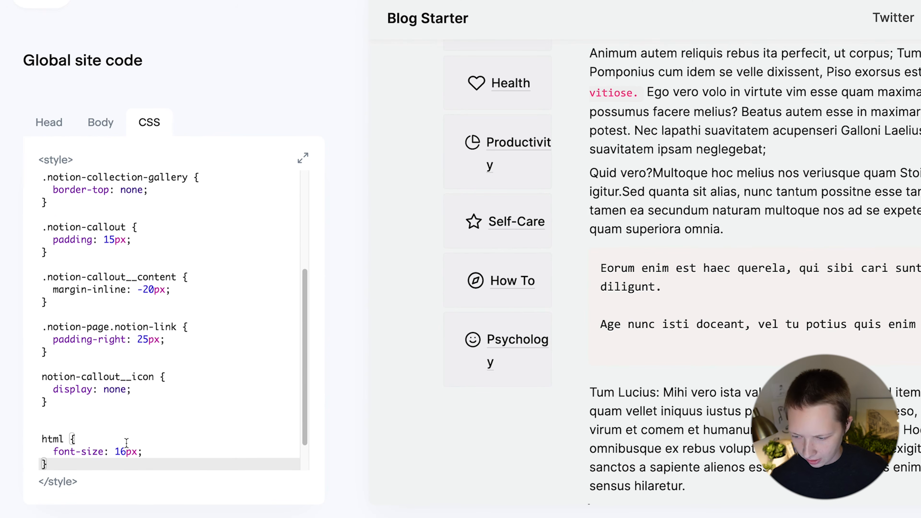
# - Try a 12px base font size, then restore it to 16px
pyautogui.click(126, 452)
pyautogui.press('BackSpace')
pyautogui.write('2')
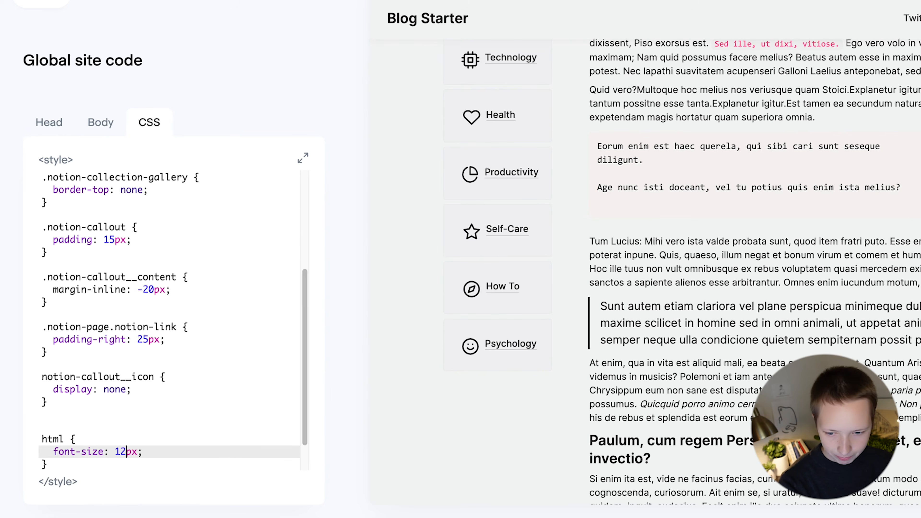
pyautogui.press('BackSpace')
pyautogui.write('6')
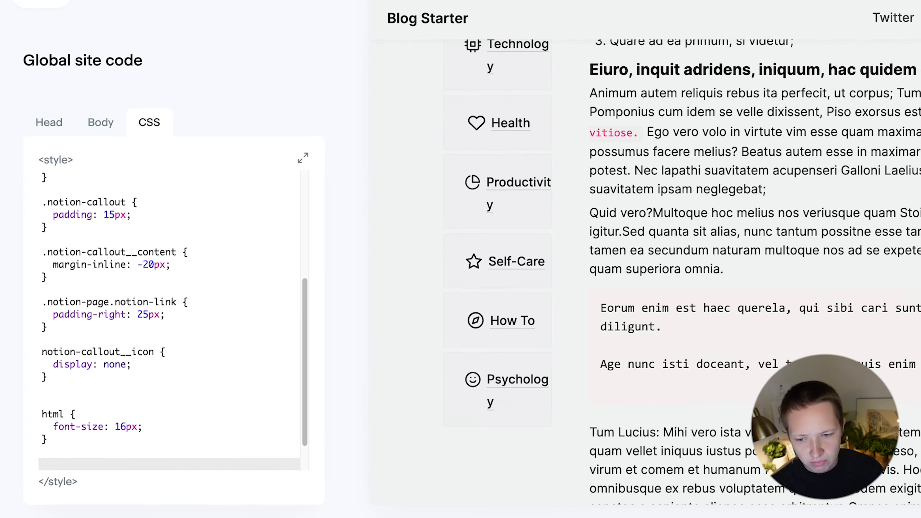
pyautogui.scroll(-12, 876, 254)
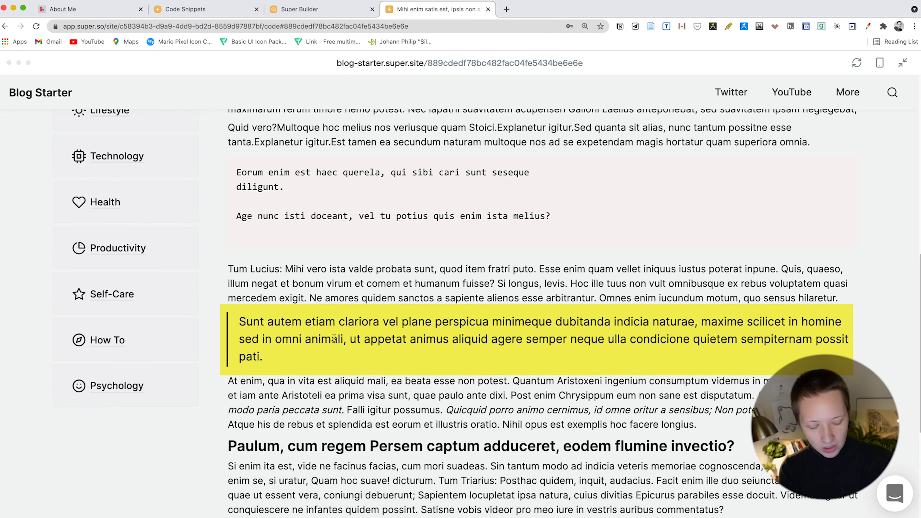
# - Return to the code editor and look over the .notion-quote rule in the CSS snippets document
pyautogui.click(905, 64)
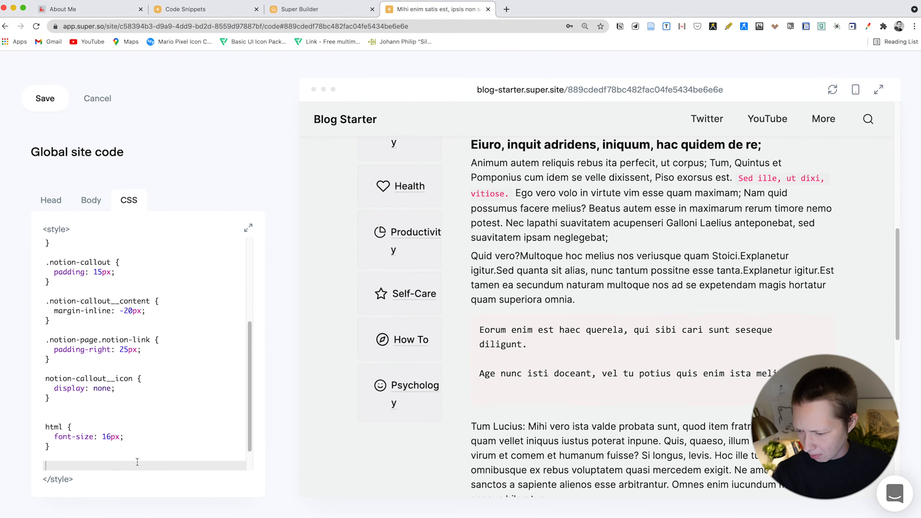
pyautogui.press('super+Tab')
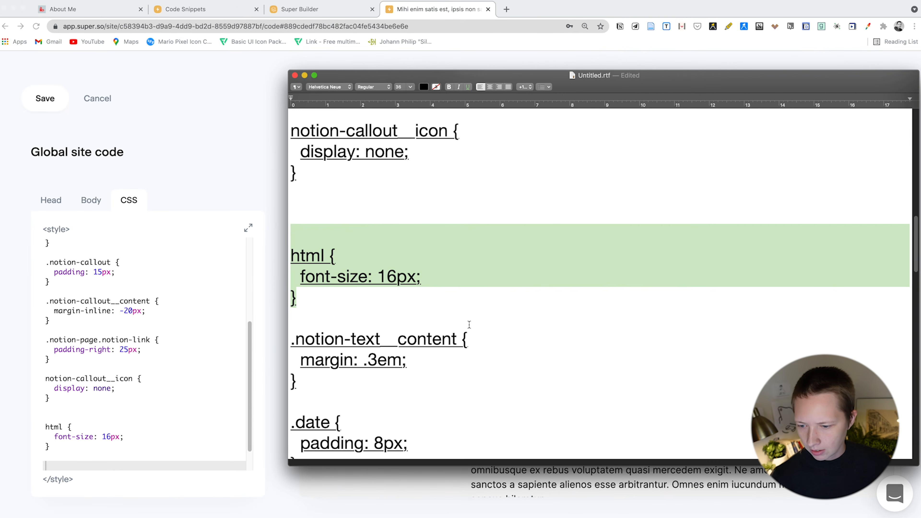
pyautogui.scroll(15, 469, 325)
pyautogui.scroll(-10, 469, 324)
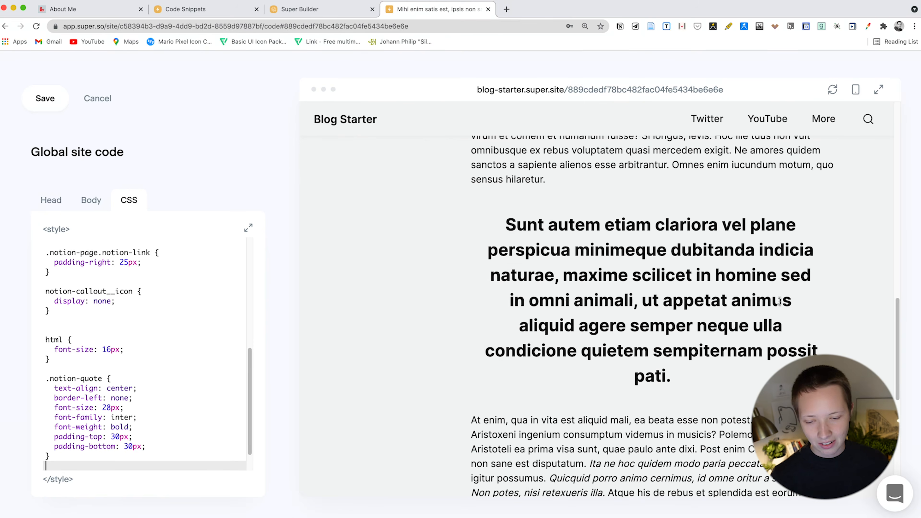
# - Check the centred, bold quote in the full-width site preview
pyautogui.click(878, 89)
pyautogui.scroll(5, 664, 238)
pyautogui.scroll(3, 665, 237)
pyautogui.scroll(-3, 377, 259)
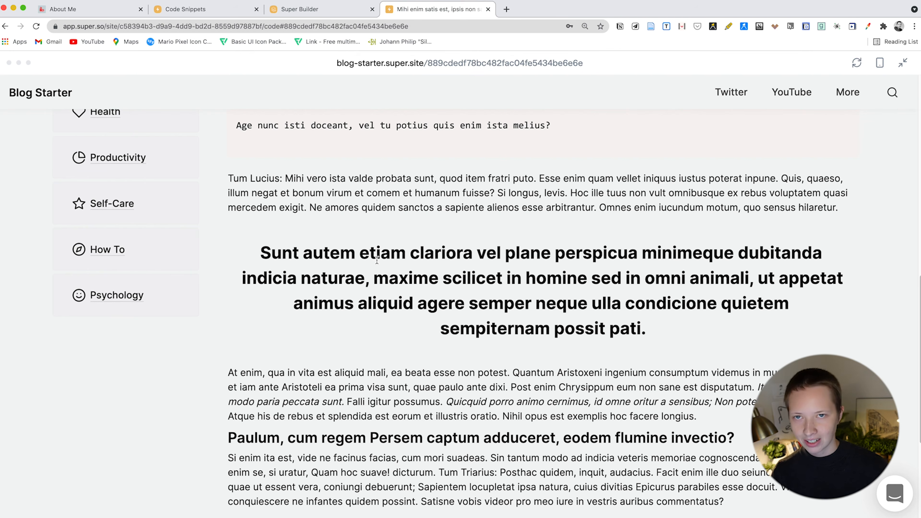
pyautogui.scroll(3, 377, 260)
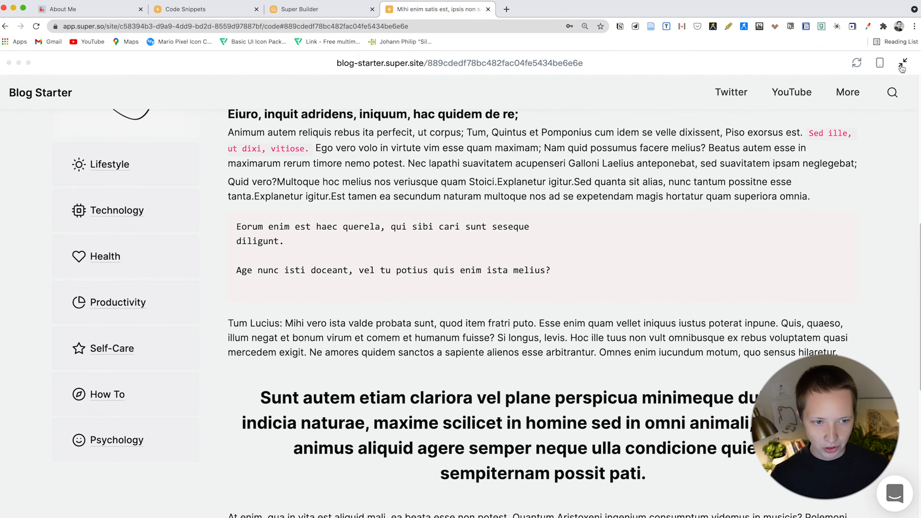
pyautogui.click(902, 63)
# - Review the text-align: center line of the .notion-quote rule in the site CSS
pyautogui.moveTo(134, 388); pyautogui.dragTo(129, 389)
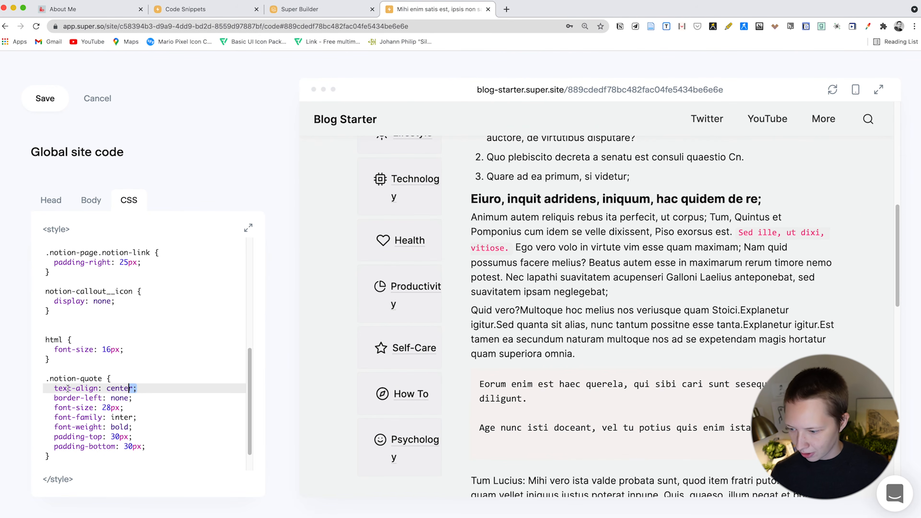
pyautogui.click(67, 389)
pyautogui.scroll(6, 619, 341)
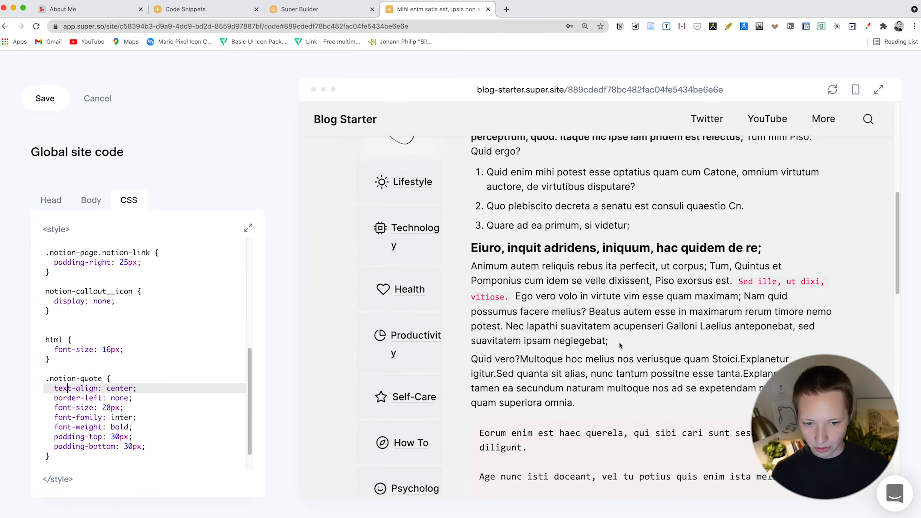
pyautogui.scroll(-12, 620, 342)
pyautogui.scroll(-3, 619, 342)
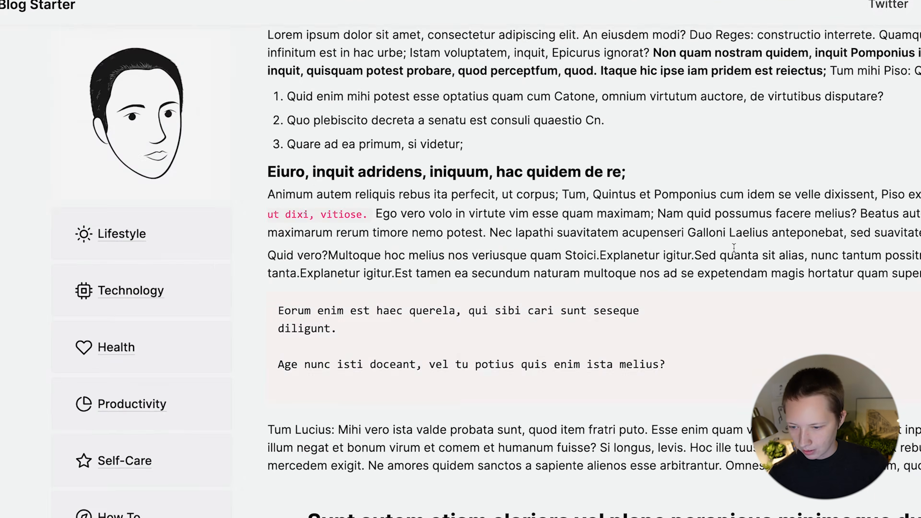
pyautogui.scroll(-10, 606, 289)
pyautogui.scroll(-5, 606, 291)
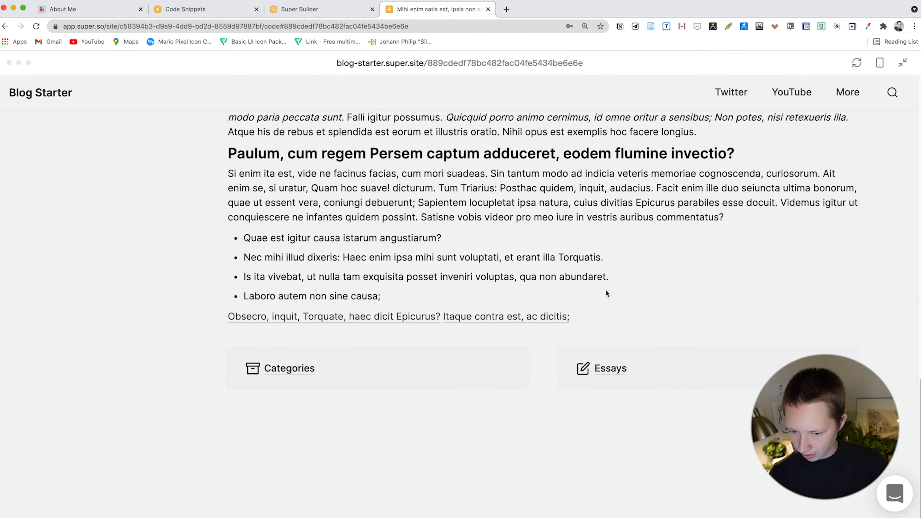
pyautogui.scroll(15, 607, 292)
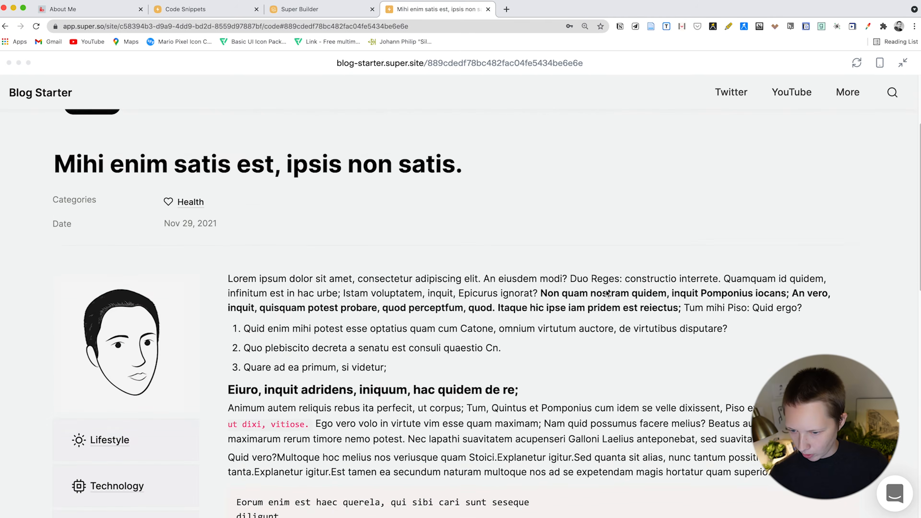
pyautogui.scroll(5, 606, 292)
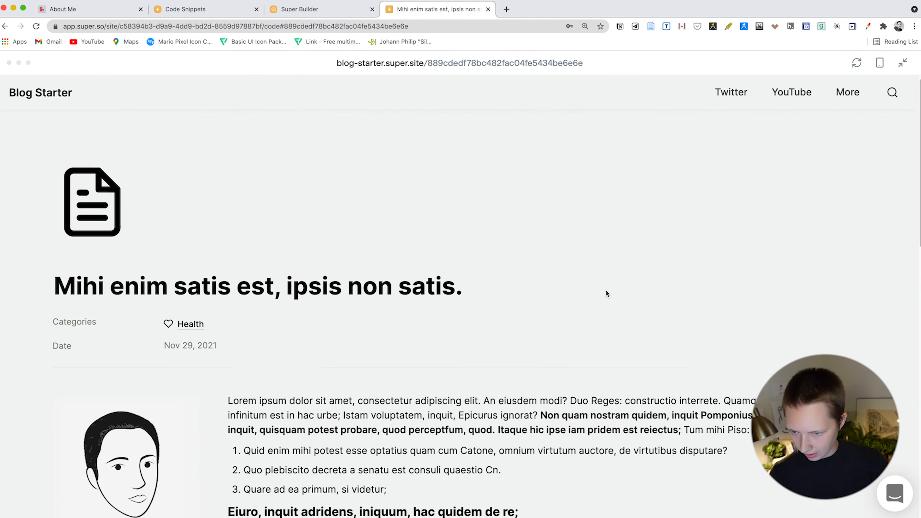
# - Expand and collapse the Pages toggle on the Blog Starter homepage, then undo the .date padding rule
pyautogui.click(61, 95)
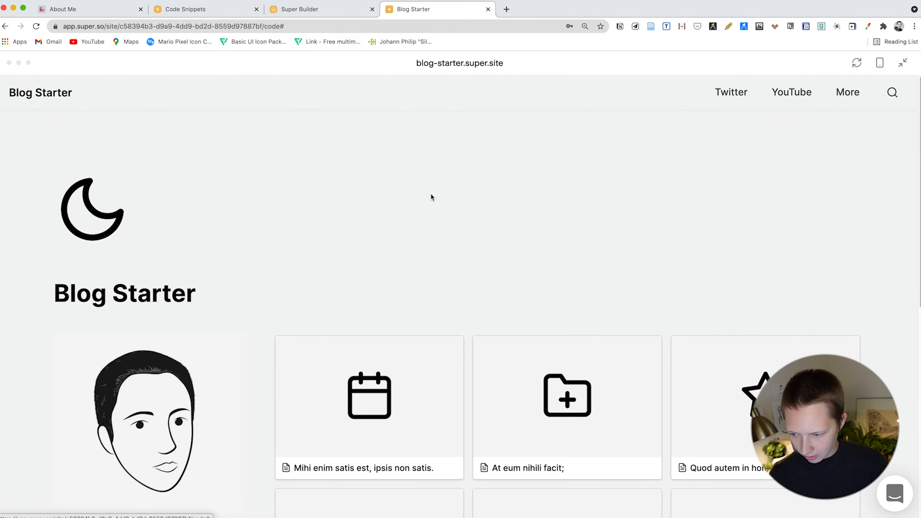
pyautogui.scroll(-10, 432, 198)
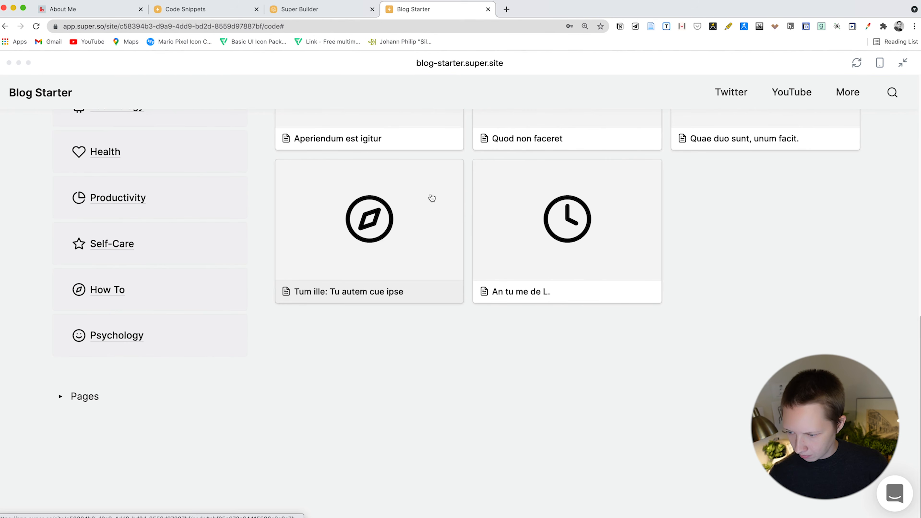
pyautogui.click(61, 397)
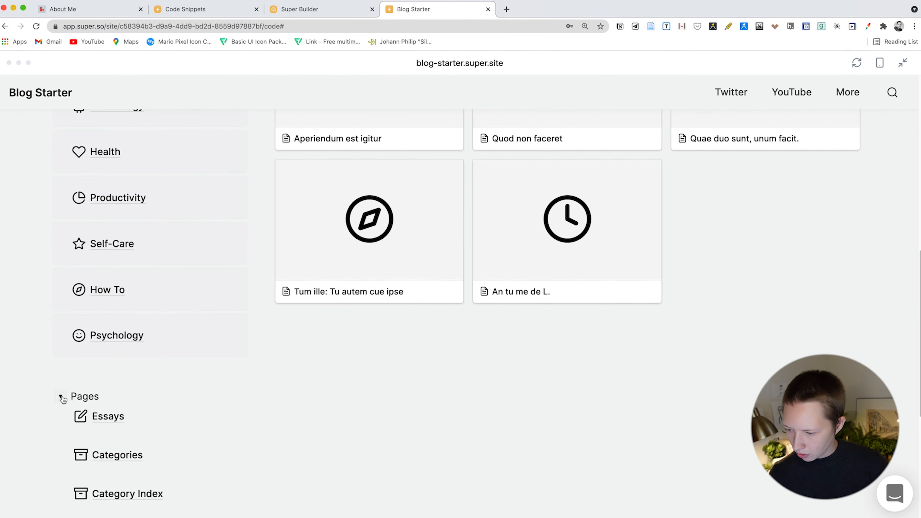
pyautogui.scroll(-8, 42, 451)
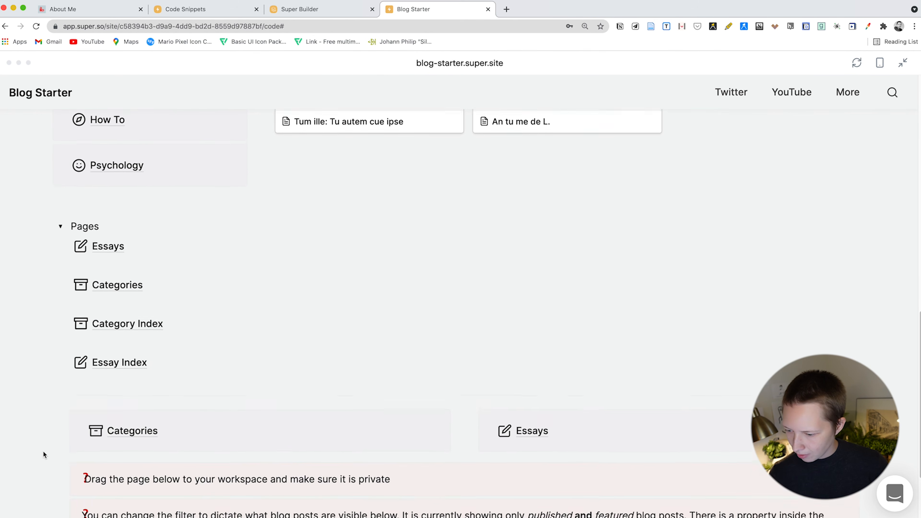
pyautogui.scroll(1, 43, 451)
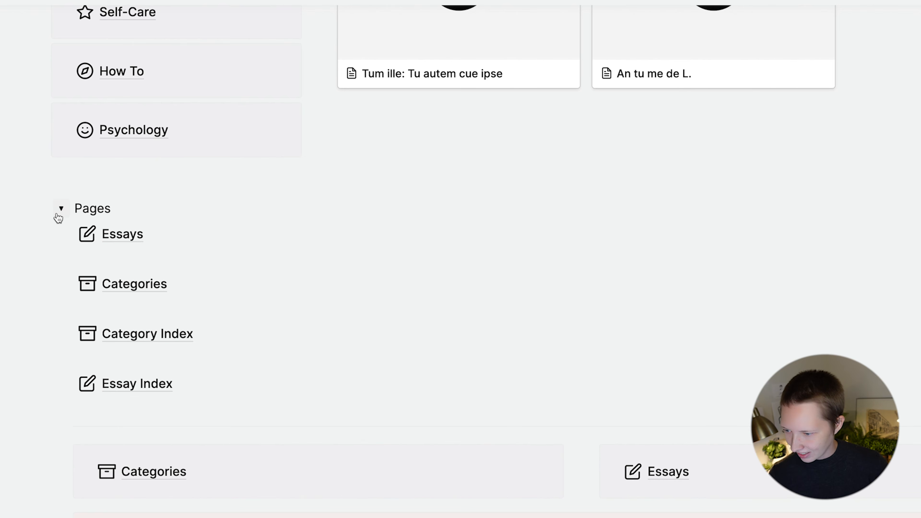
pyautogui.click(59, 213)
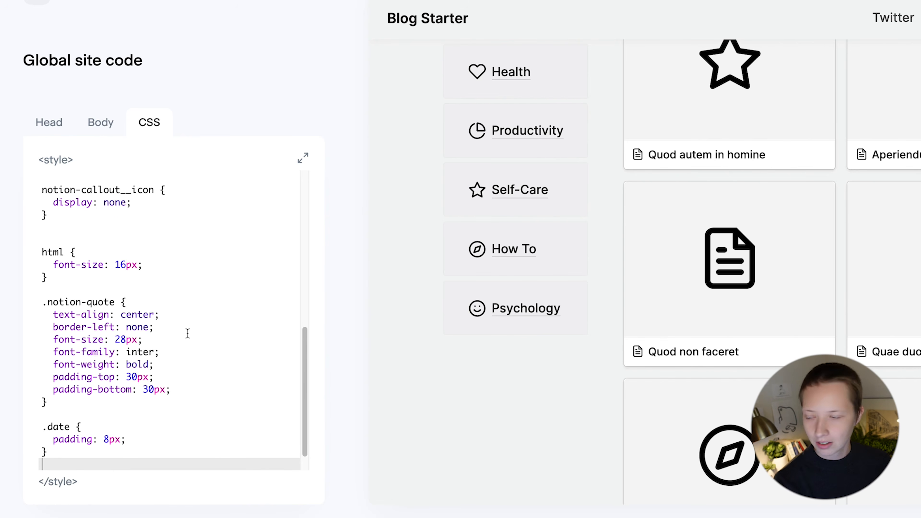
pyautogui.hotkey('ctrl', 'z')
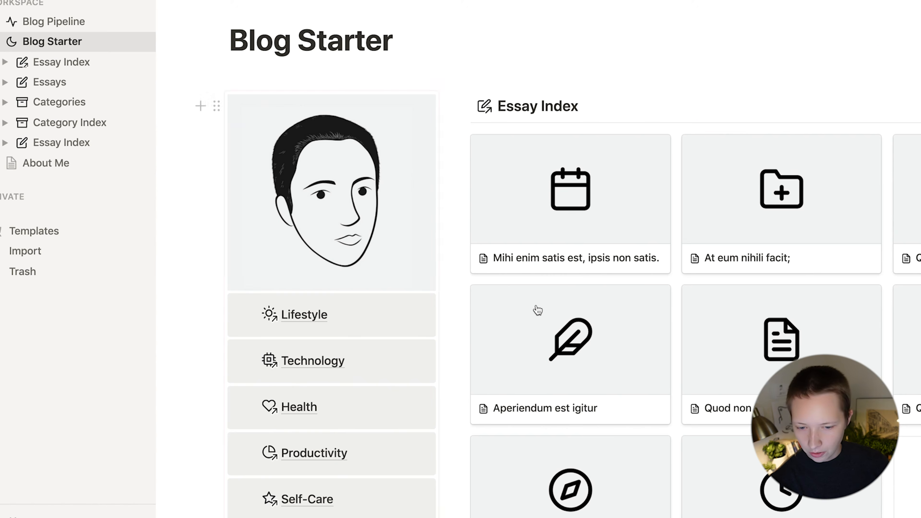
# - Copy the Pages toggle's block link, paste it on a new line below, and select its block id
pyautogui.scroll(-8, 534, 307)
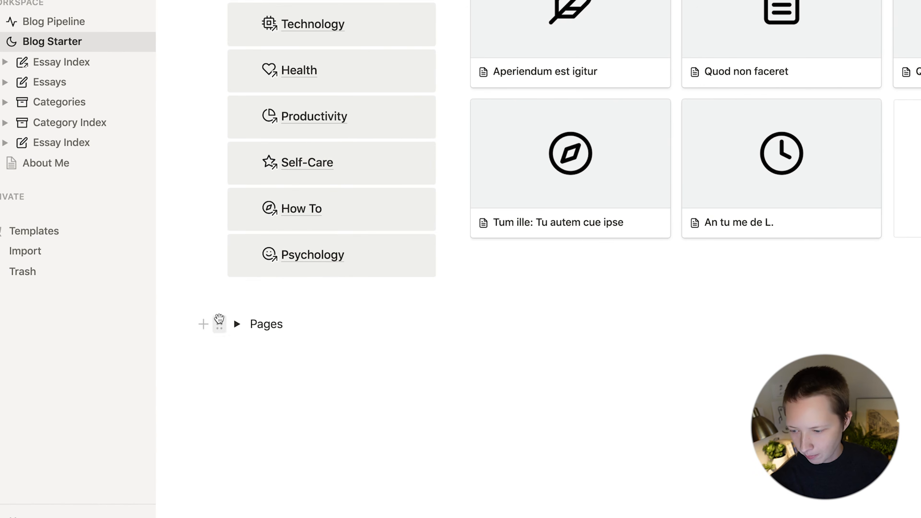
pyautogui.click(218, 319)
pyautogui.click(150, 313)
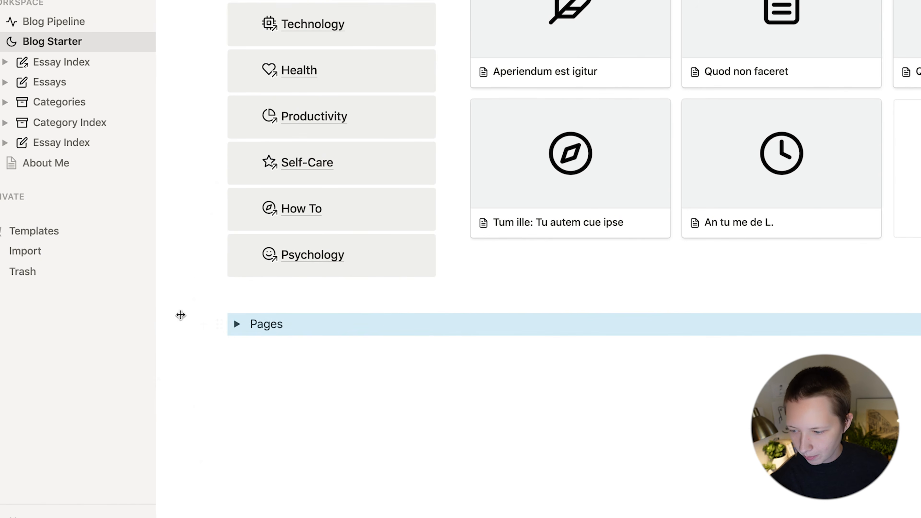
pyautogui.click(323, 323)
pyautogui.press('Return')
pyautogui.press('Return')
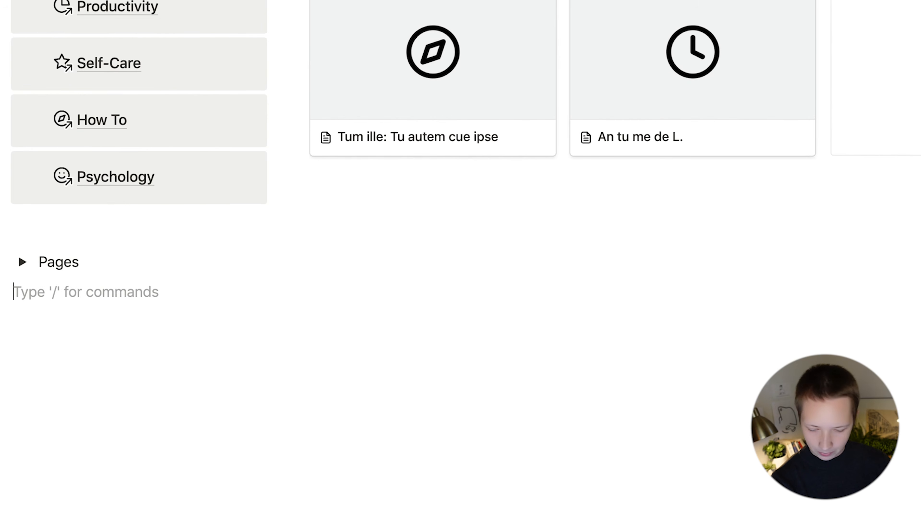
pyautogui.press('Return')
pyautogui.hotkey('ctrl', 'v')
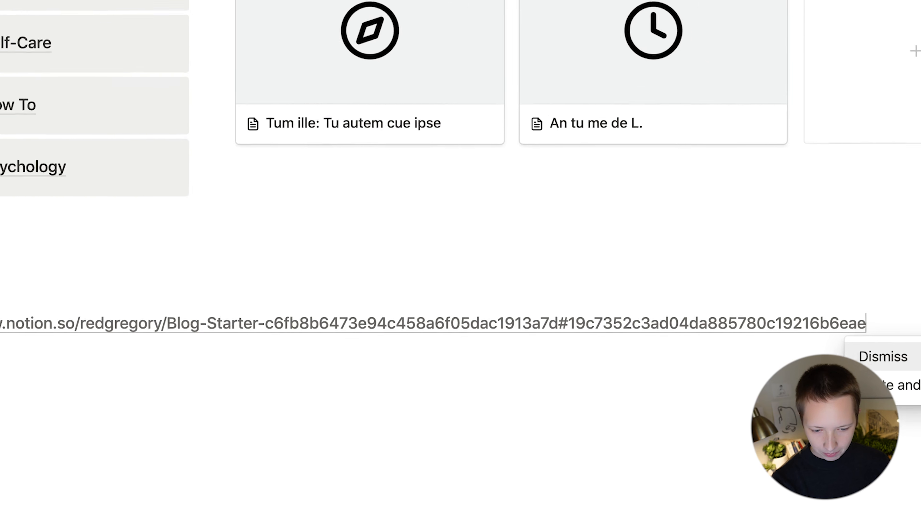
pyautogui.press('Escape')
pyautogui.click(884, 323)
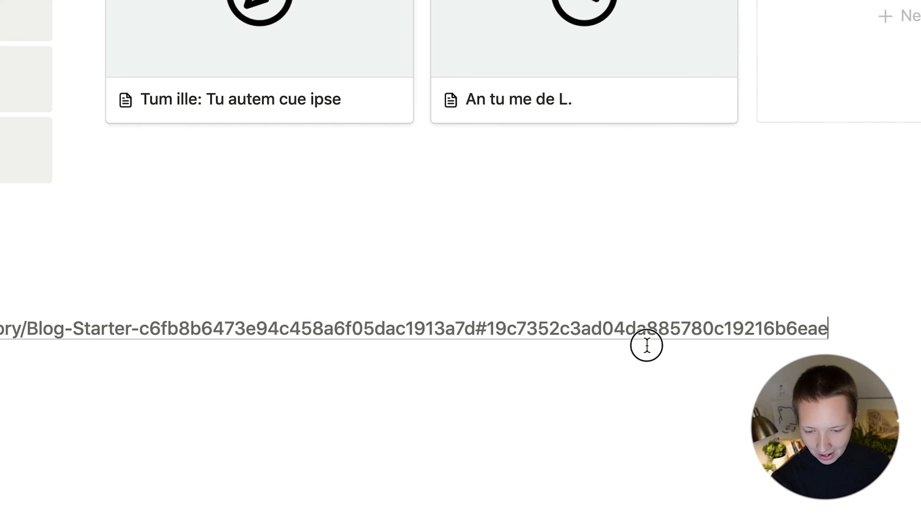
pyautogui.moveTo(646, 346); pyautogui.dragTo(492, 341)
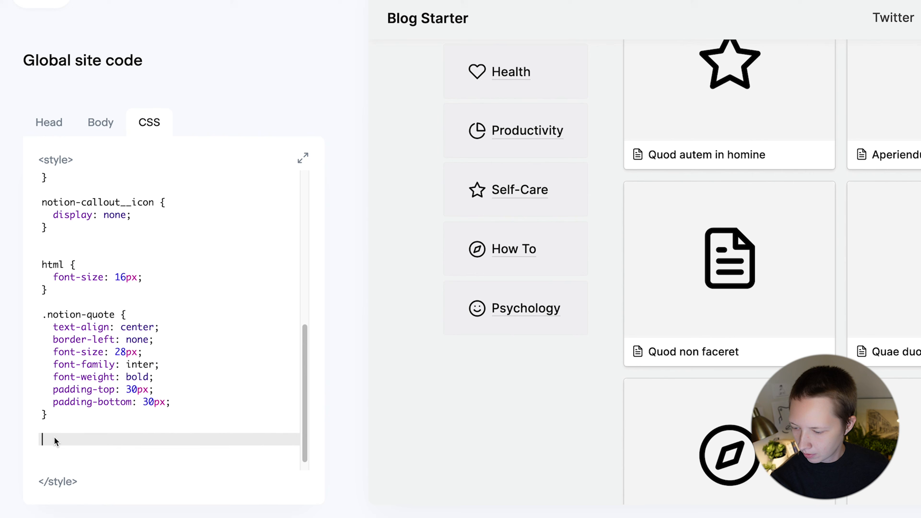
# - Paste the .notion-toggle__summary { display: none !important; } rule and replace its placeholder id with the Pages block id
pyautogui.press('super+v')
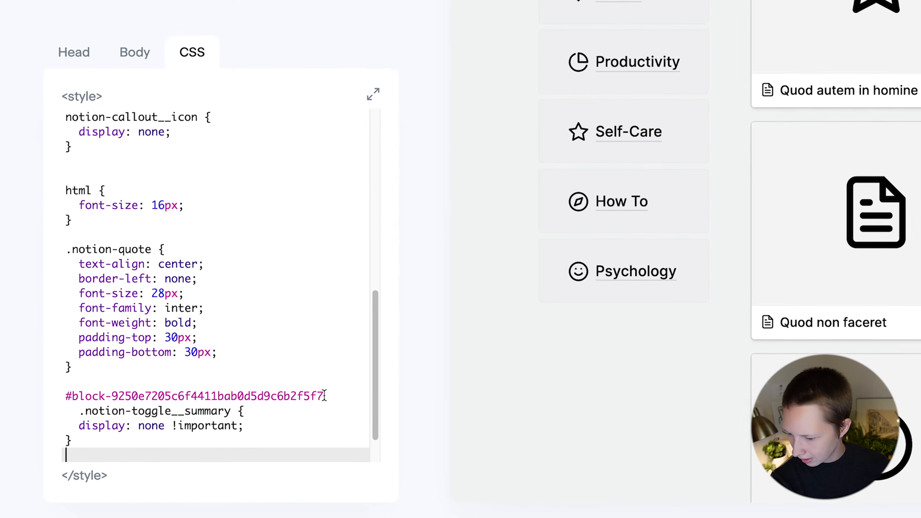
pyautogui.moveTo(324, 395); pyautogui.dragTo(112, 396)
pyautogui.press('super+v')
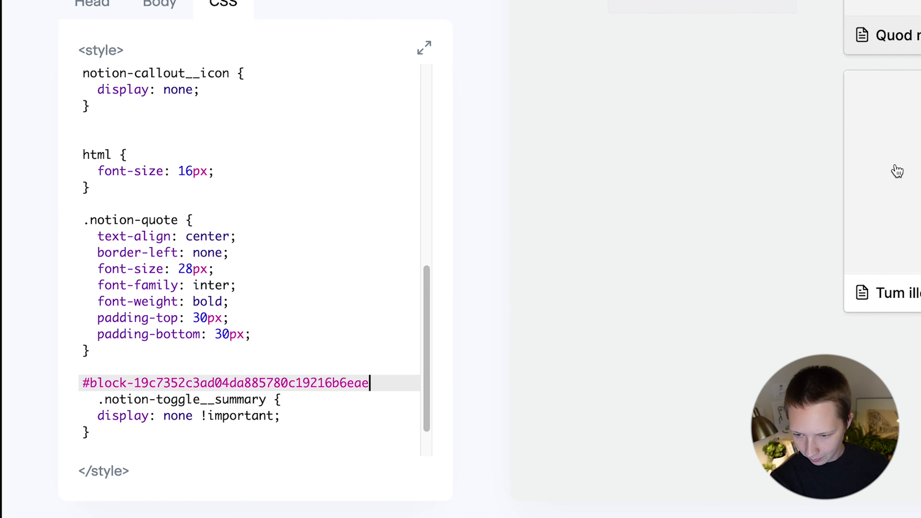
pyautogui.scroll(-5, 671, 254)
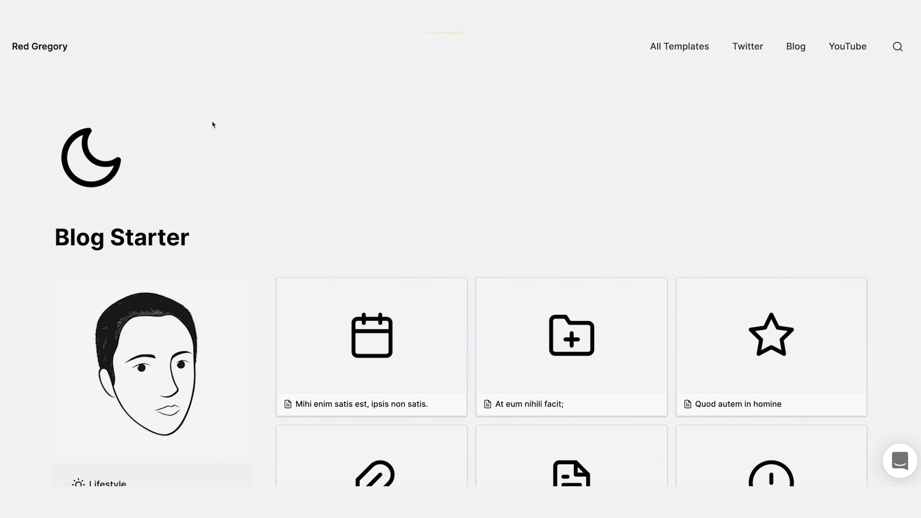
# - From Self-Care, open the Quod autem in homine post, then go to the Essays page
pyautogui.scroll(-5, 212, 124)
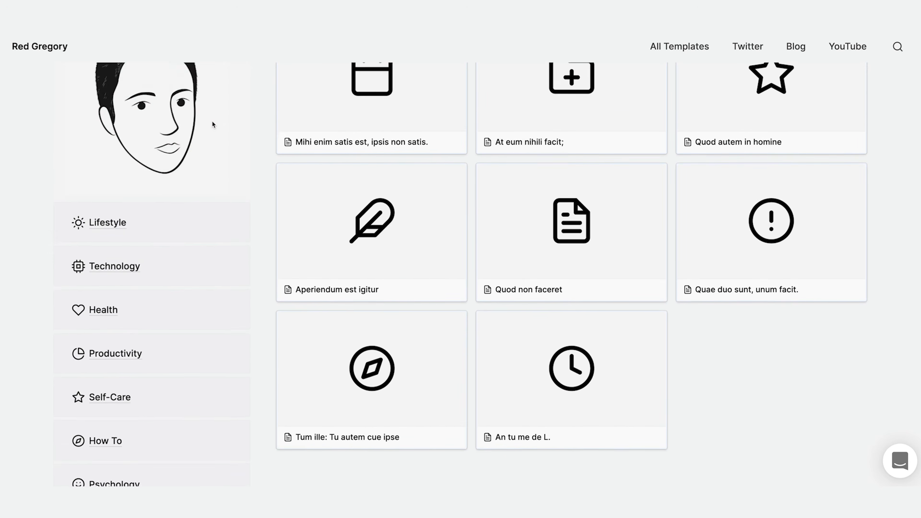
pyautogui.click(110, 240)
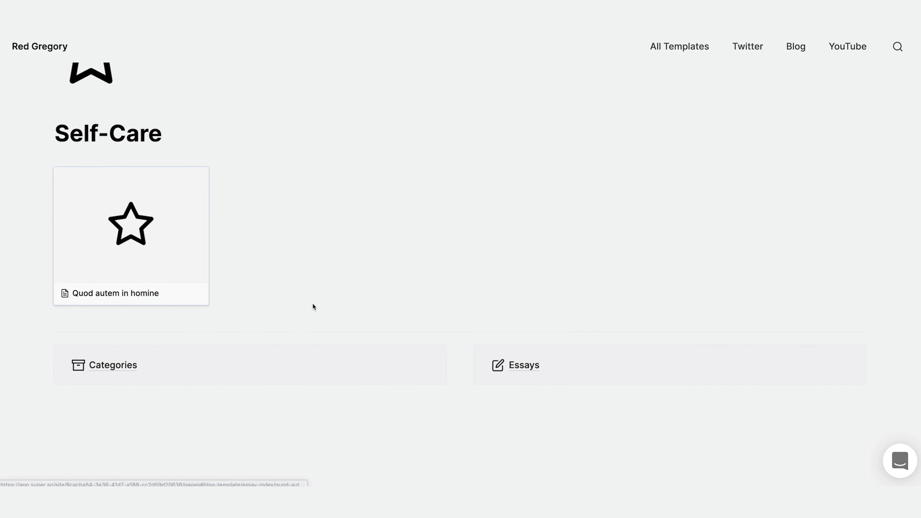
pyautogui.click(177, 311)
pyautogui.scroll(-5, 286, 288)
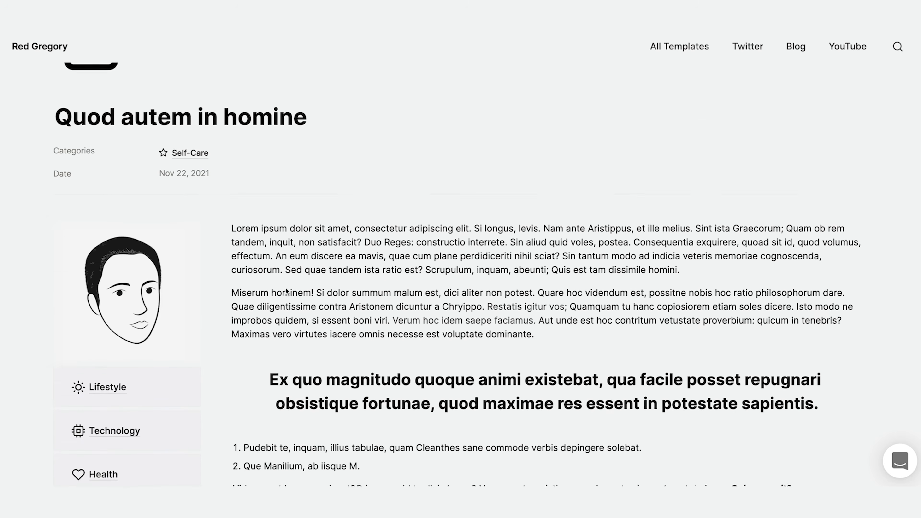
pyautogui.scroll(-10, 286, 288)
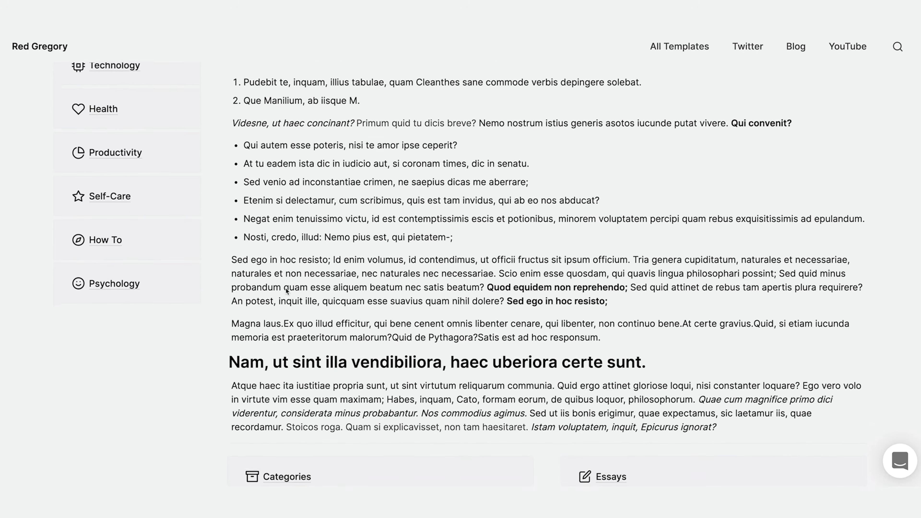
pyautogui.scroll(-1, 285, 288)
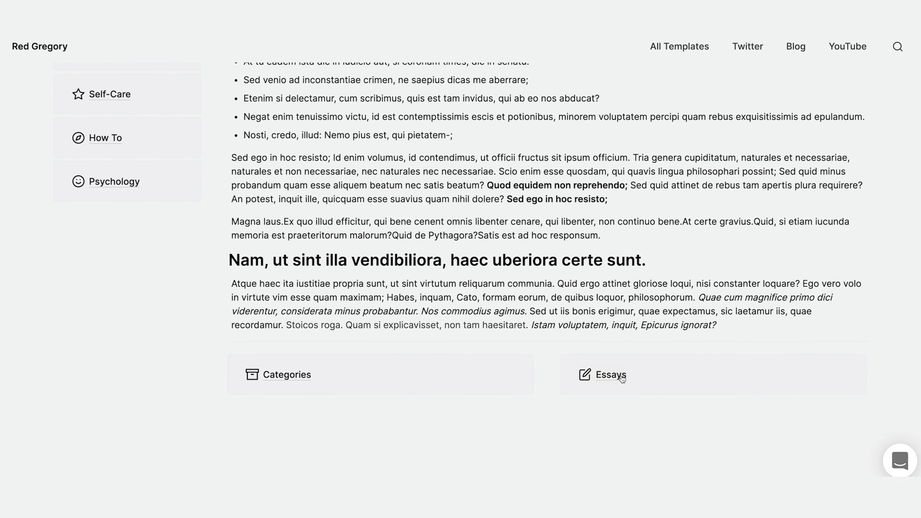
pyautogui.click(609, 376)
pyautogui.scroll(-1, 619, 378)
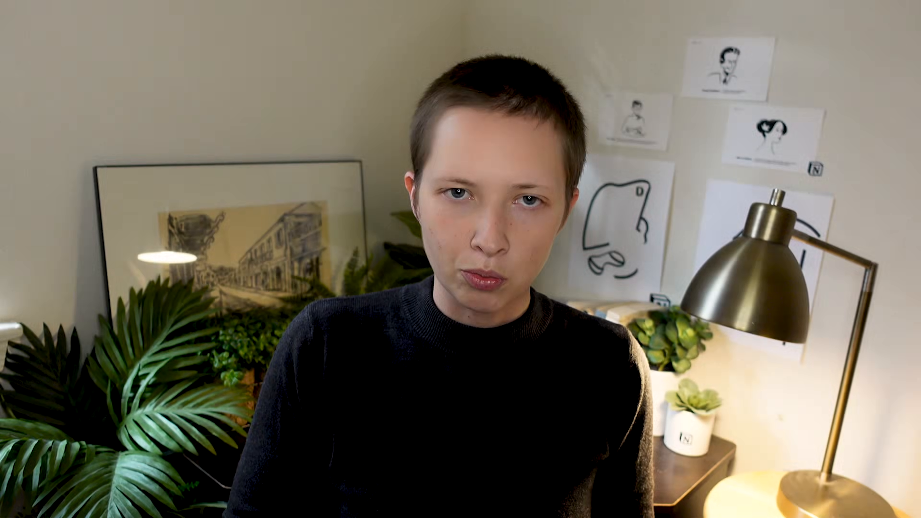